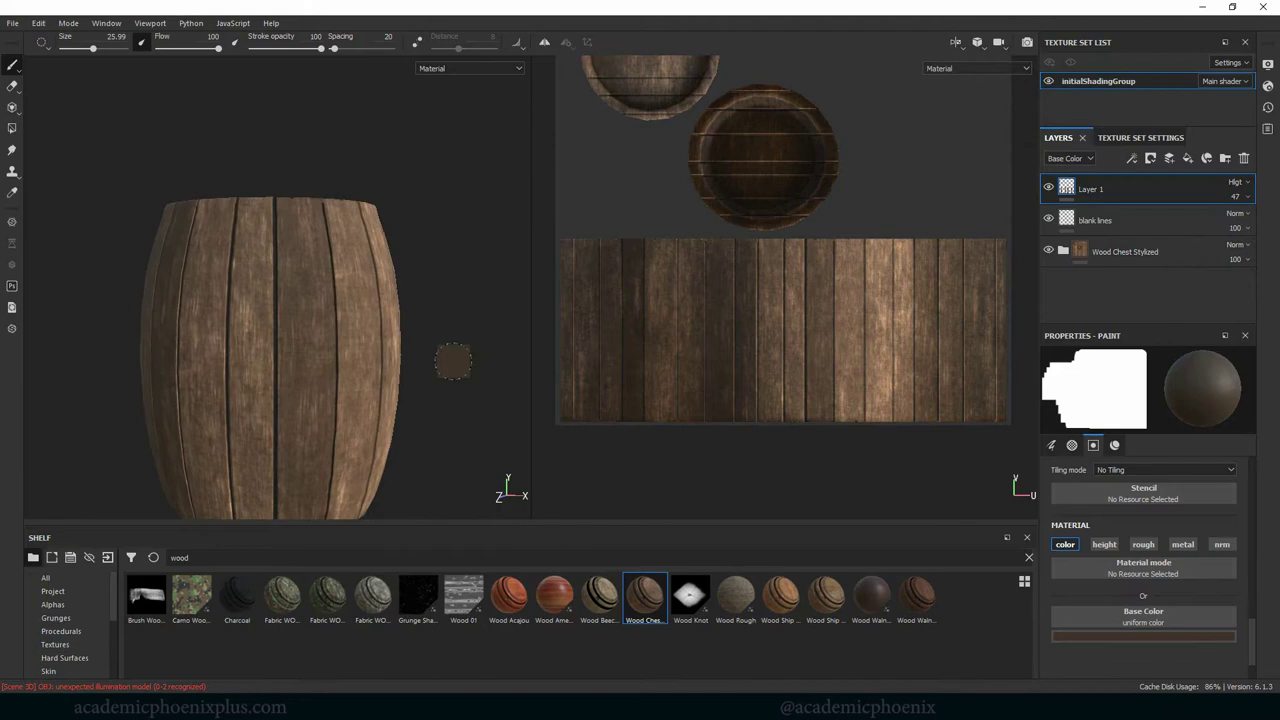
Step: Rename Layer 1 as "color added wood"
{"action": "left_click_drag", "start_coordinate": [391, 354], "coordinate": [410, 380], "text": "alt"}
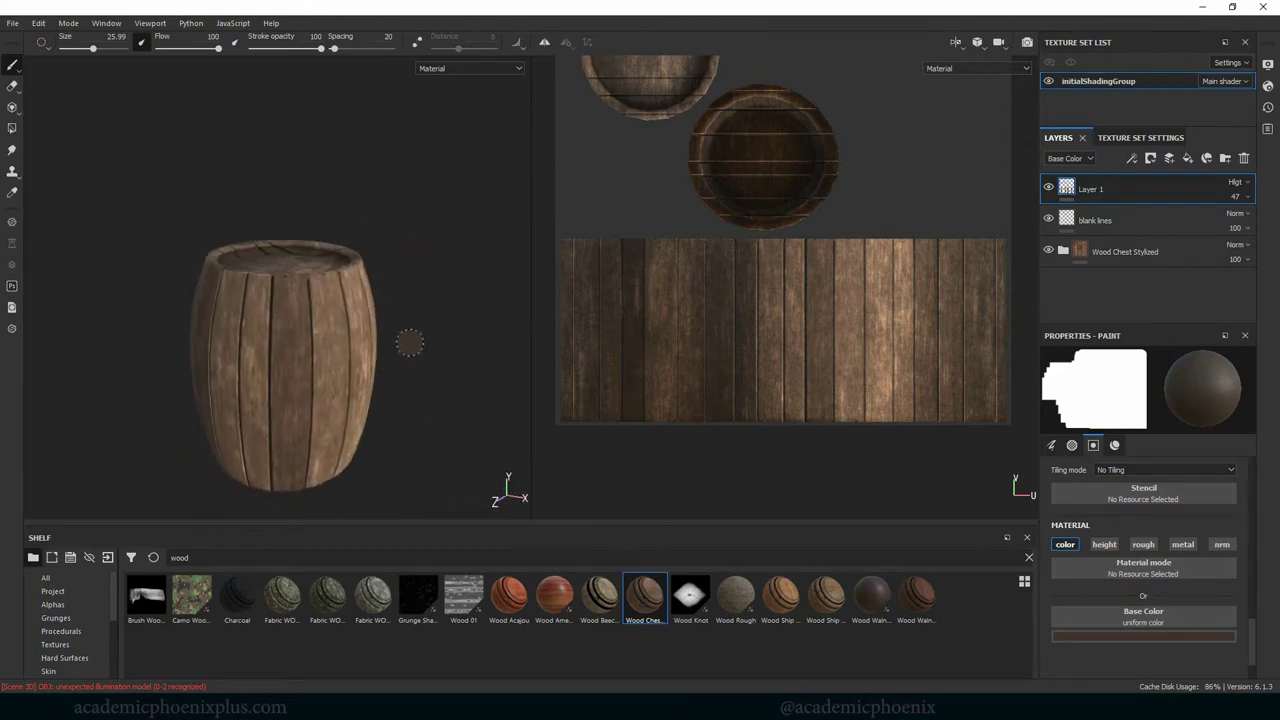
{"action": "scroll", "coordinate": [415, 356], "scroll_direction": "up", "scroll_amount": 1}
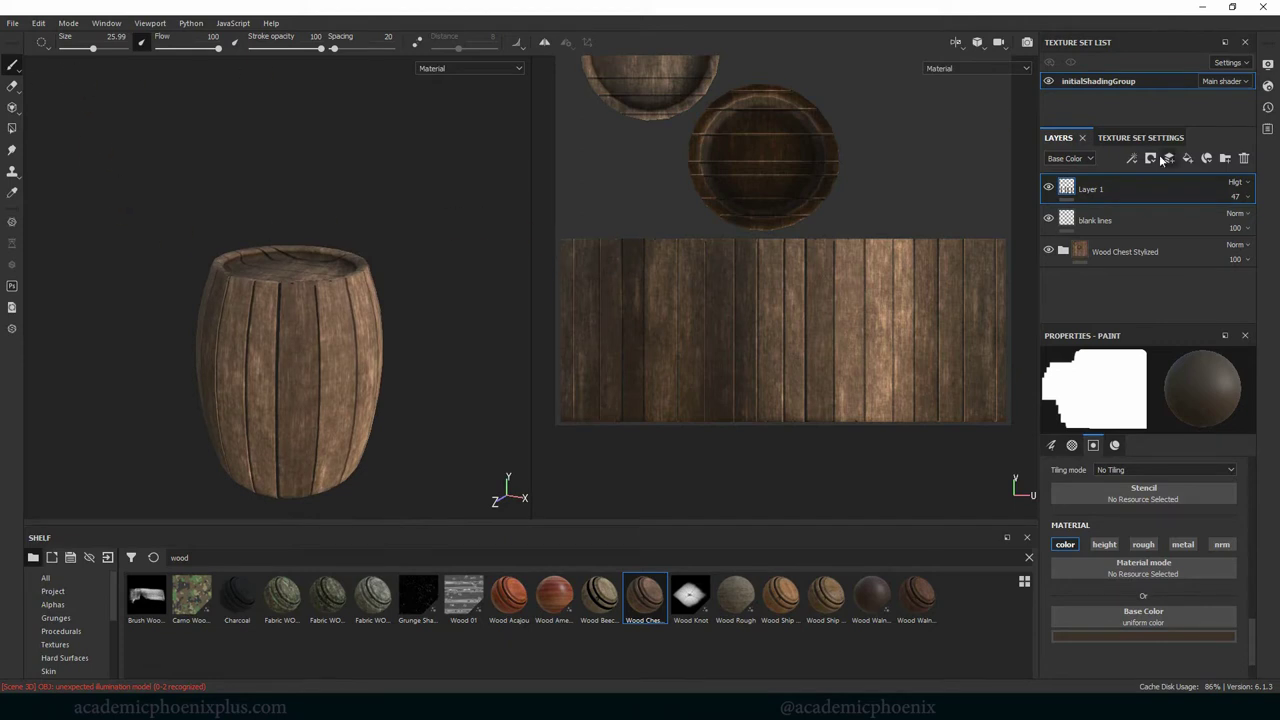
{"action": "double_click", "coordinate": [1092, 189]}
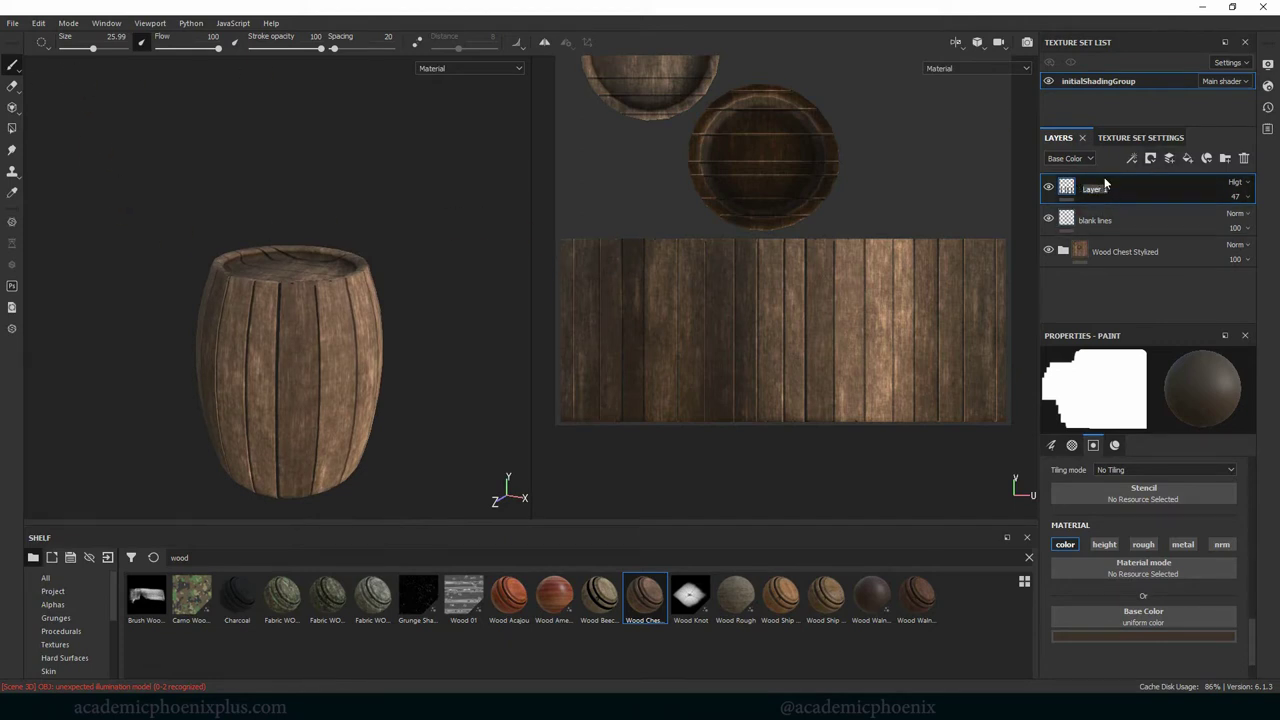
{"action": "type", "text": "color added wood"}
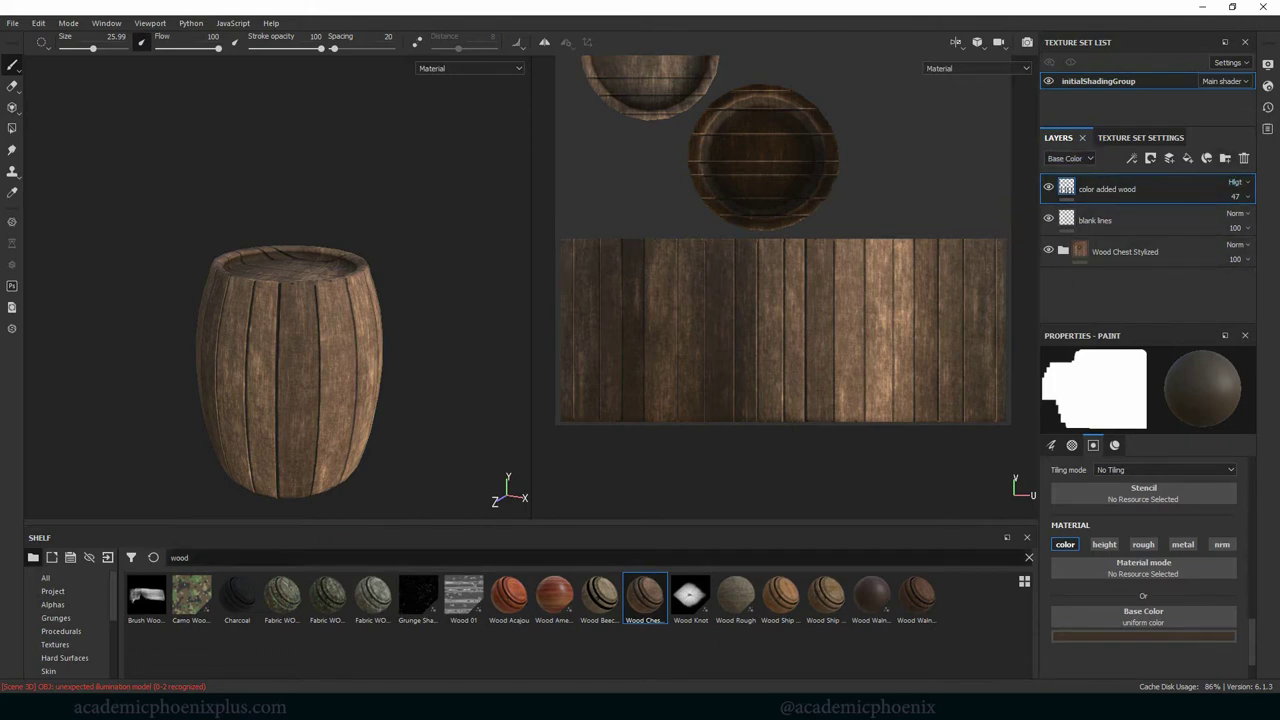
Step: Search the shelf for "metal" and add the Steel Ruined material above the color added wood layer
{"action": "type", "text": "metal"}
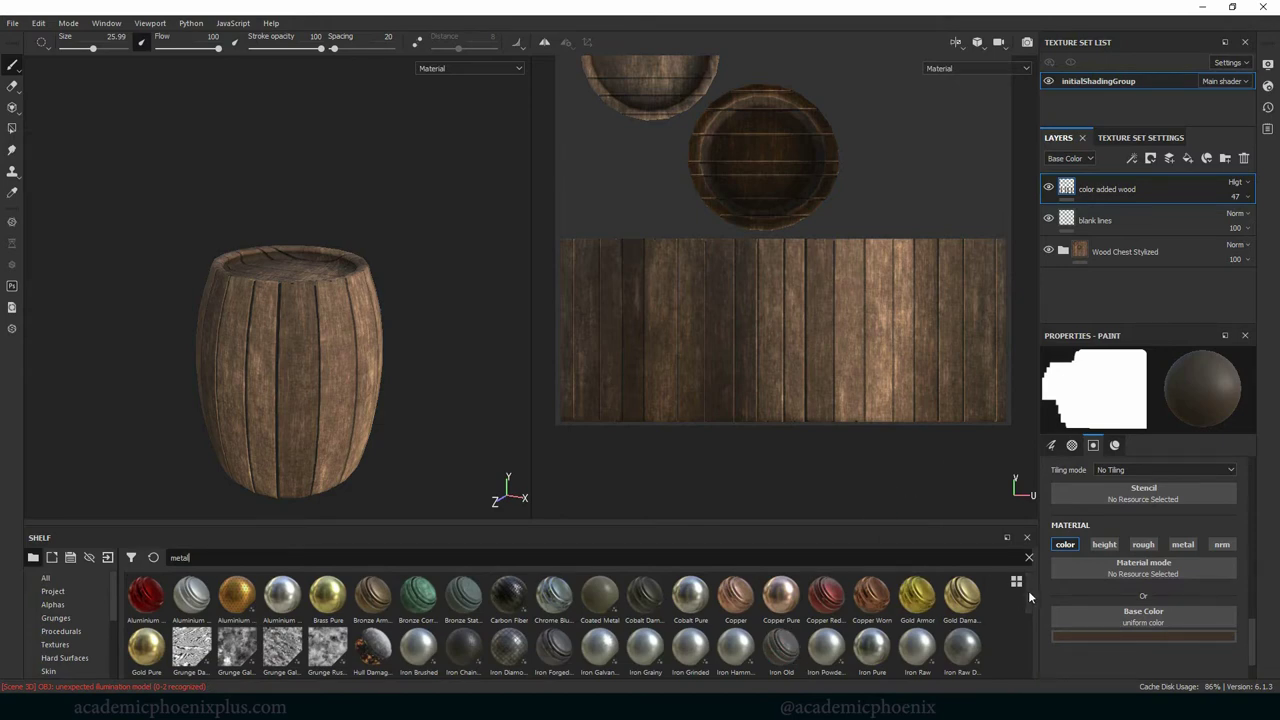
{"action": "scroll", "coordinate": [1027, 607], "scroll_direction": "down", "scroll_amount": 1}
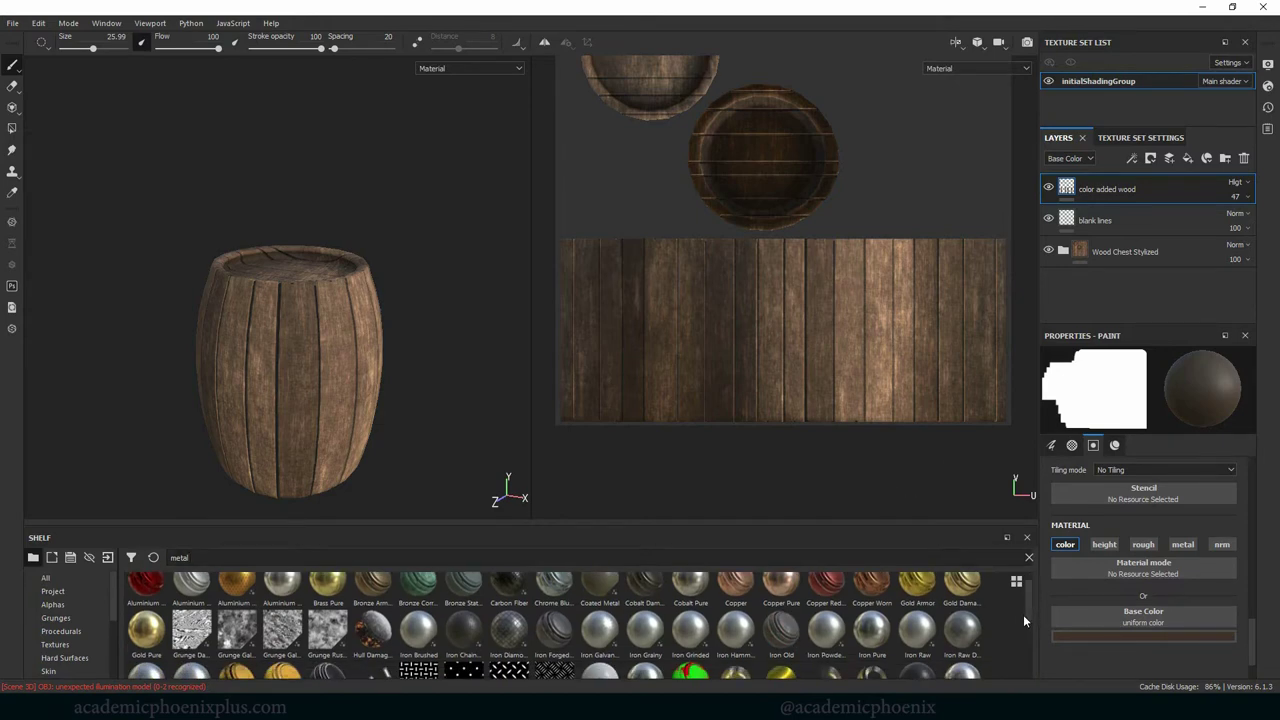
{"action": "scroll", "coordinate": [1026, 612], "scroll_direction": "down", "scroll_amount": 1}
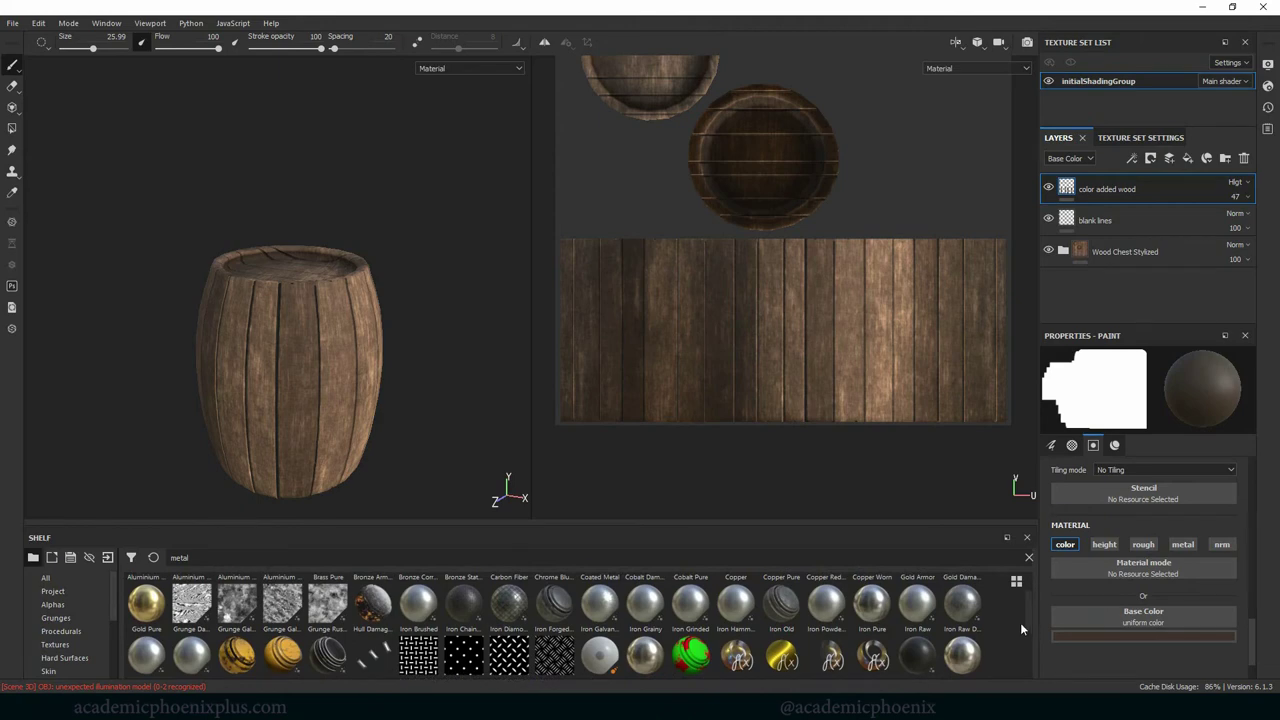
{"action": "scroll", "coordinate": [1020, 622], "scroll_direction": "down", "scroll_amount": 1}
{"action": "scroll", "coordinate": [1014, 647], "scroll_direction": "down", "scroll_amount": 1}
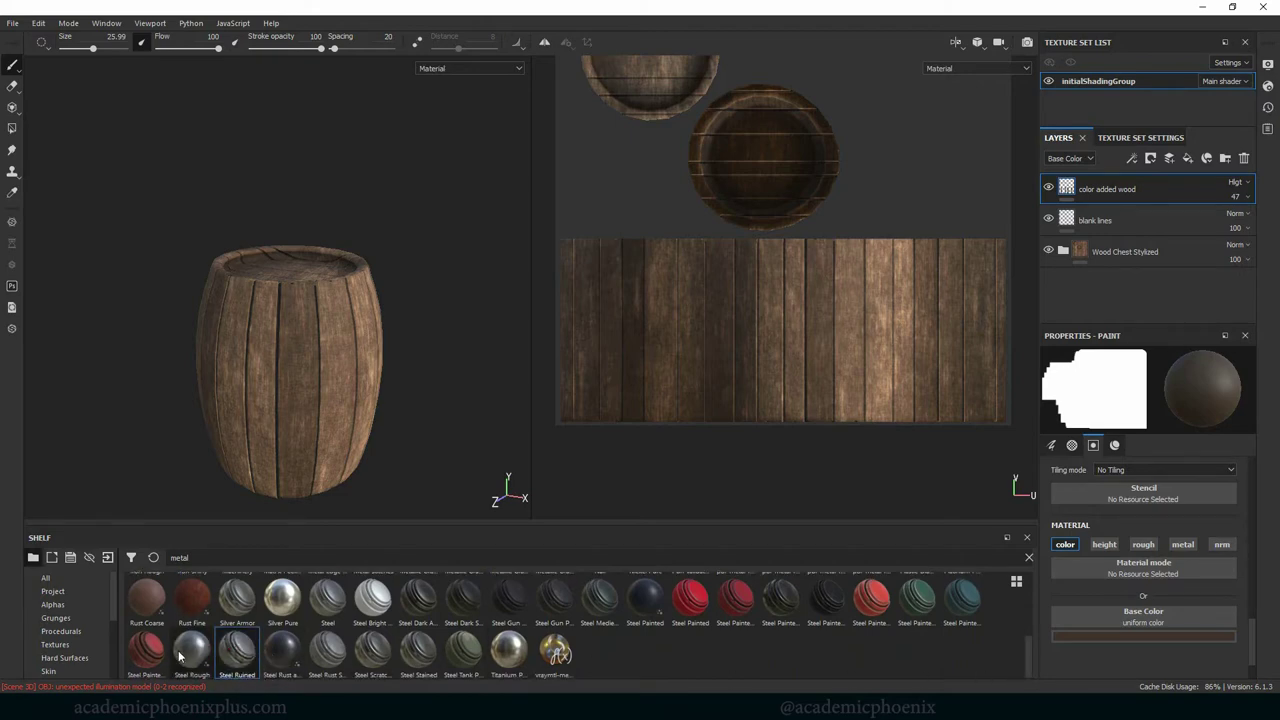
{"action": "left_click_drag", "start_coordinate": [237, 652], "coordinate": [1117, 188]}
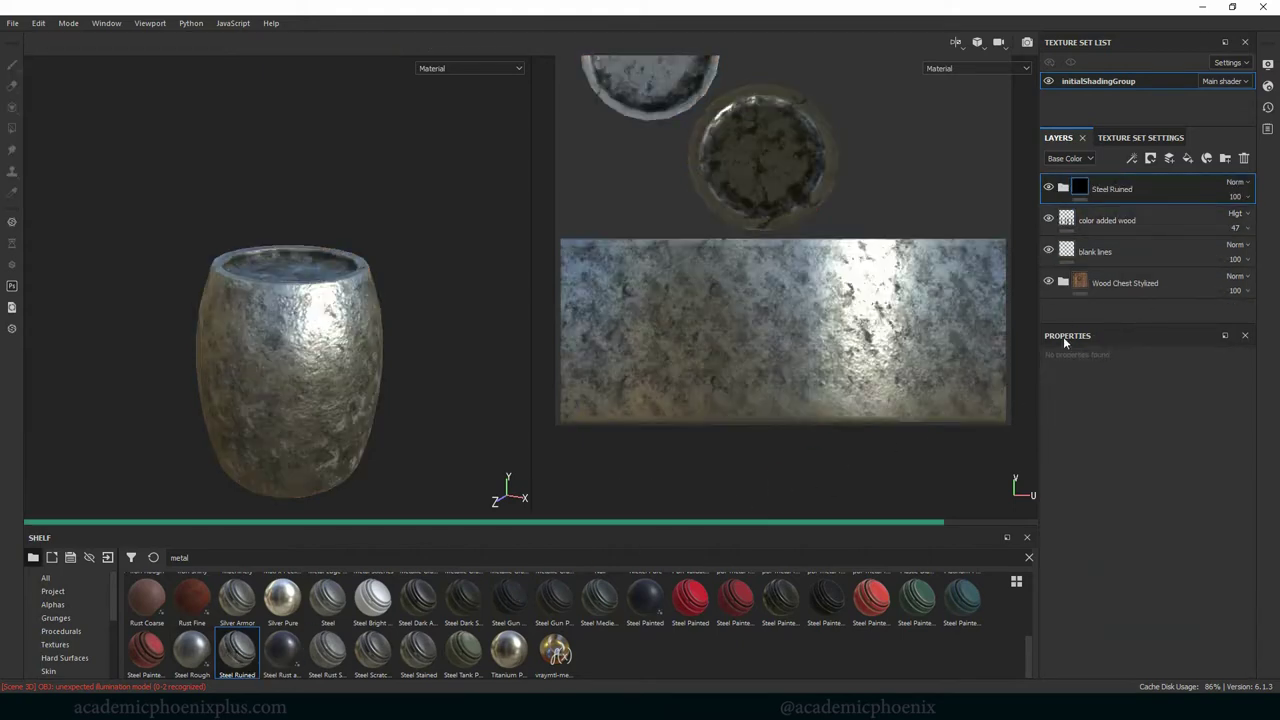
{"action": "left_click_drag", "start_coordinate": [442, 440], "coordinate": [552, 386], "text": "alt"}
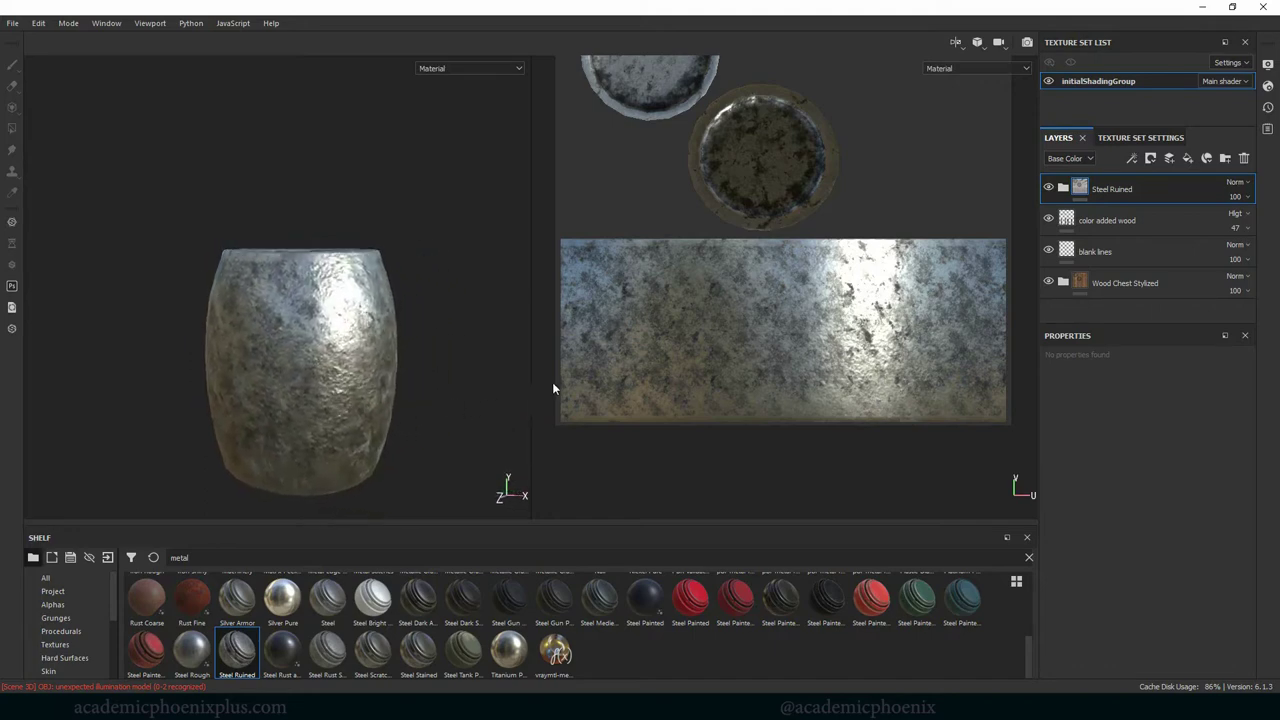
Step: Add a black mask to the Steel Ruined layer
{"action": "double_click", "coordinate": [1103, 178]}
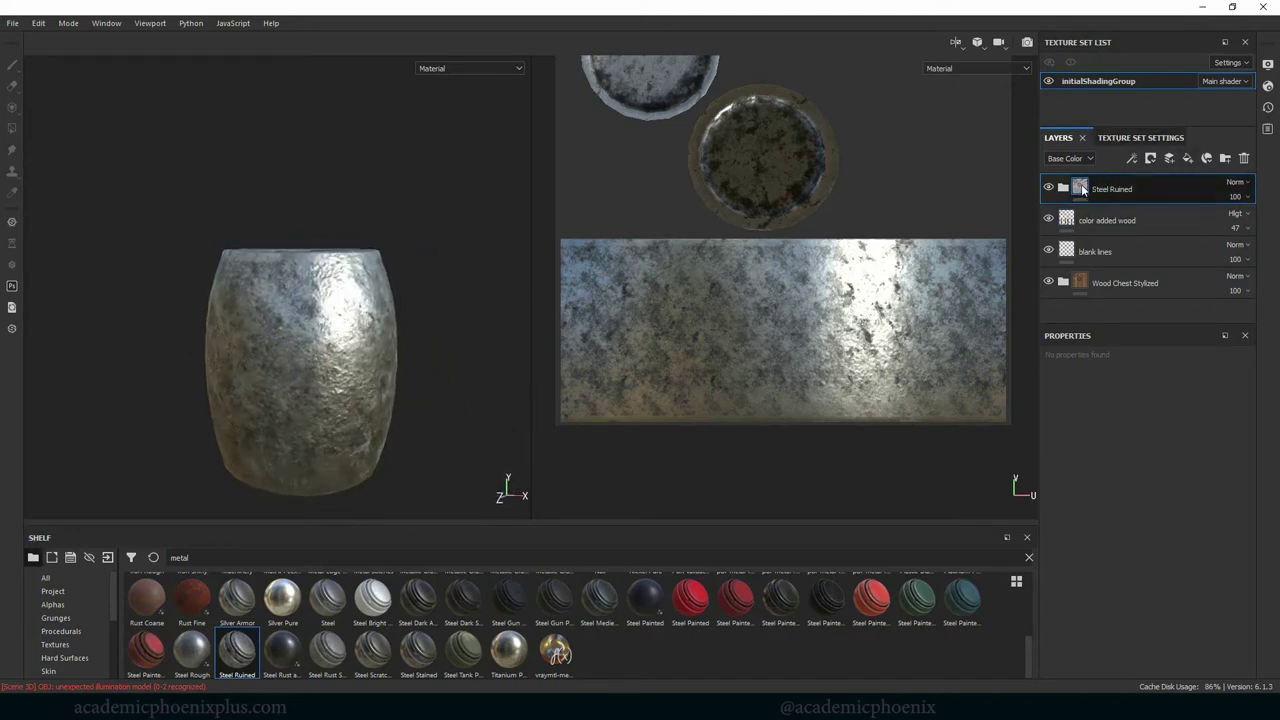
{"action": "right_click", "coordinate": [1081, 187]}
{"action": "left_click", "coordinate": [1104, 219]}
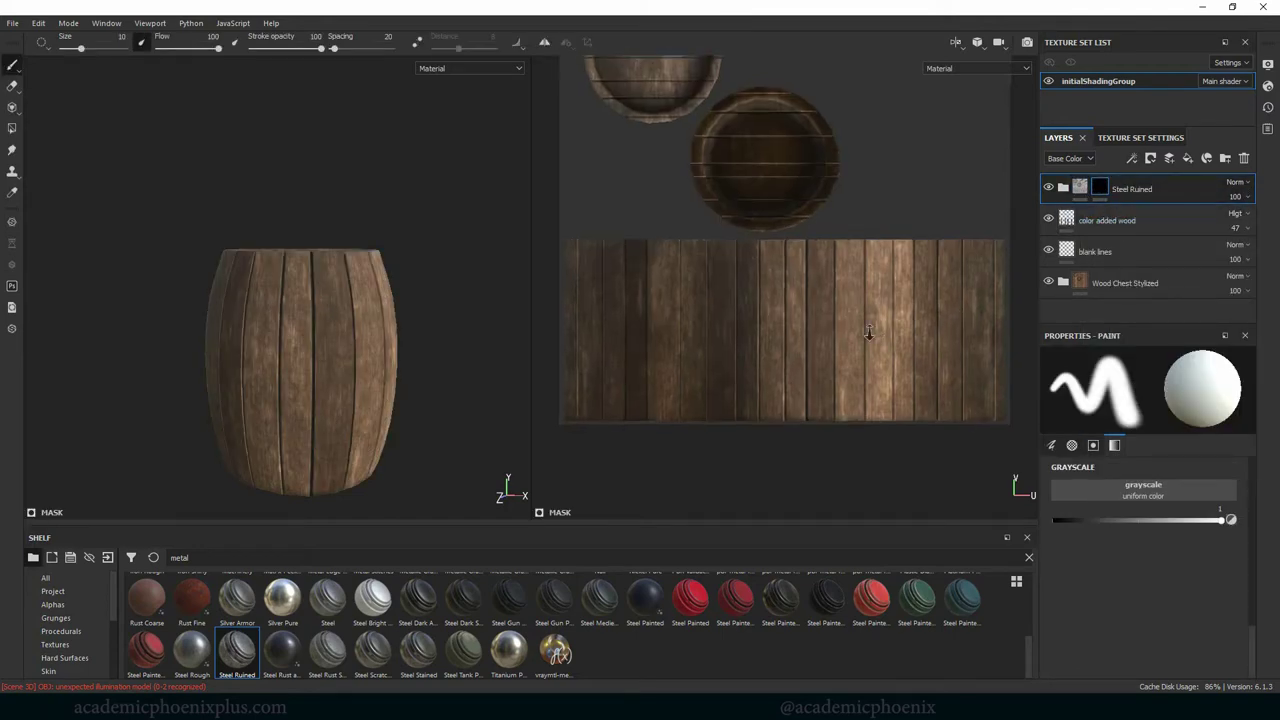
Step: Search the brush alphas for "square" and set the mask brush's alpha to Square Rectangle
{"action": "middle_click_drag", "start_coordinate": [770, 255], "coordinate": [846, 347]}
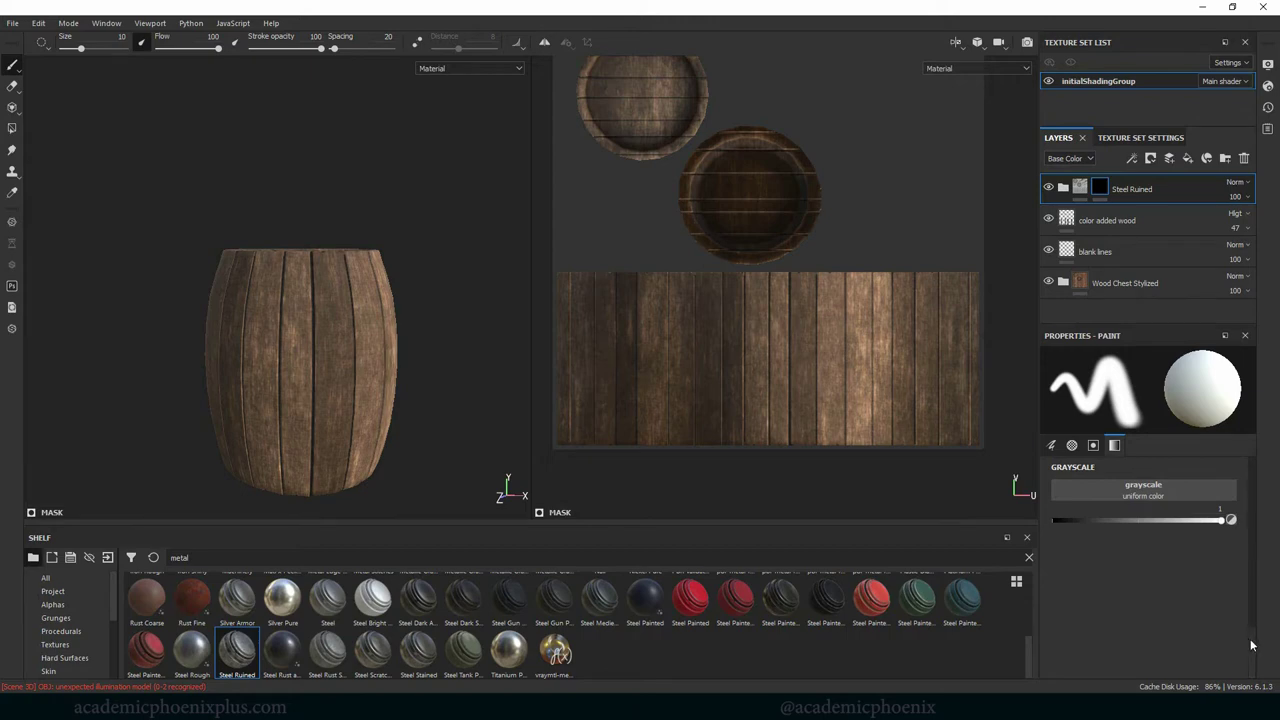
{"action": "scroll", "coordinate": [1232, 577], "scroll_direction": "up", "scroll_amount": 5}
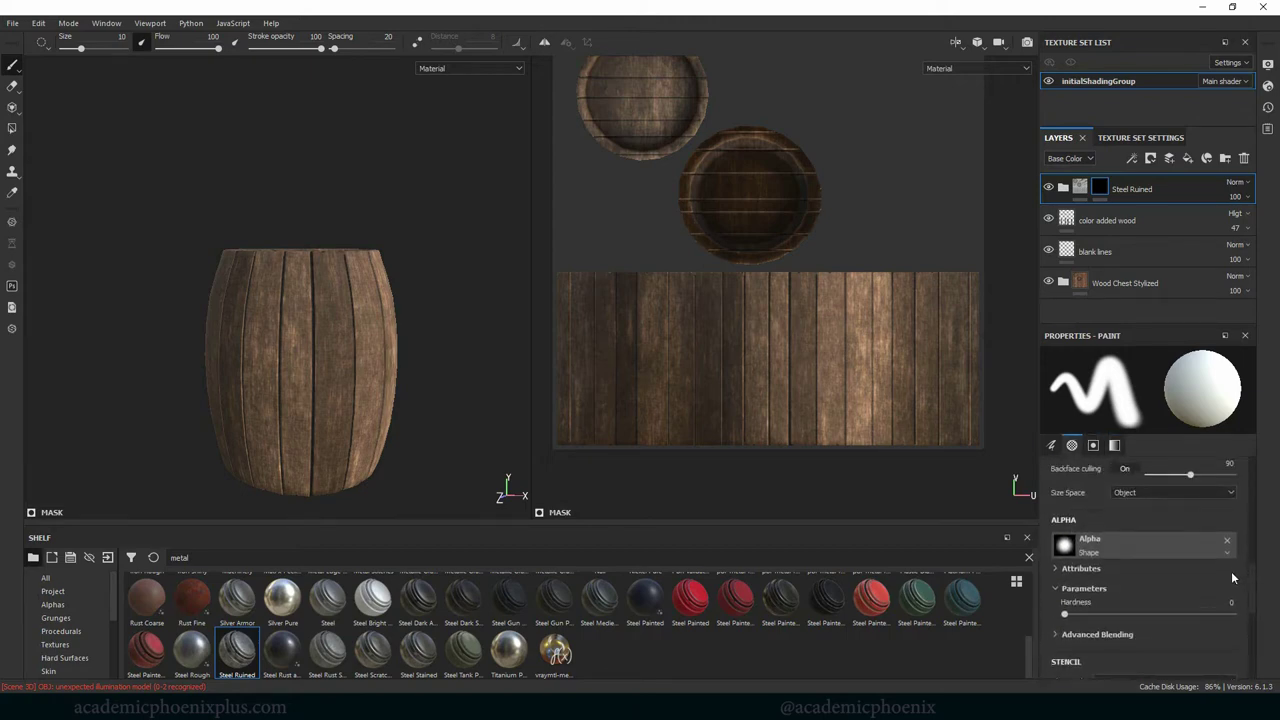
{"action": "scroll", "coordinate": [1231, 571], "scroll_direction": "down", "scroll_amount": 1}
{"action": "left_click", "coordinate": [1078, 522]}
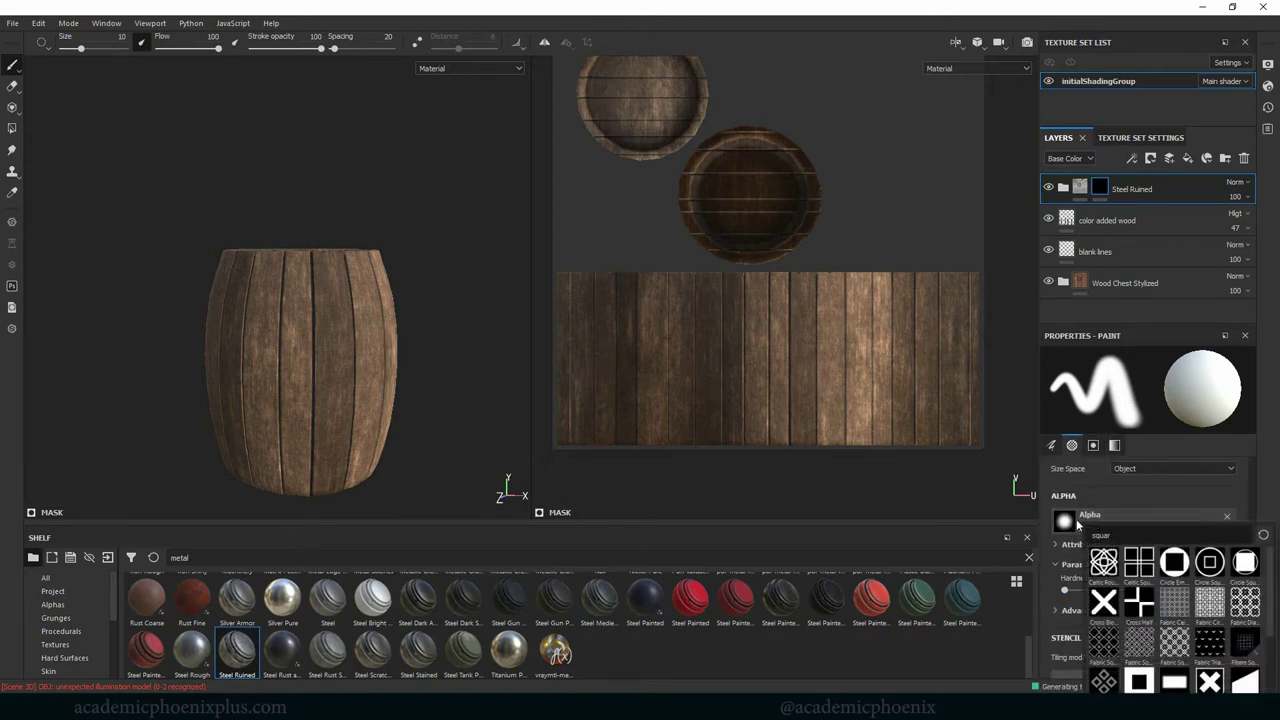
{"action": "double_click", "coordinate": [1120, 540]}
{"action": "type", "text": "square"}
{"action": "scroll", "coordinate": [1262, 628], "scroll_direction": "down", "scroll_amount": 2}
{"action": "scroll", "coordinate": [1262, 628], "scroll_direction": "down", "scroll_amount": 2}
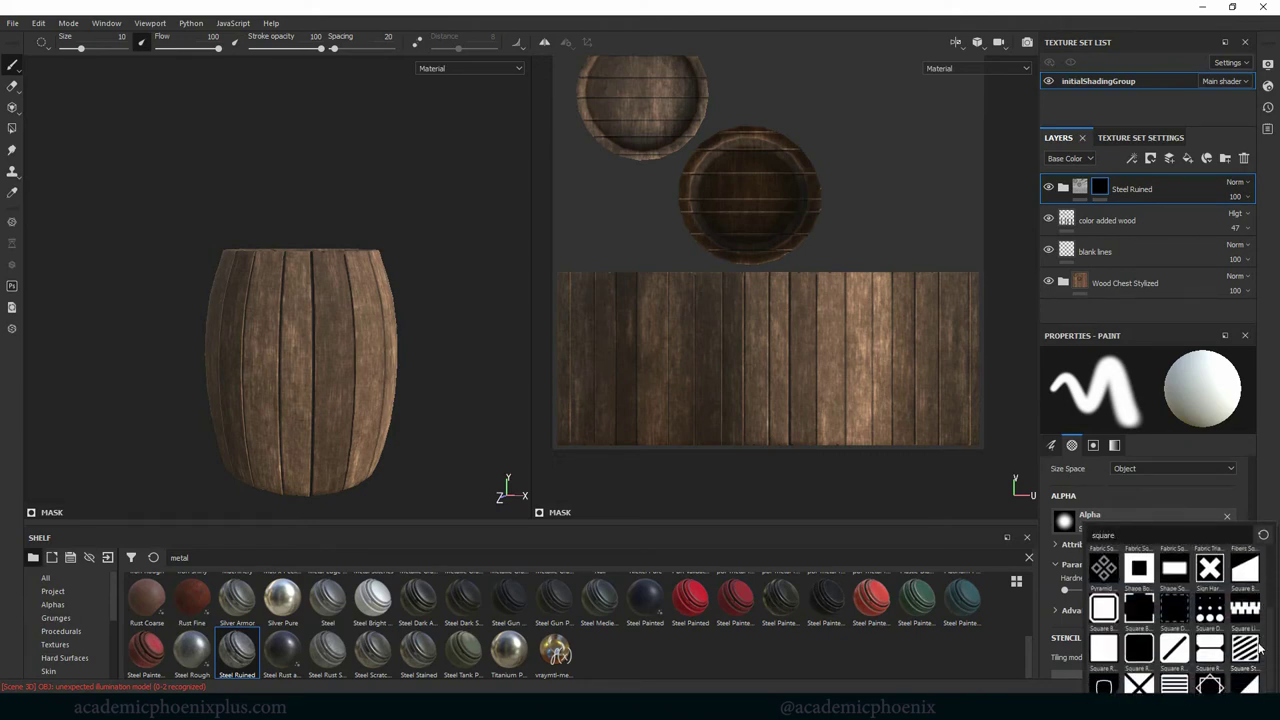
{"action": "left_click", "coordinate": [1104, 644]}
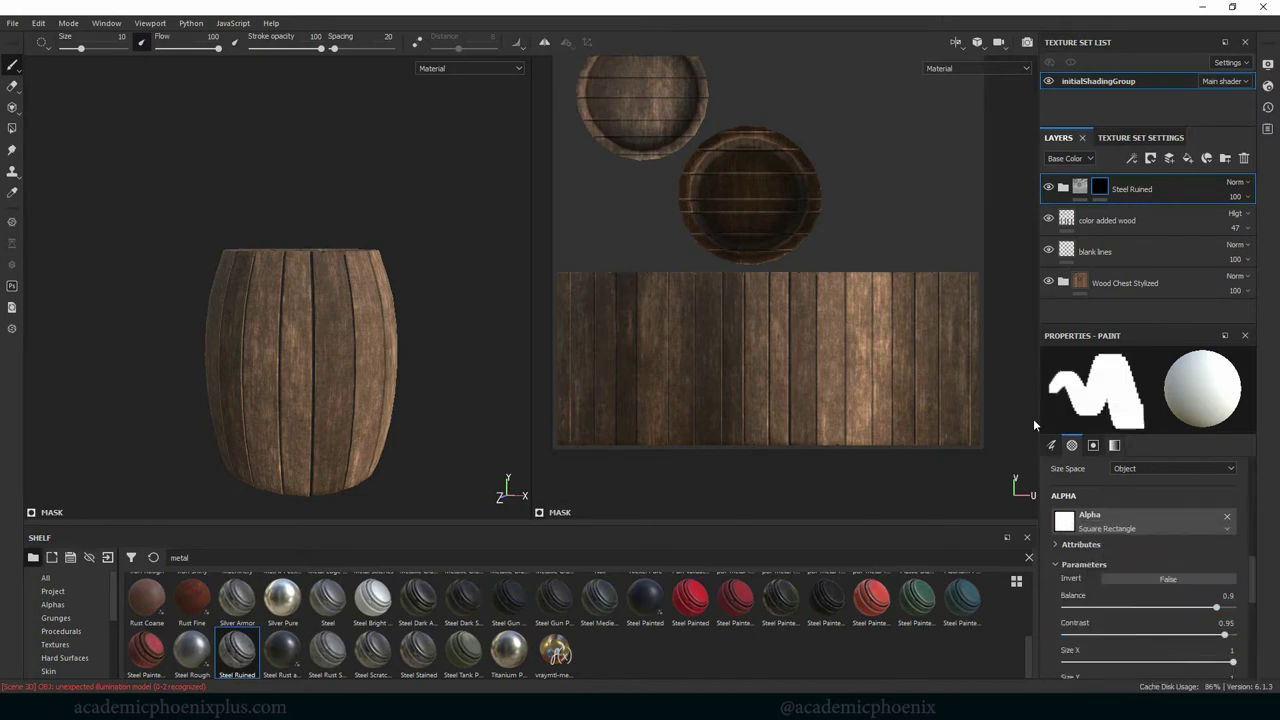
Step: Set the brush size to 19 and paint a straight horizontal steel band across the upper part of the plank UVs
{"action": "right_click_drag", "start_coordinate": [584, 310], "coordinate": [597, 309], "text": "ctrl"}
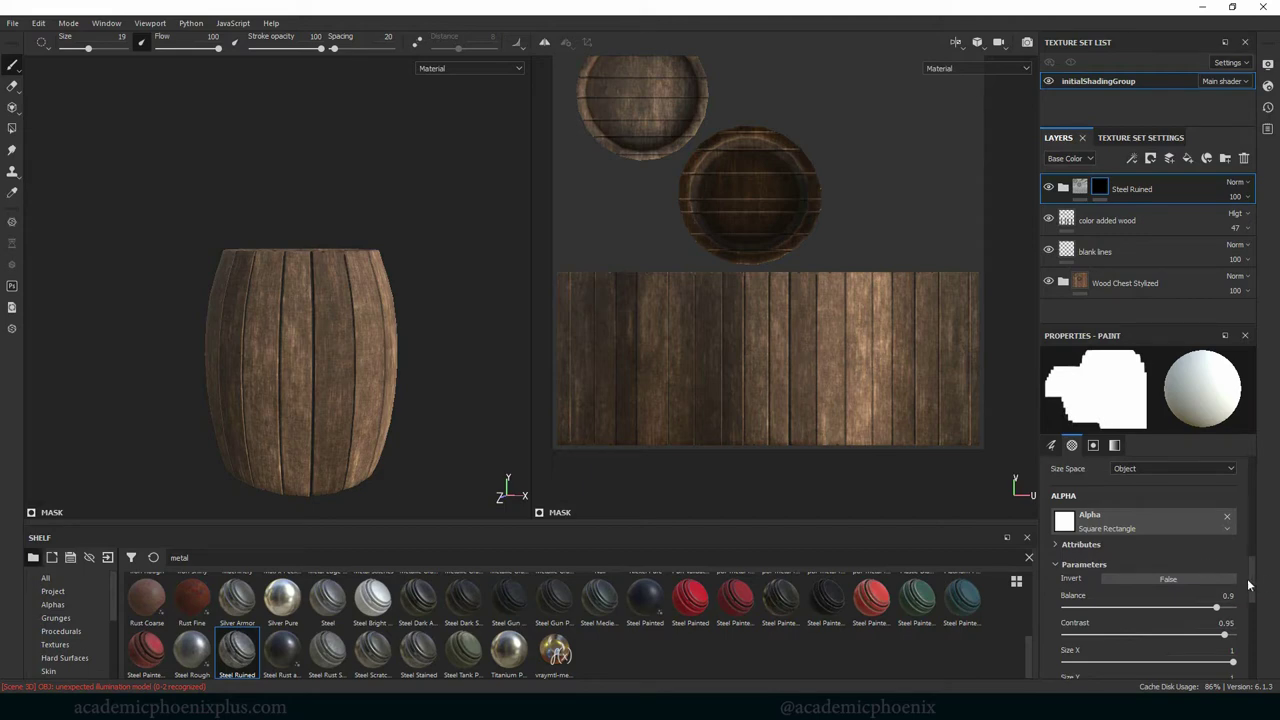
{"action": "left_click_drag", "start_coordinate": [1248, 585], "coordinate": [1237, 653]}
{"action": "scroll", "coordinate": [800, 374], "scroll_direction": "down", "scroll_amount": 1}
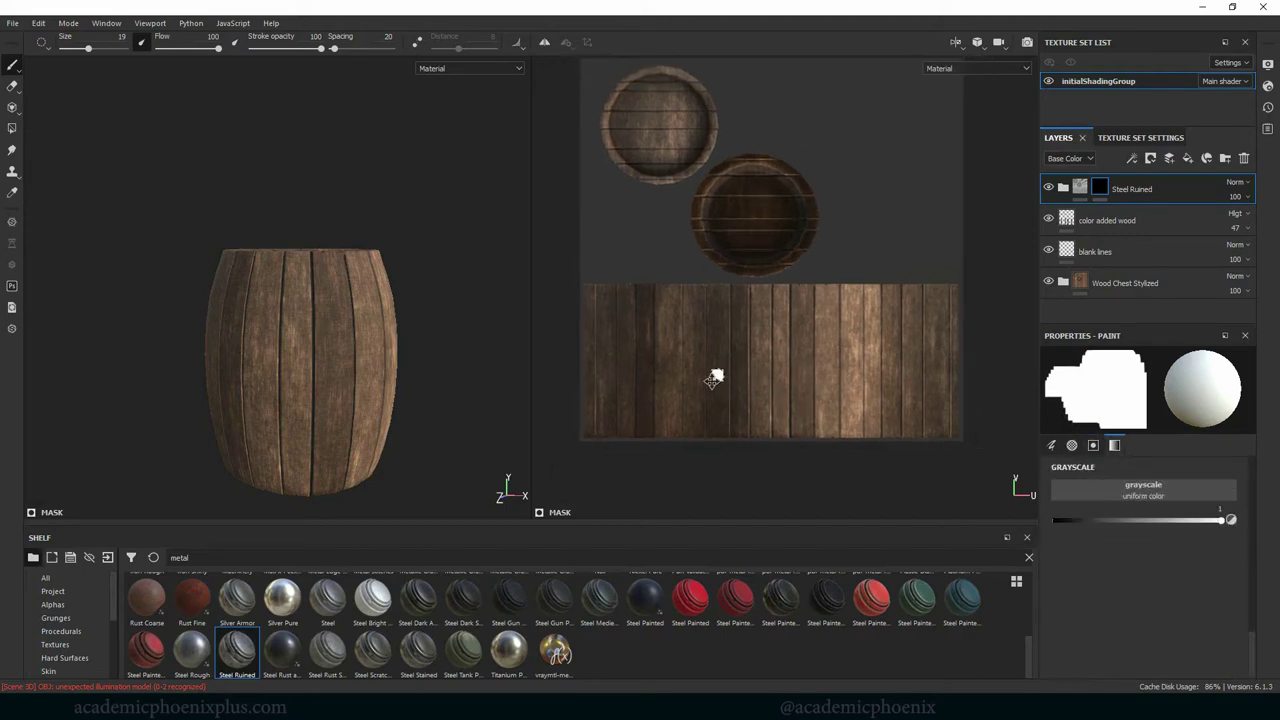
{"action": "middle_click_drag", "start_coordinate": [713, 378], "coordinate": [698, 399]}
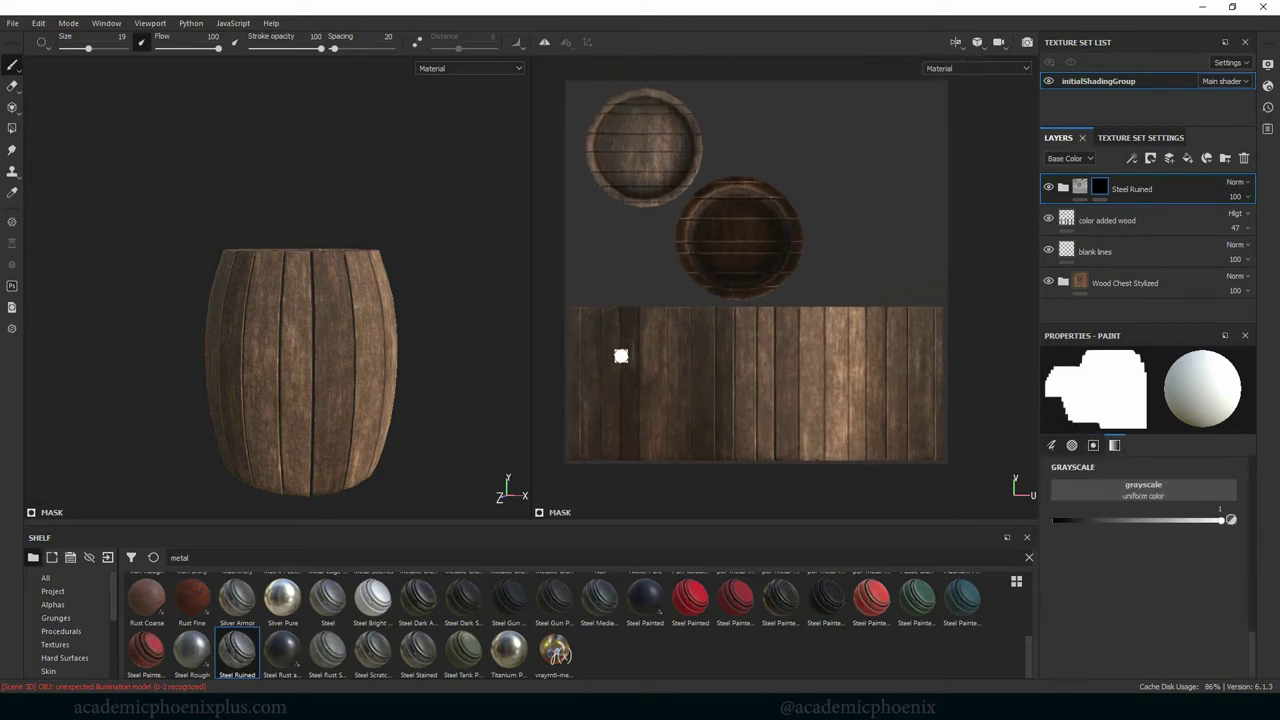
{"action": "left_click", "coordinate": [555, 332]}
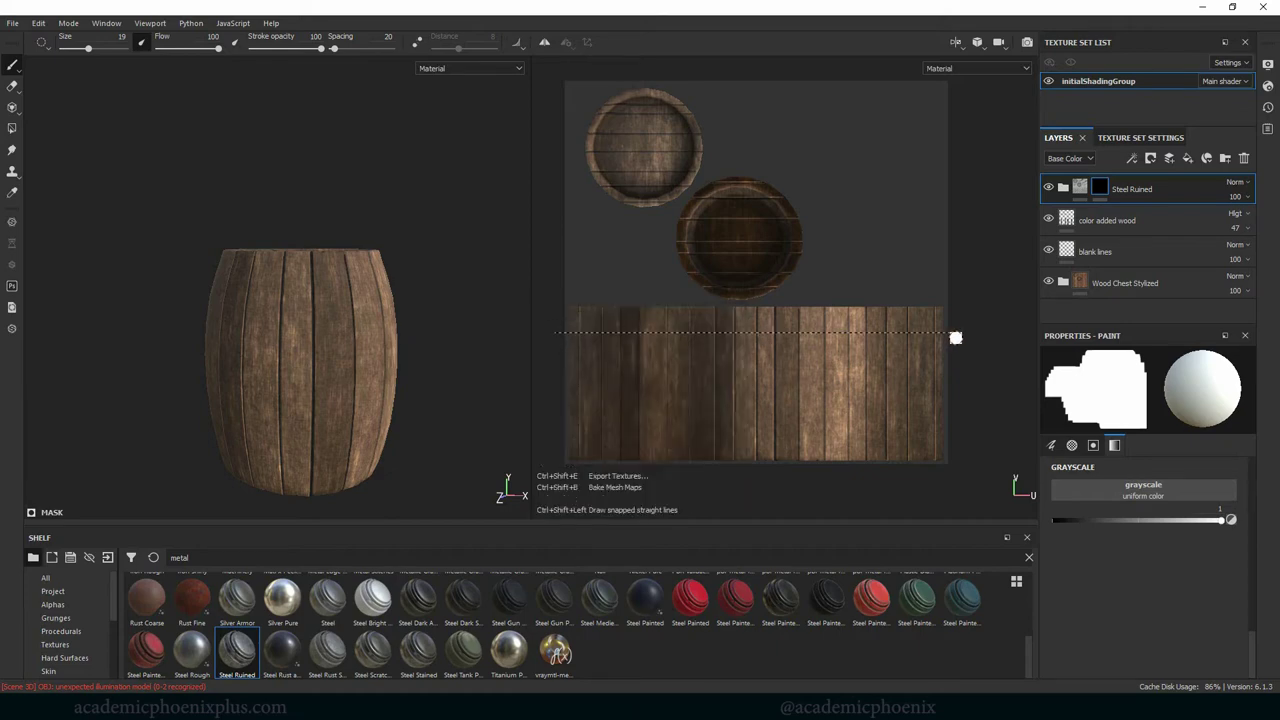
{"action": "left_click", "coordinate": [956, 338], "text": "shift"}
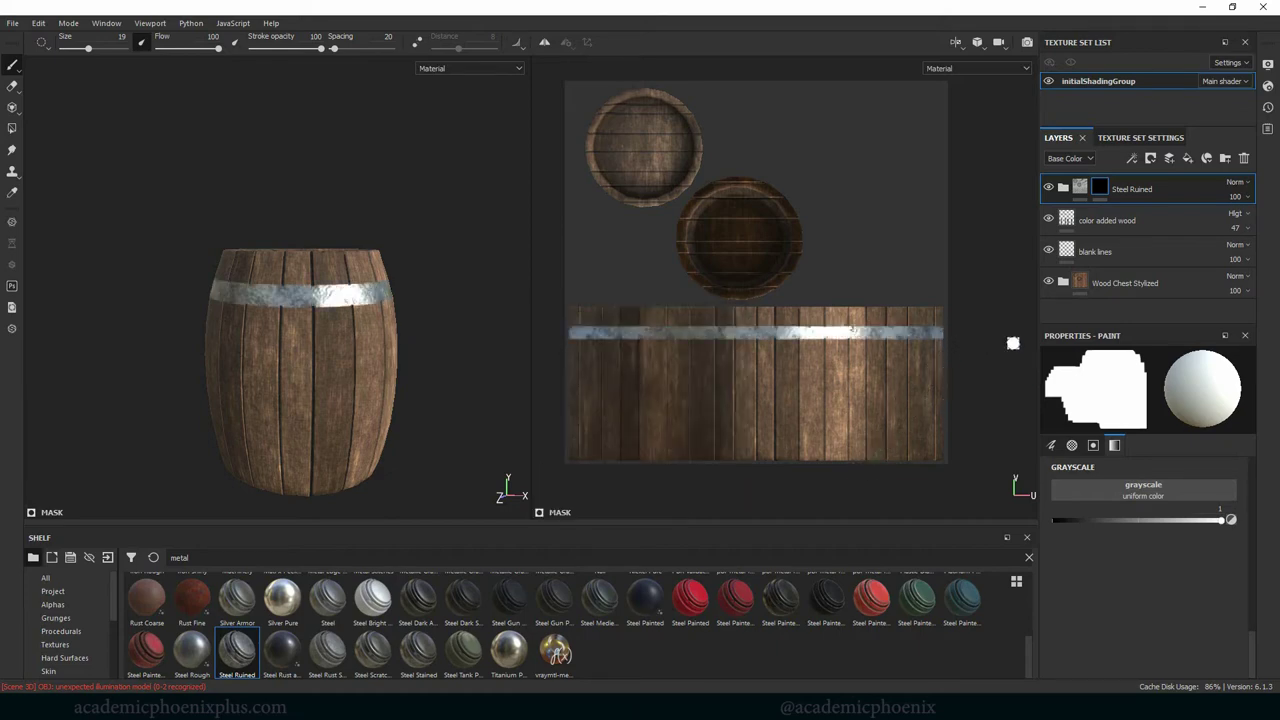
Step: Set the brush size to 28.7 and paint a wider straight steel band across the middle of the plank UVs
{"action": "mouse_move", "coordinate": [430, 364]}
{"action": "left_mouse_down", "text": "alt"}
{"action": "mouse_move", "coordinate": [374, 371]}
{"action": "mouse_move", "coordinate": [417, 346]}
{"action": "mouse_move", "coordinate": [553, 346]}
{"action": "left_mouse_up", "text": "alt"}
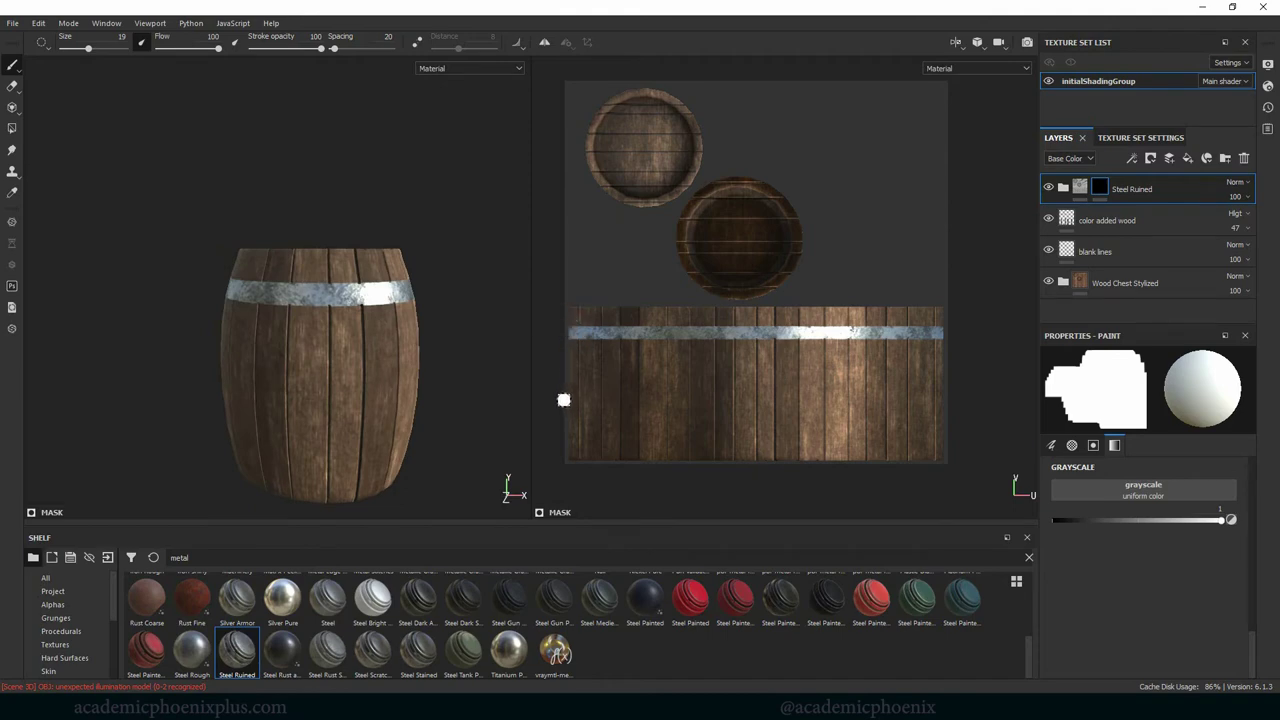
{"action": "right_click_drag", "start_coordinate": [562, 397], "coordinate": [561, 385], "text": "ctrl"}
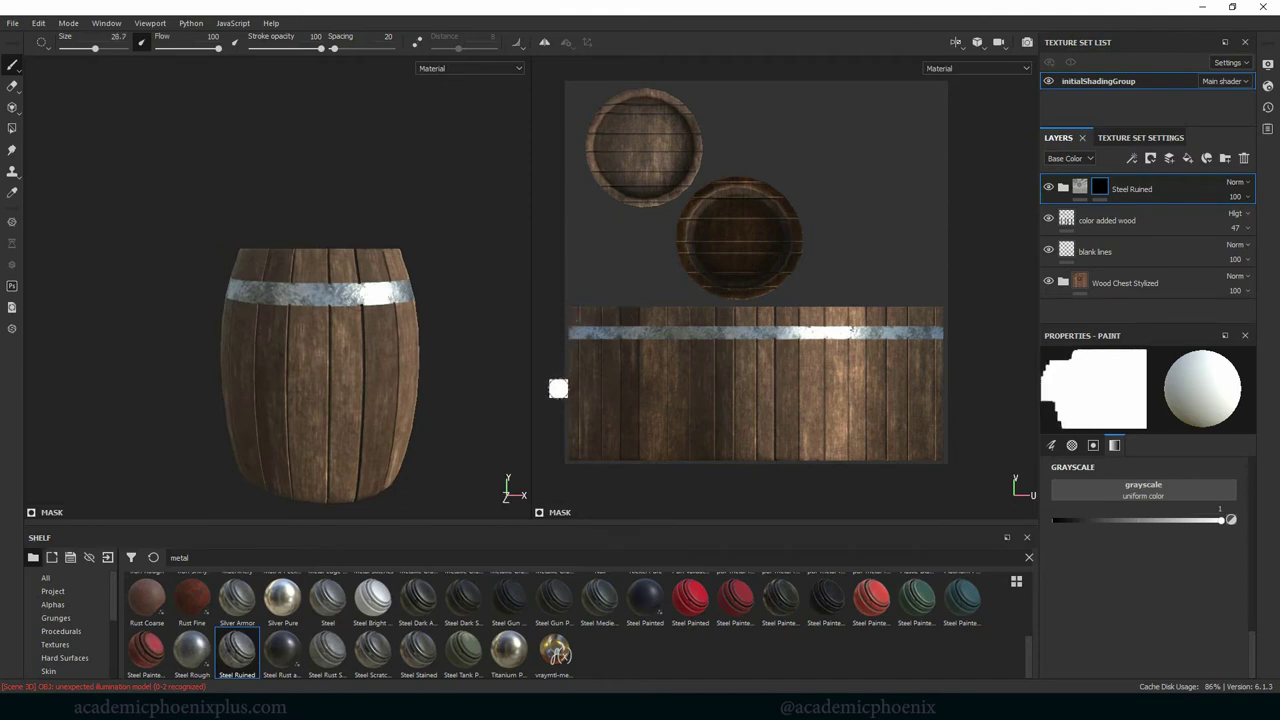
{"action": "left_click", "coordinate": [970, 388], "text": "shift"}
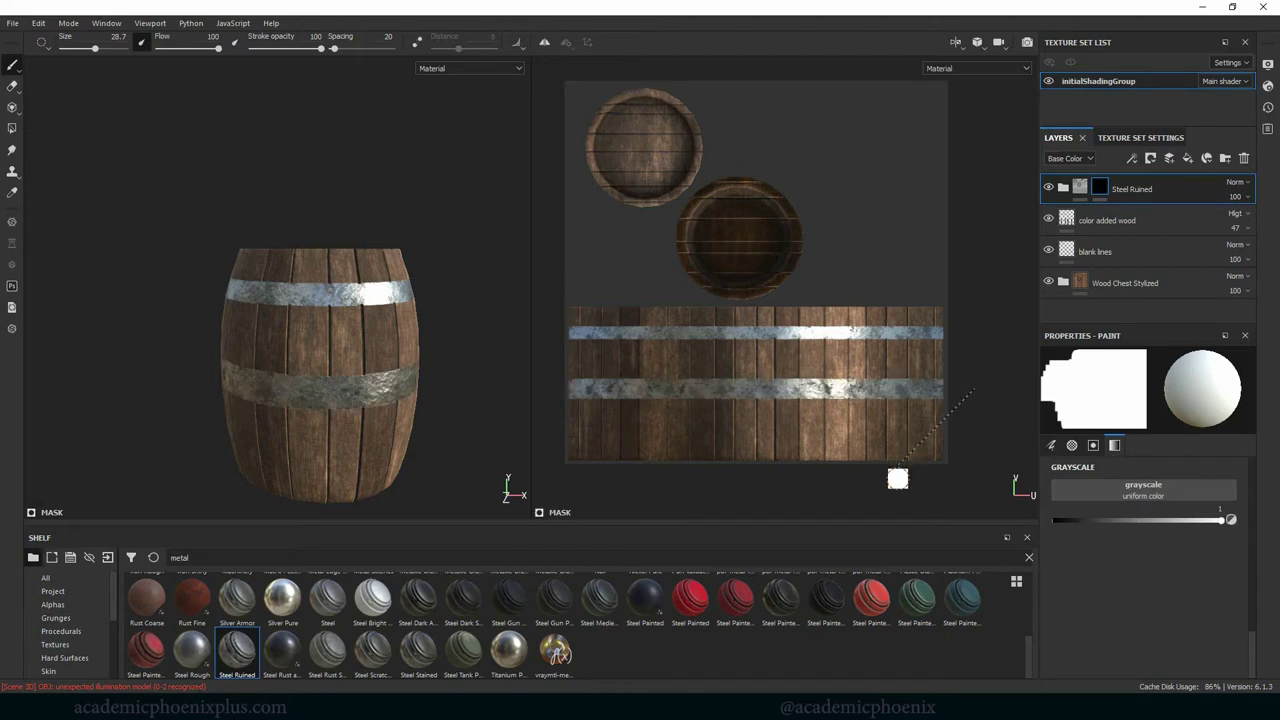
Step: Set the brush size back to 19 and paint a straight steel band across the lower part of the plank UVs
{"action": "right_click_drag", "start_coordinate": [666, 446], "coordinate": [671, 444], "text": "ctrl"}
{"action": "left_click", "coordinate": [553, 437]}
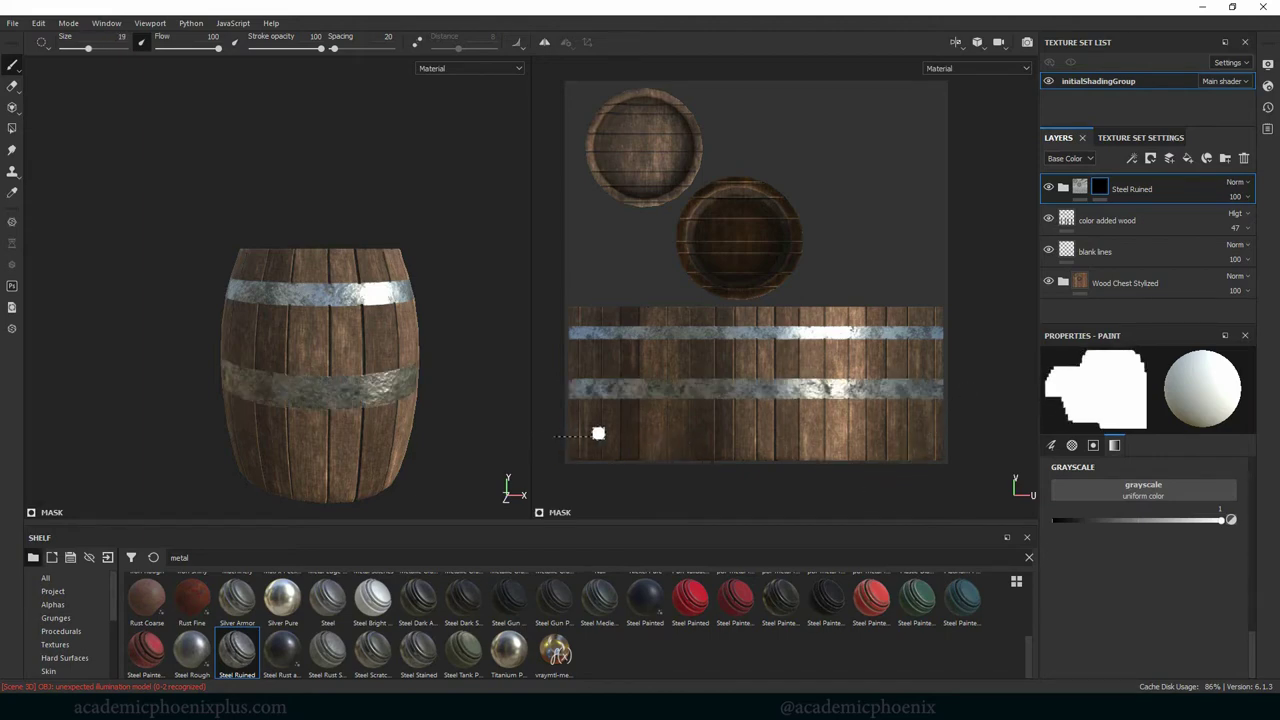
{"action": "left_click", "coordinate": [968, 437], "text": "shift"}
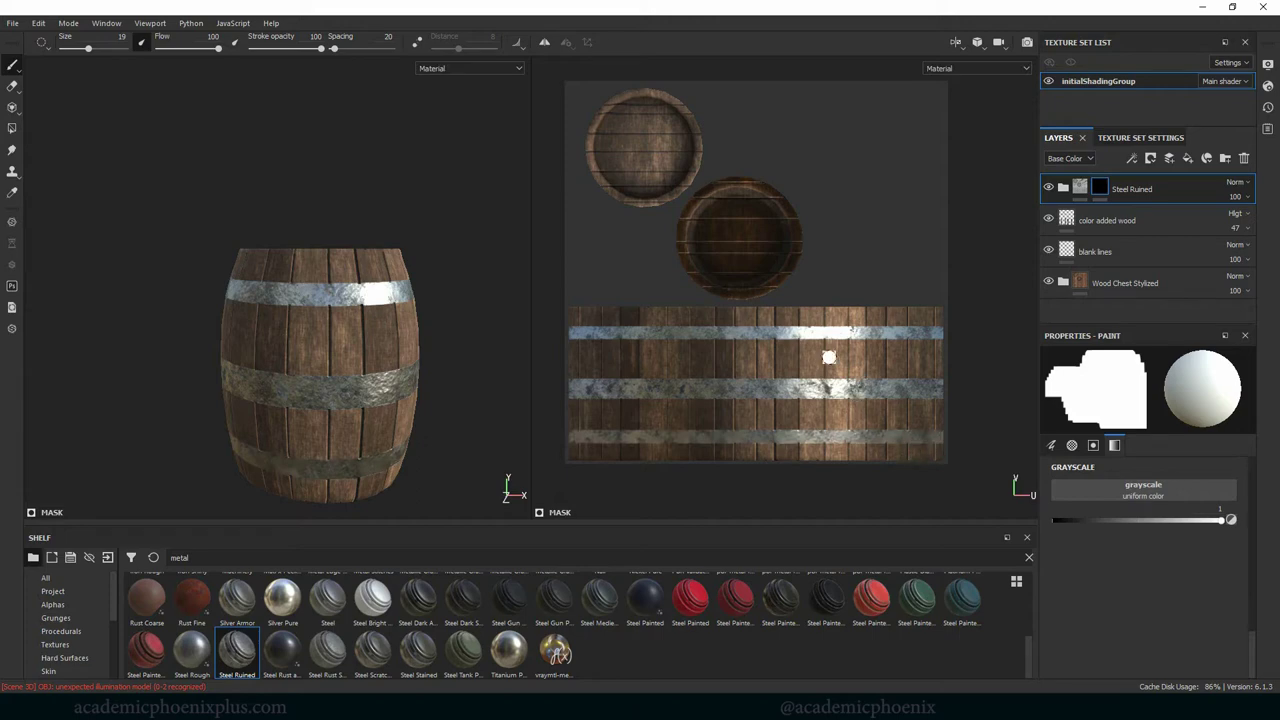
Step: Set the brush size to 11.3 and paint thin straight steel bands along the top and bottom edges of the plank UVs
{"action": "right_click_drag", "start_coordinate": [611, 309], "coordinate": [584, 315], "text": "ctrl"}
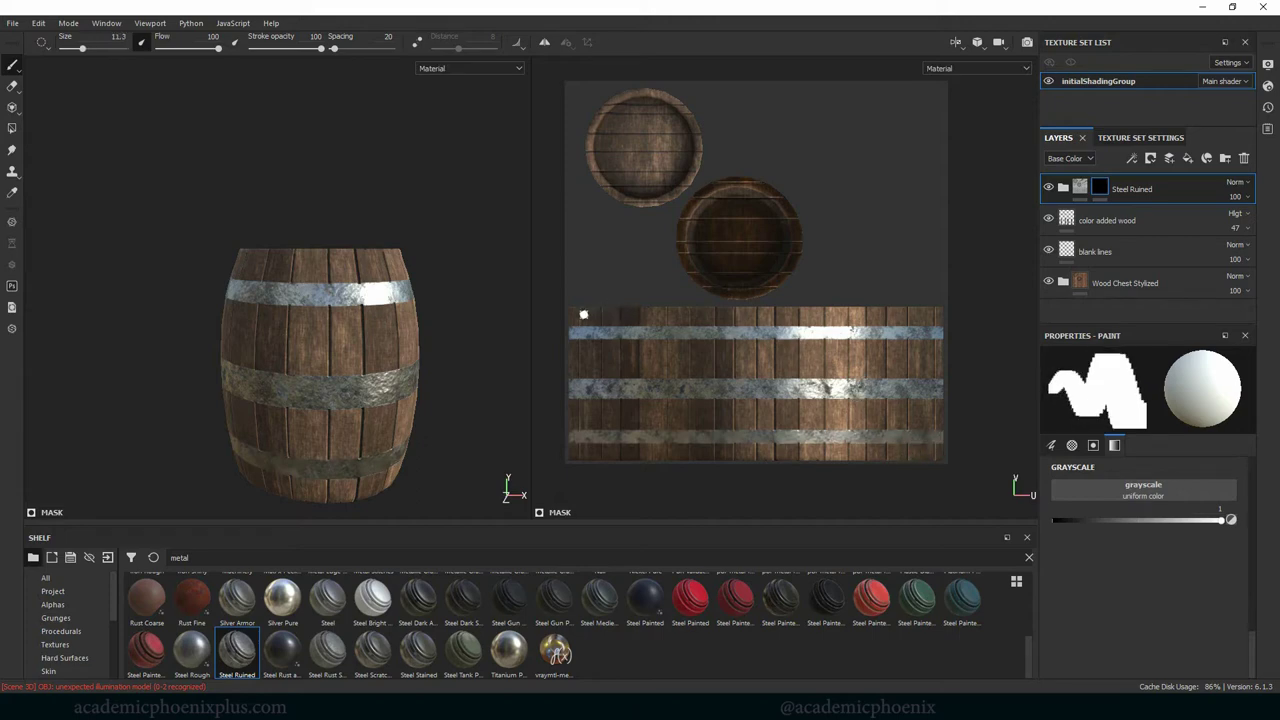
{"action": "left_click", "coordinate": [951, 314], "text": "shift"}
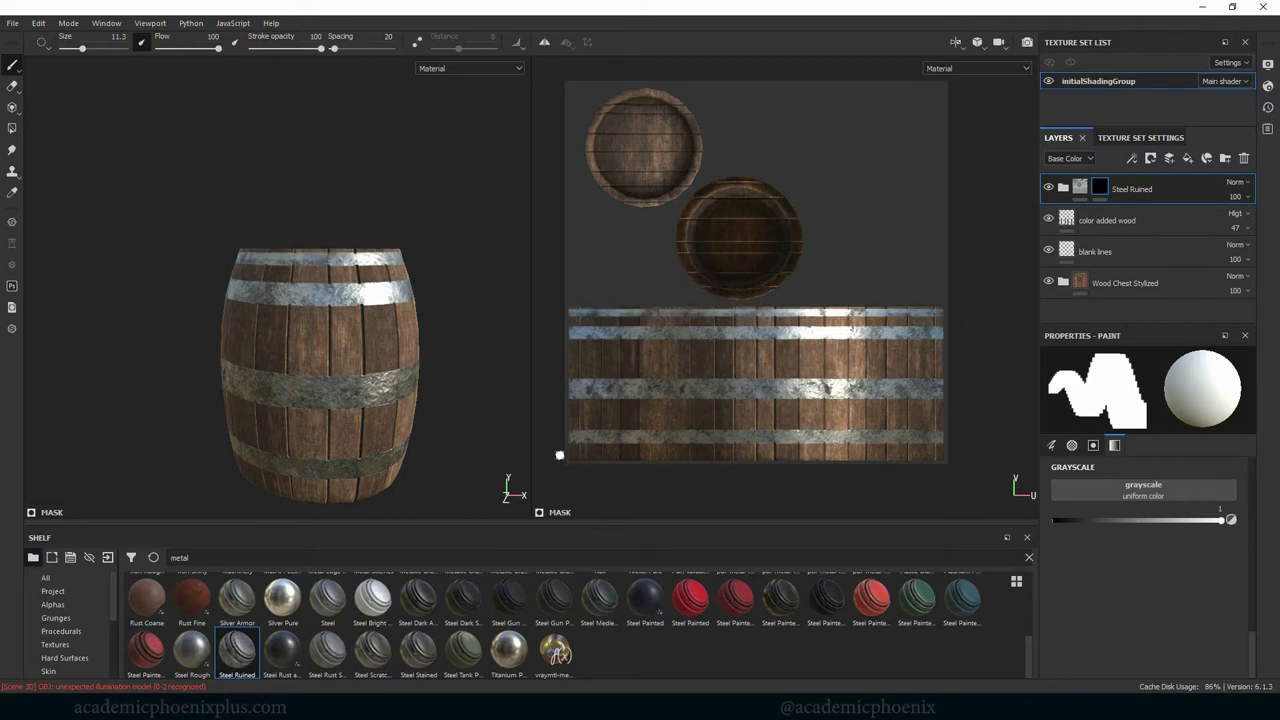
{"action": "left_click", "coordinate": [949, 457], "text": "shift"}
{"action": "left_click", "coordinate": [952, 464], "text": "shift"}
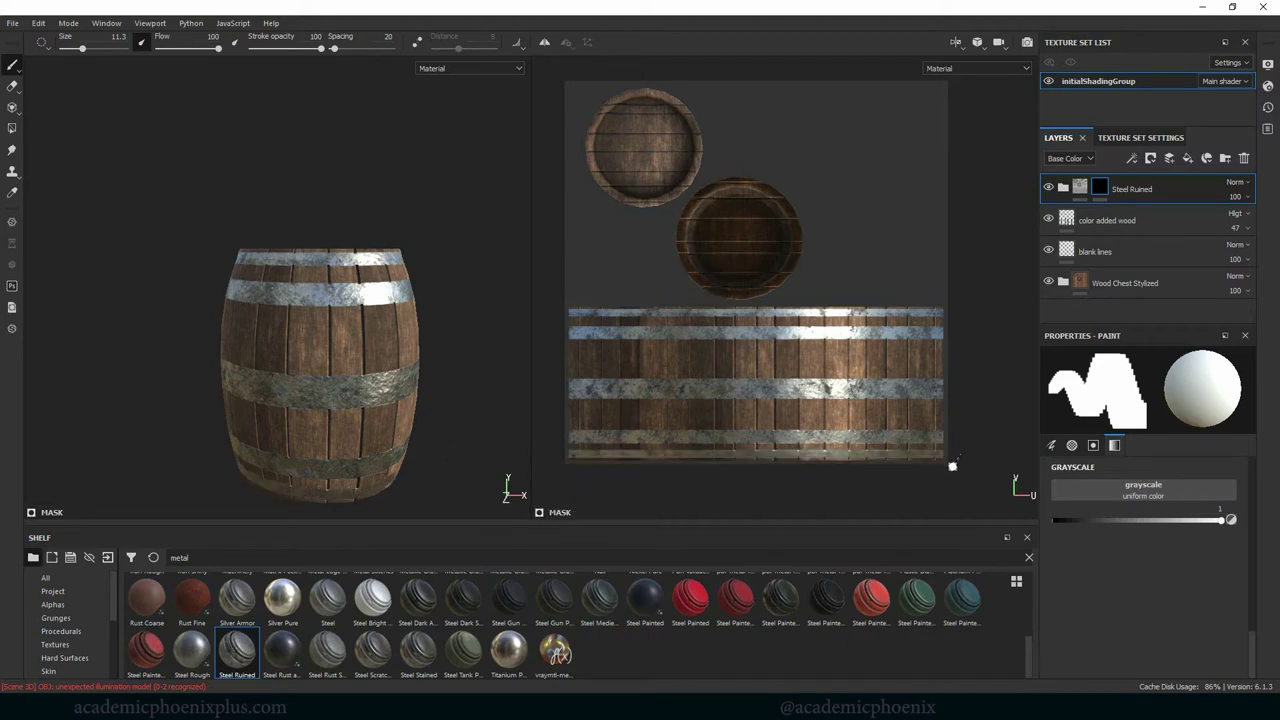
{"action": "mouse_move", "coordinate": [418, 424]}
{"action": "left_mouse_down", "text": "alt"}
{"action": "mouse_move", "coordinate": [454, 394]}
{"action": "mouse_move", "coordinate": [389, 401]}
{"action": "mouse_move", "coordinate": [400, 412]}
{"action": "left_mouse_up", "text": "alt"}
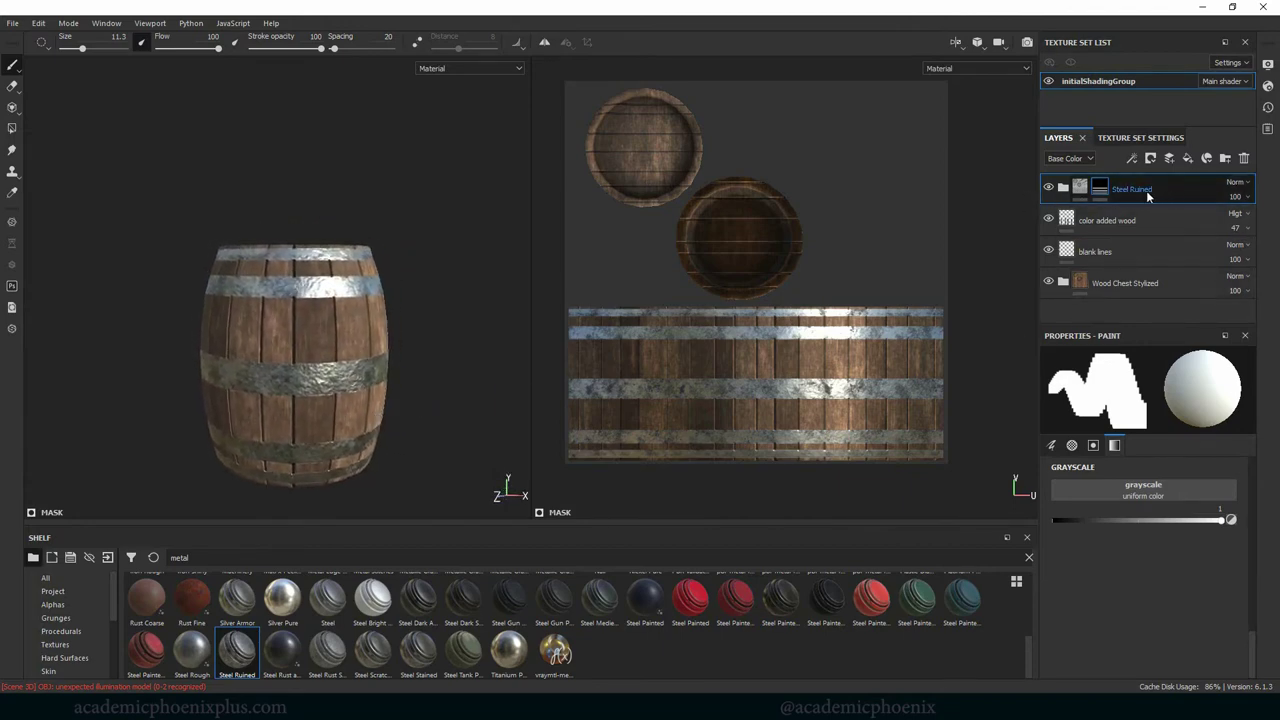
Step: Expand the Steel Ruined folder and set its Bumps layer's UV scale to 1.78 with rotation 0
{"action": "left_click", "coordinate": [1063, 189]}
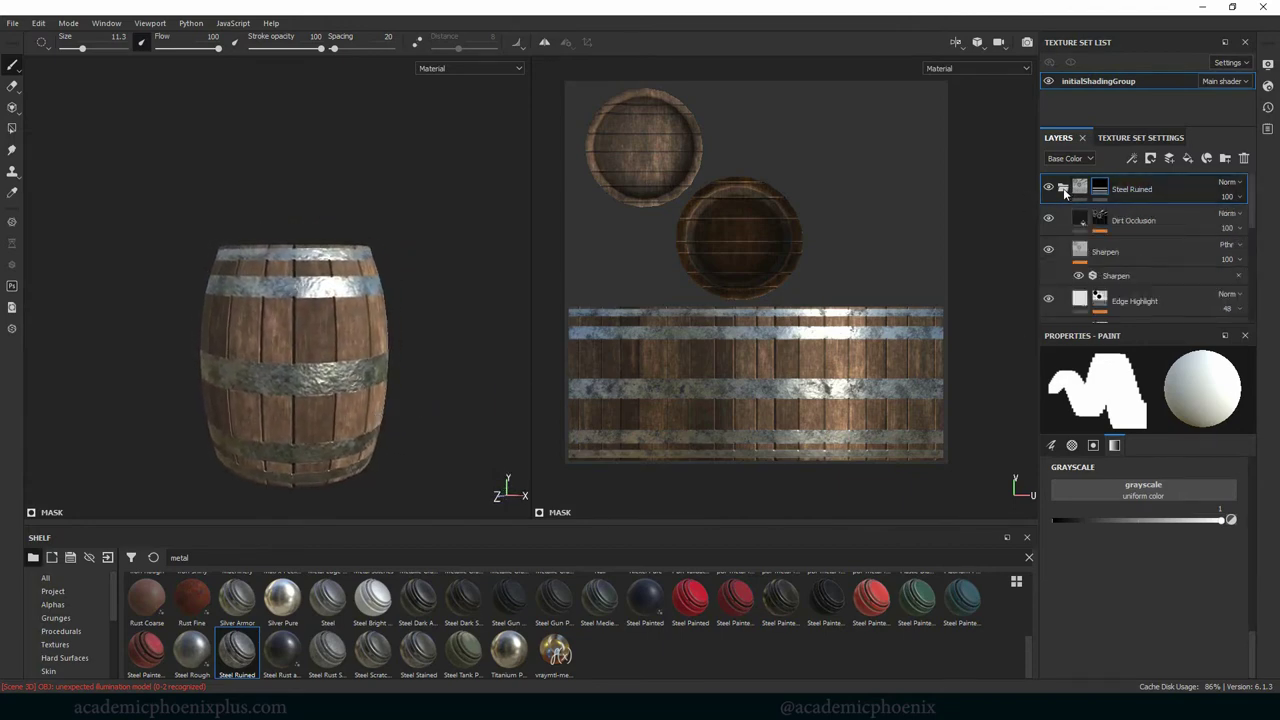
{"action": "left_click", "coordinate": [1158, 221]}
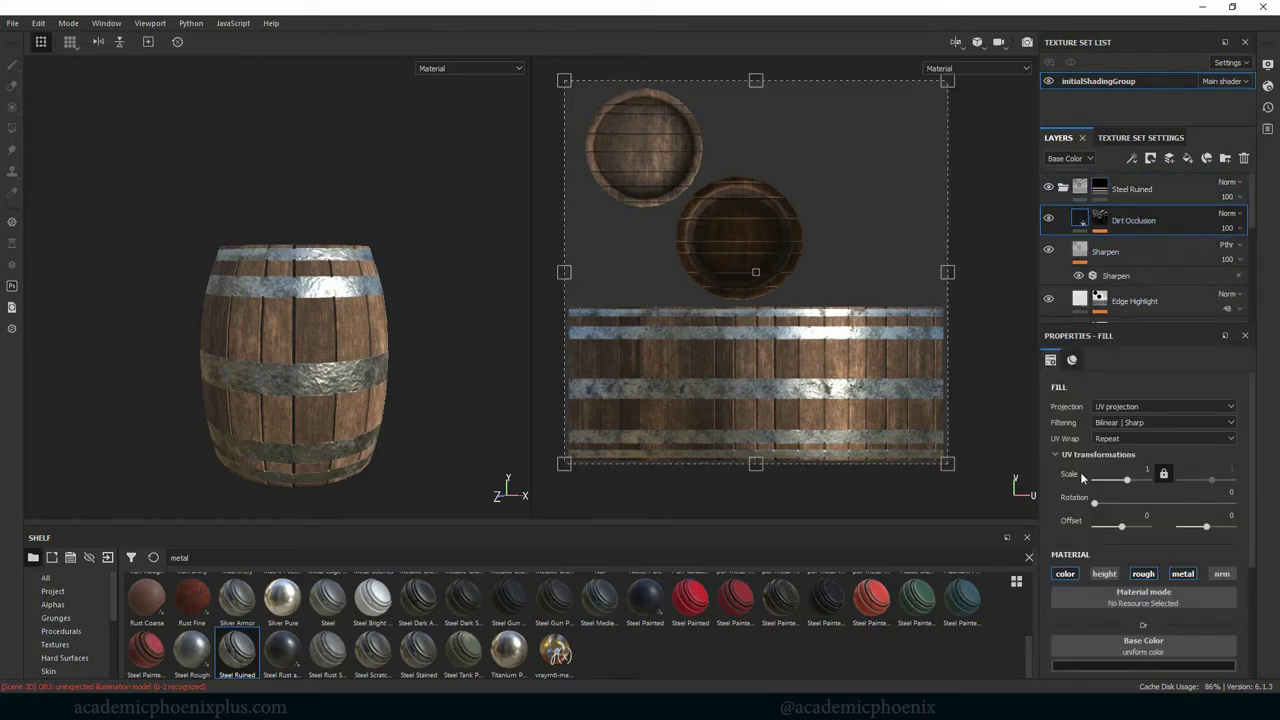
{"action": "left_click_drag", "start_coordinate": [1125, 484], "coordinate": [1113, 487]}
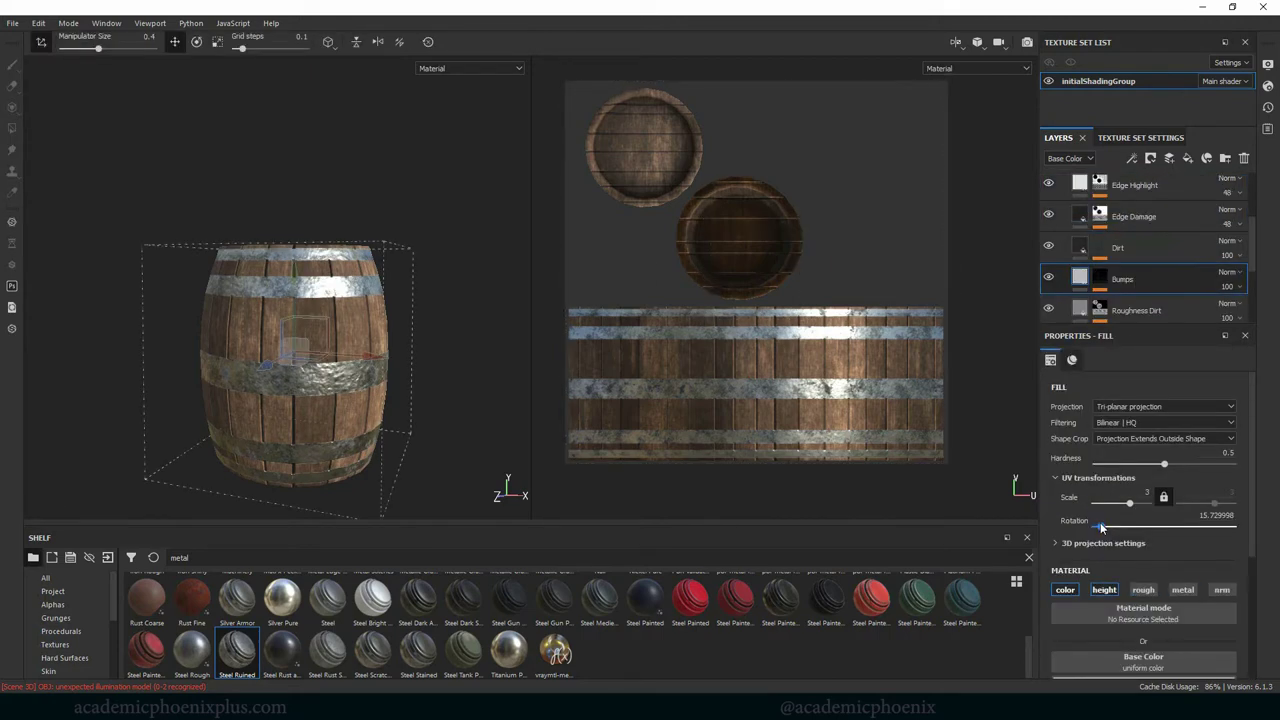
{"action": "left_click_drag", "start_coordinate": [1100, 522], "coordinate": [1127, 508]}
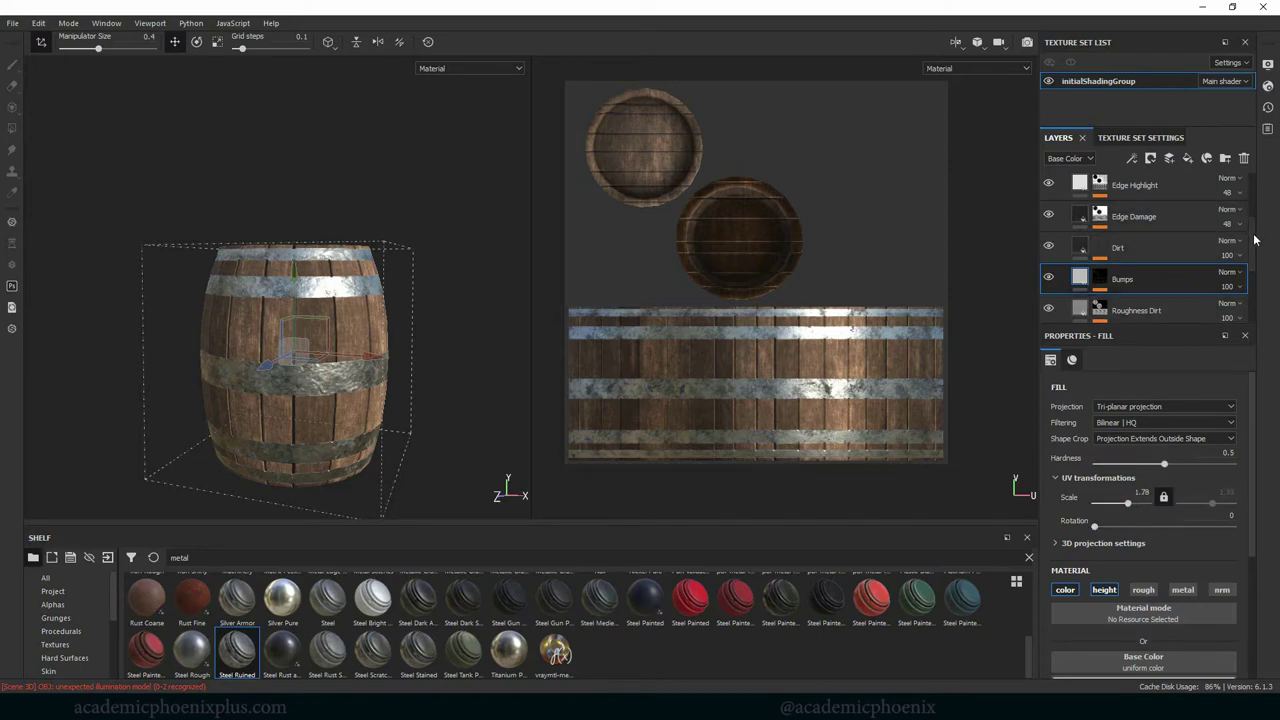
Step: Collapse the Steel Ruined folder and add the Rust Fine material as a new layer at the top of the stack
{"action": "left_click_drag", "start_coordinate": [1254, 239], "coordinate": [1254, 196]}
{"action": "left_click", "coordinate": [1063, 189]}
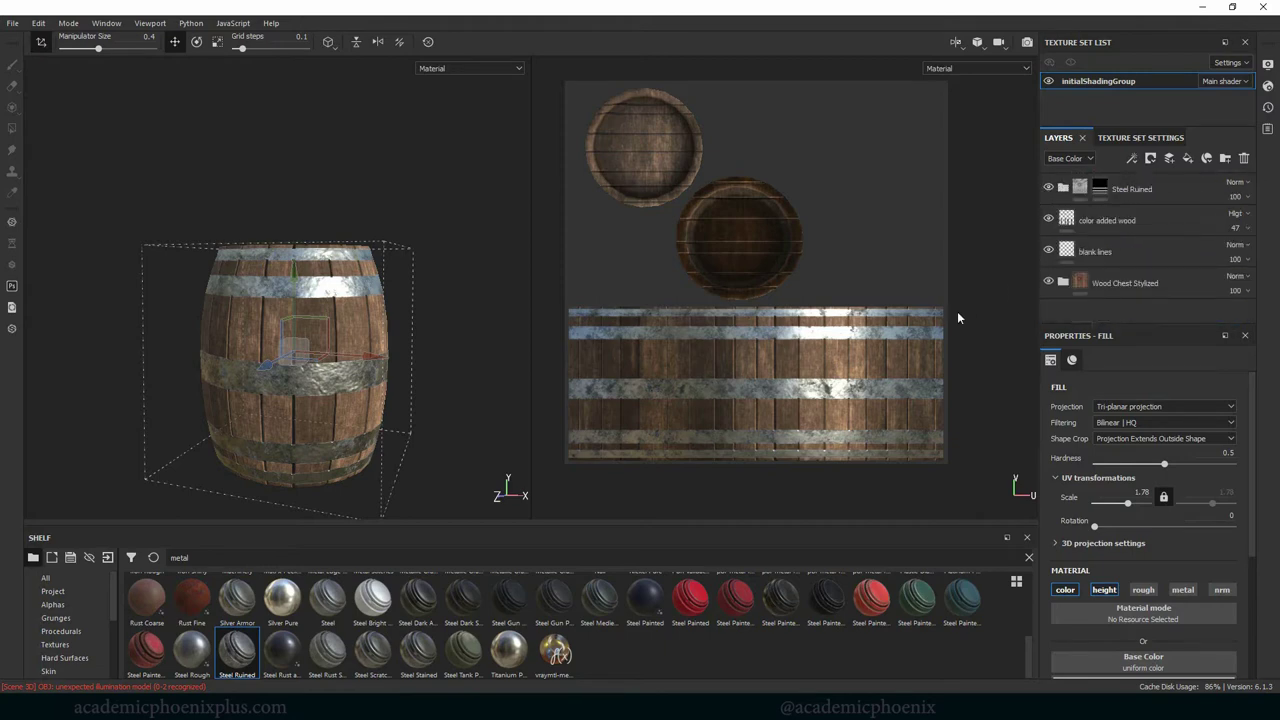
{"action": "left_click_drag", "start_coordinate": [456, 391], "coordinate": [480, 374], "text": "alt"}
{"action": "left_click_drag", "start_coordinate": [196, 602], "coordinate": [1110, 190]}
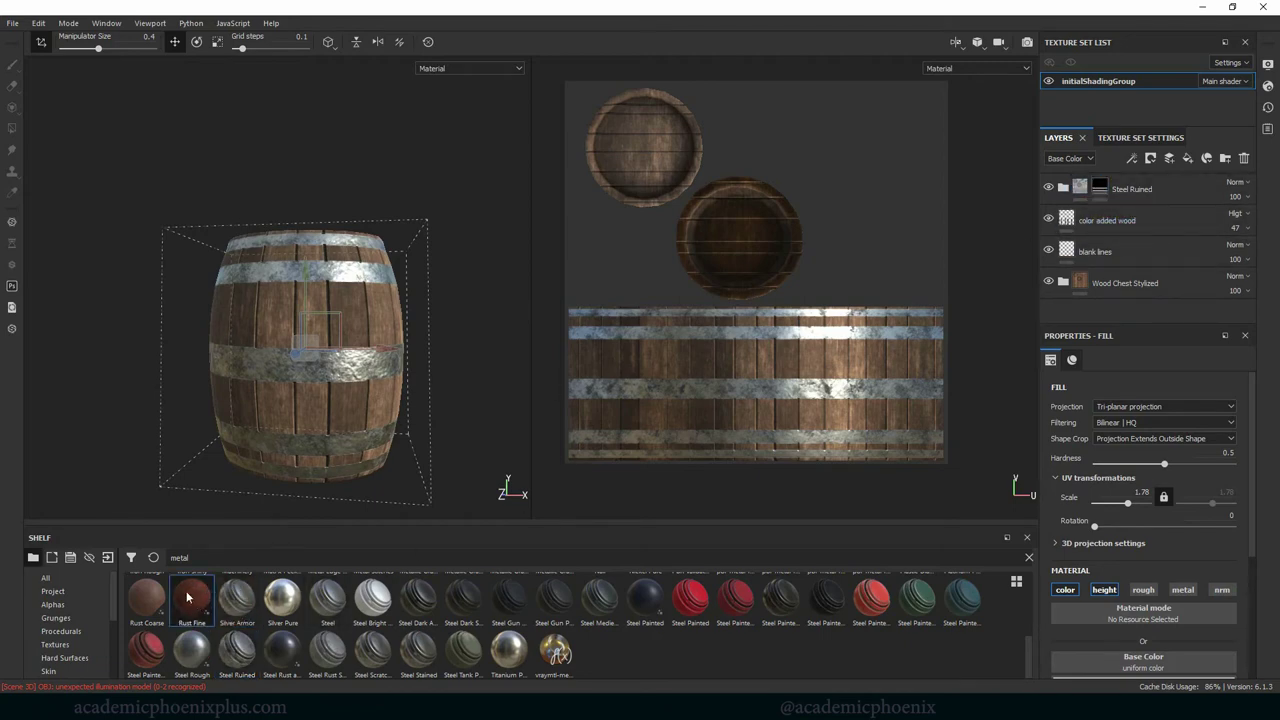
{"action": "left_click_drag", "start_coordinate": [205, 622], "coordinate": [1129, 195]}
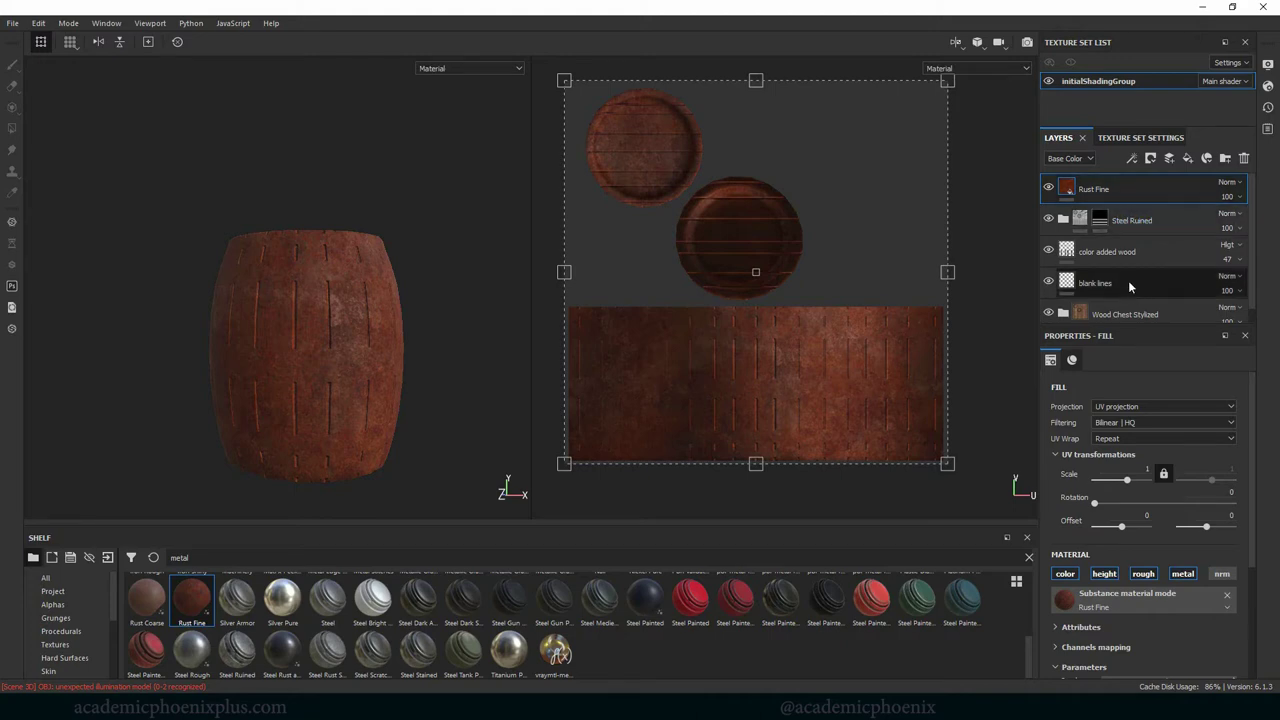
Step: Create a new layer folder and move the Rust Fine layer and the Steel Ruined folder into it
{"action": "left_click", "coordinate": [1223, 159]}
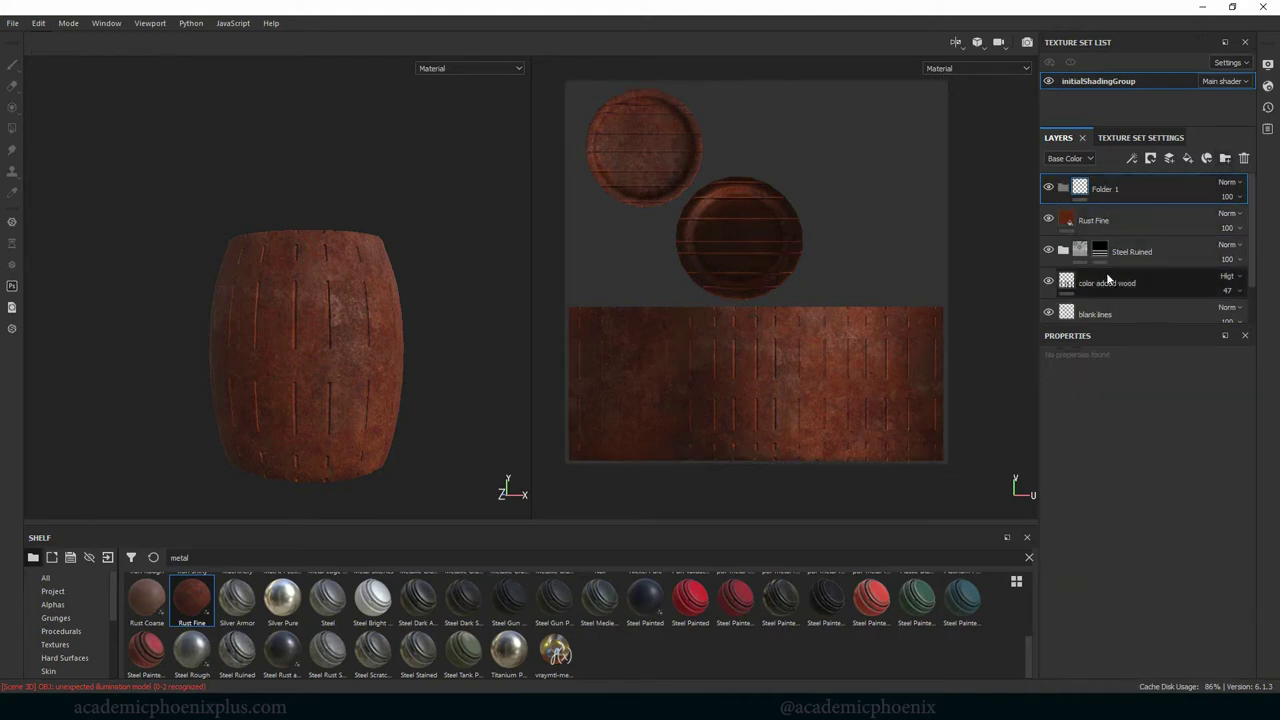
{"action": "left_click_drag", "start_coordinate": [1100, 187], "coordinate": [1100, 189]}
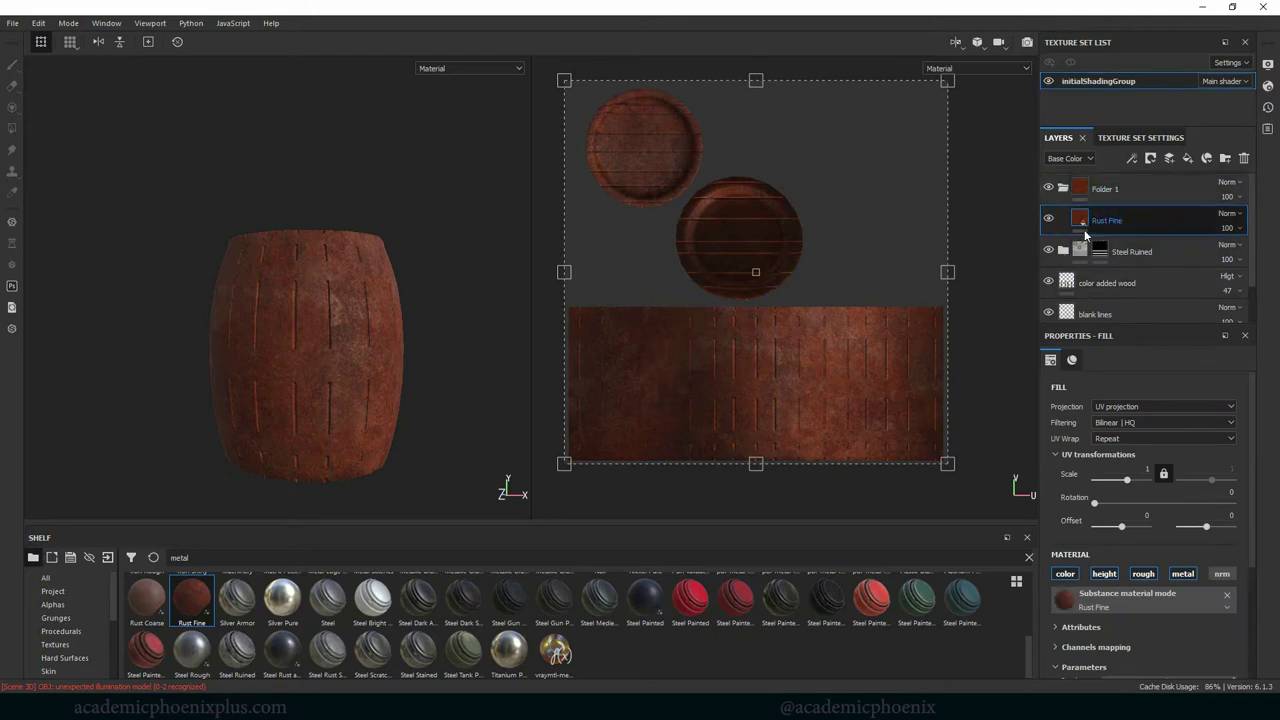
{"action": "left_click", "coordinate": [1108, 192]}
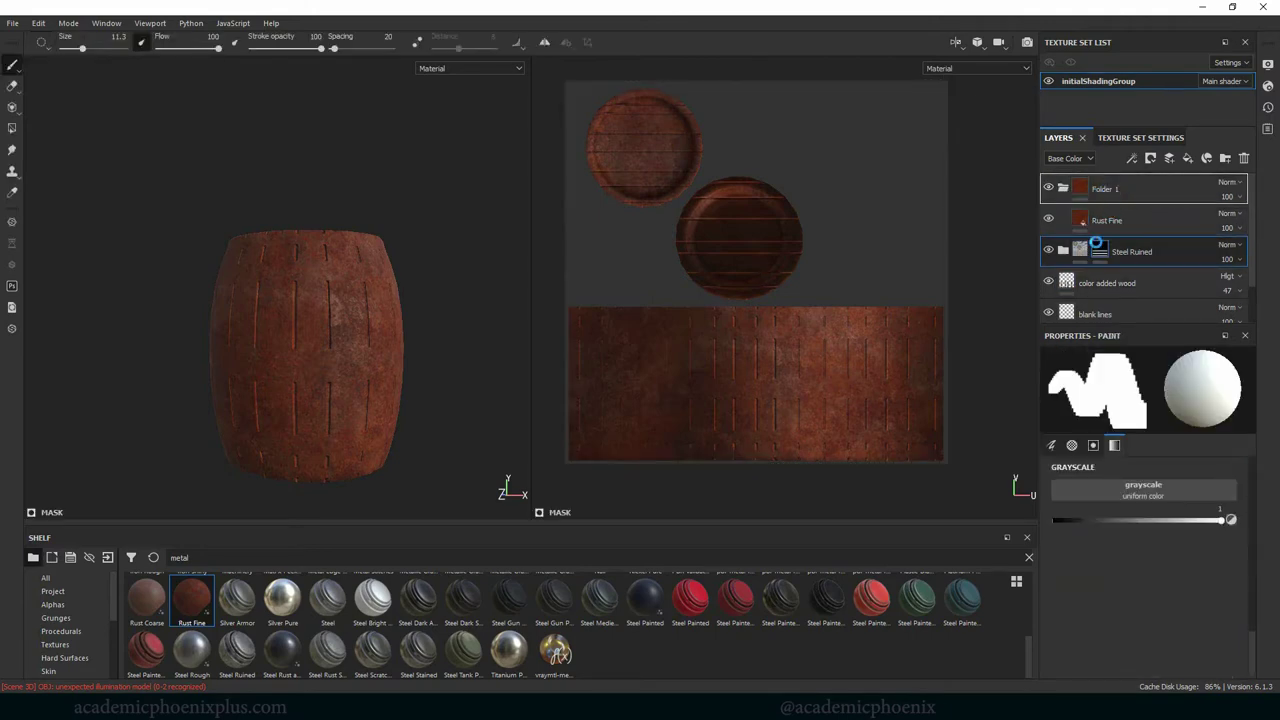
{"action": "left_click", "coordinate": [1148, 222]}
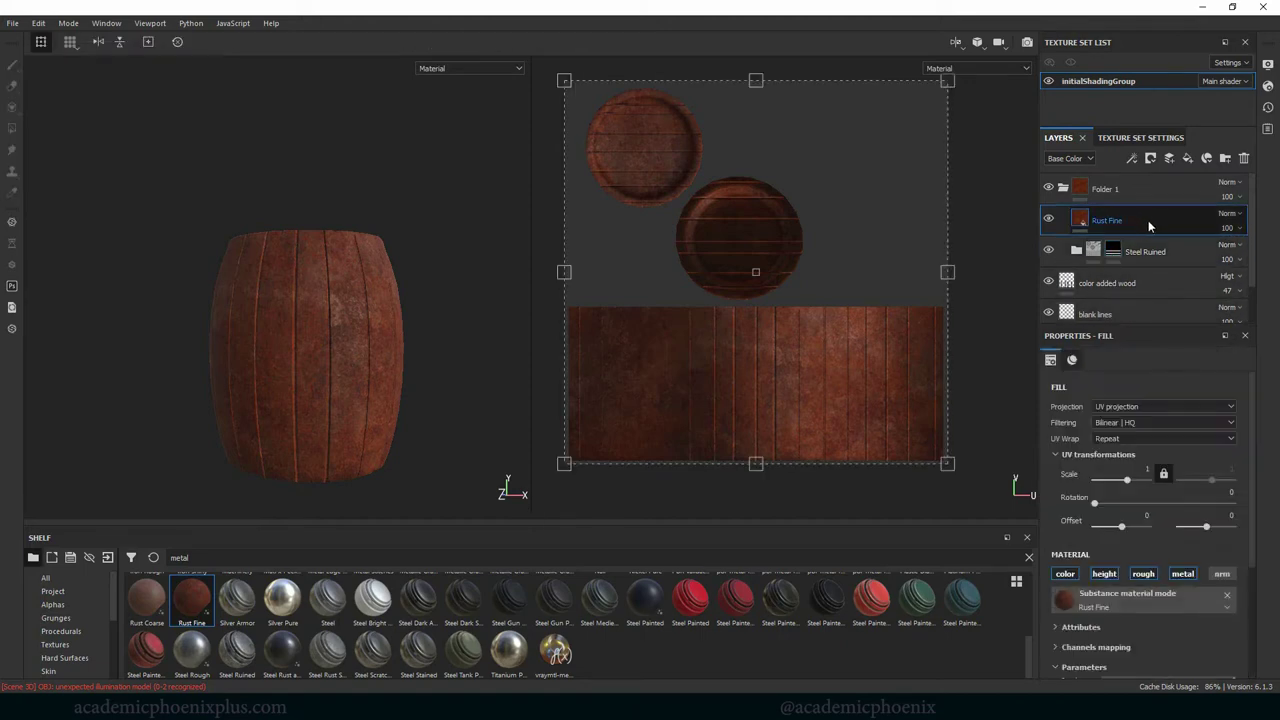
Step: Copy the Steel Ruined mask, add a black mask to the new parent folder, and paste the copied band mask into it
{"action": "left_click", "coordinate": [1156, 252]}
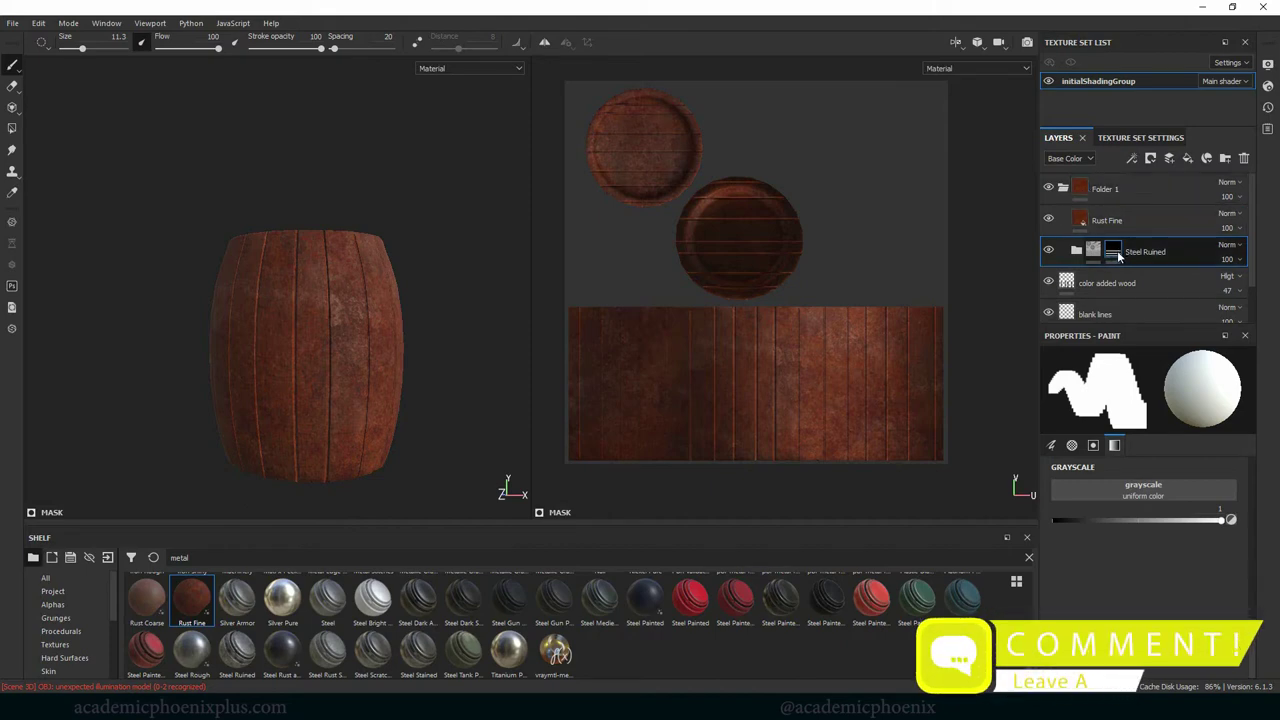
{"action": "right_click", "coordinate": [1119, 256]}
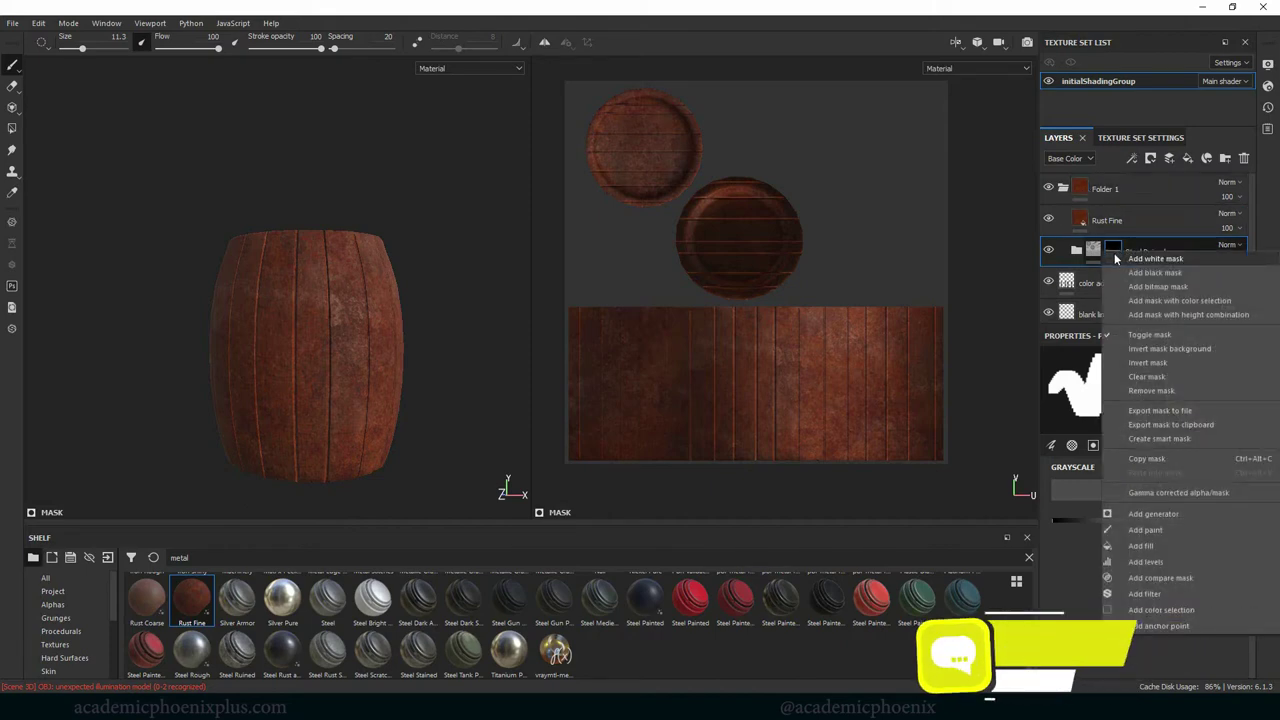
{"action": "left_click", "coordinate": [1154, 326]}
{"action": "right_click", "coordinate": [1077, 188]}
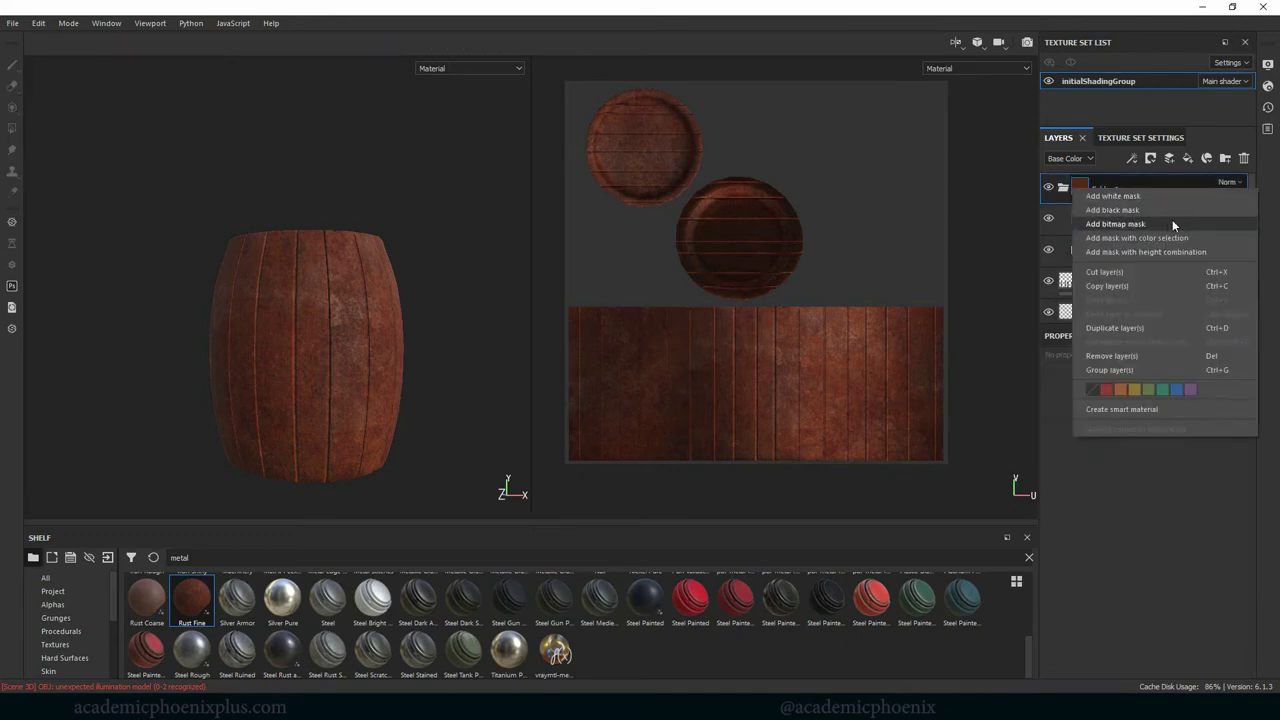
{"action": "left_click", "coordinate": [1118, 210]}
{"action": "right_click", "coordinate": [1101, 188]}
{"action": "left_click", "coordinate": [1182, 413]}
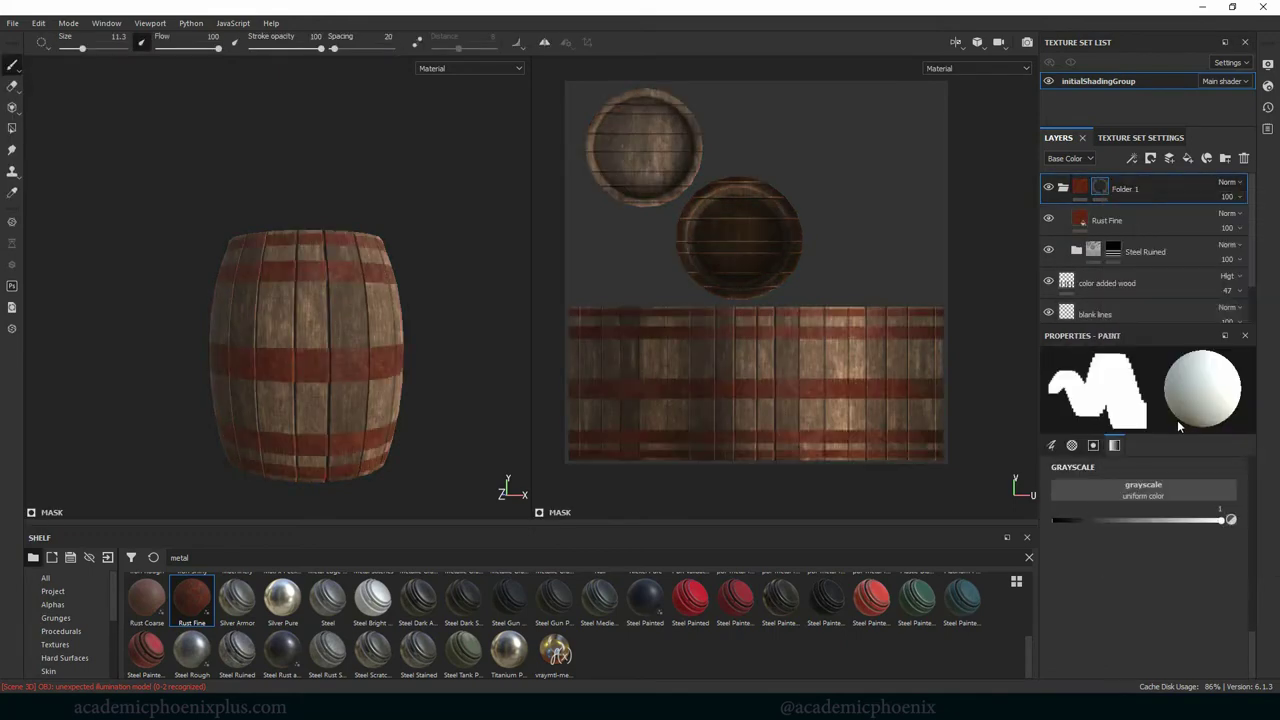
Step: Remove the Steel Ruined folder's own mask so that only the parent folder's mask defines the metal bands
{"action": "left_click", "coordinate": [1123, 252]}
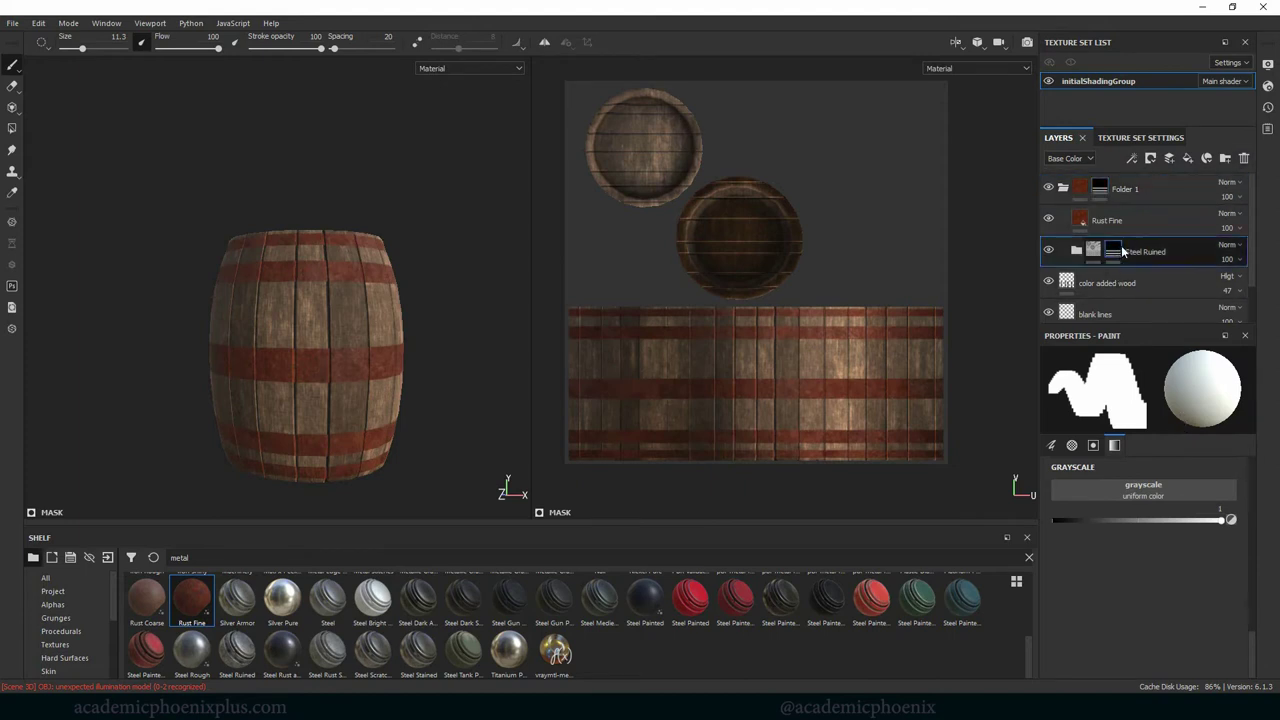
{"action": "right_click", "coordinate": [1119, 254]}
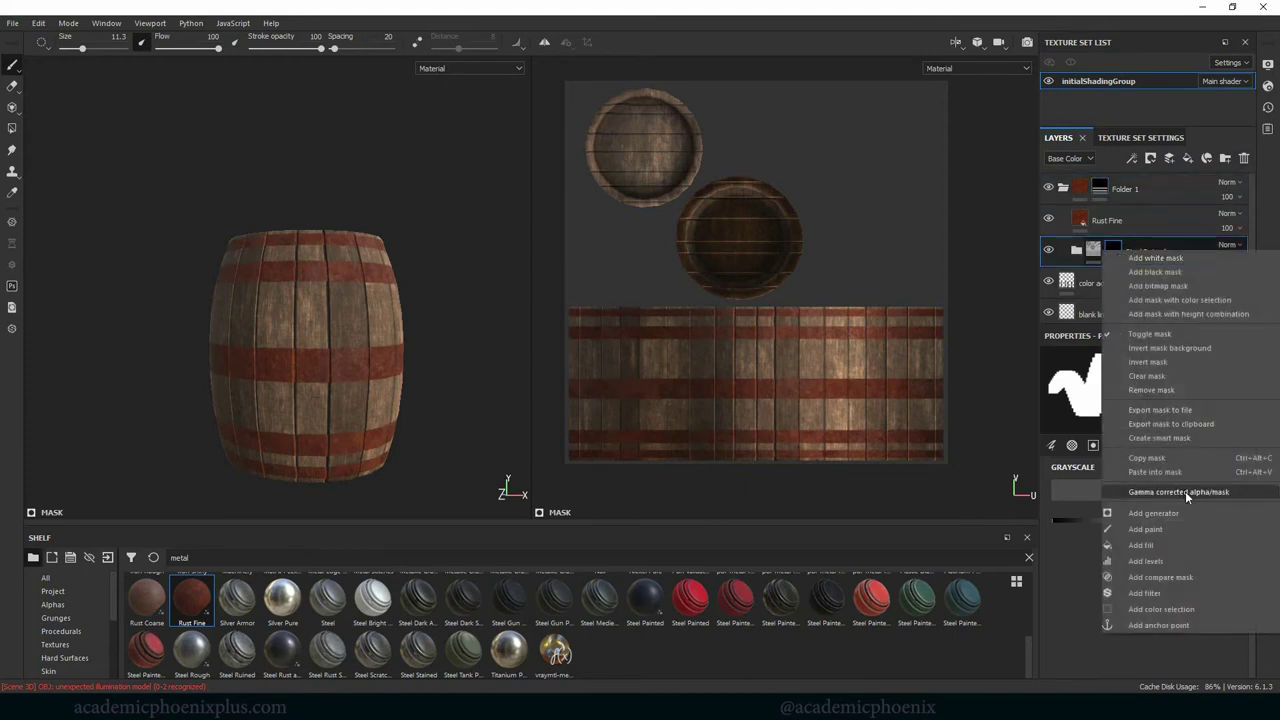
{"action": "left_click", "coordinate": [1165, 390]}
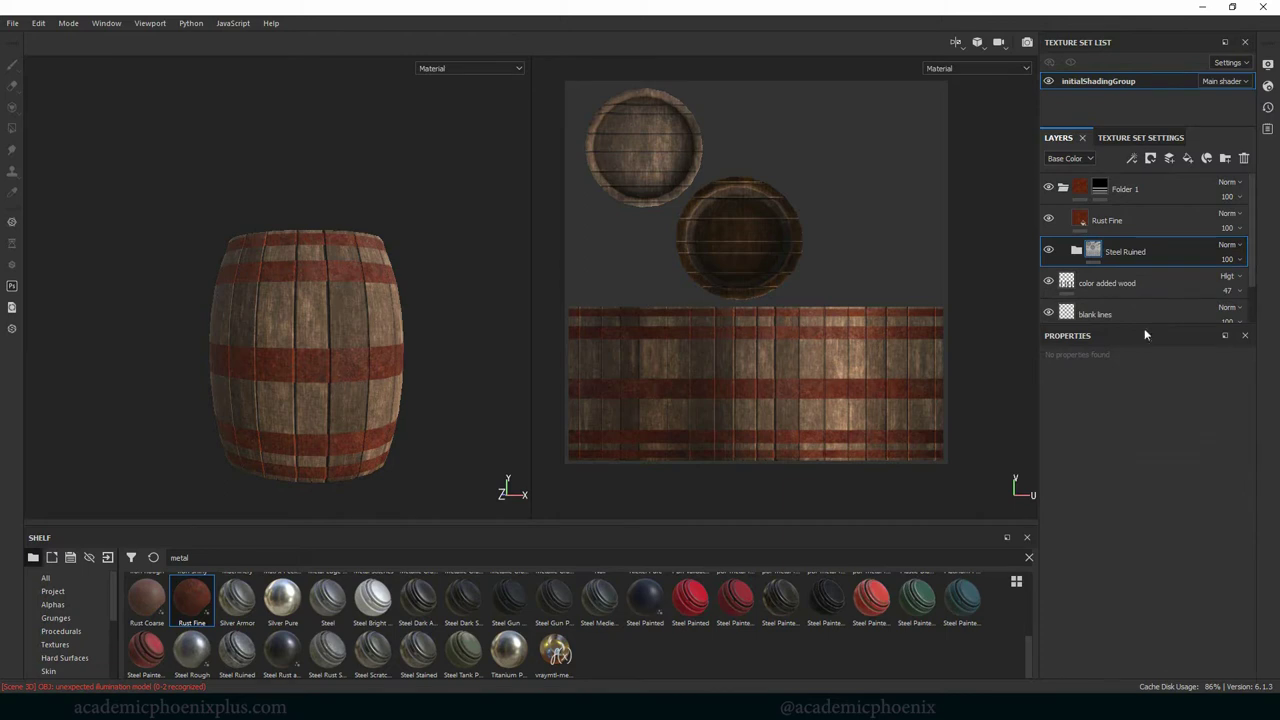
{"action": "left_click", "coordinate": [1100, 189]}
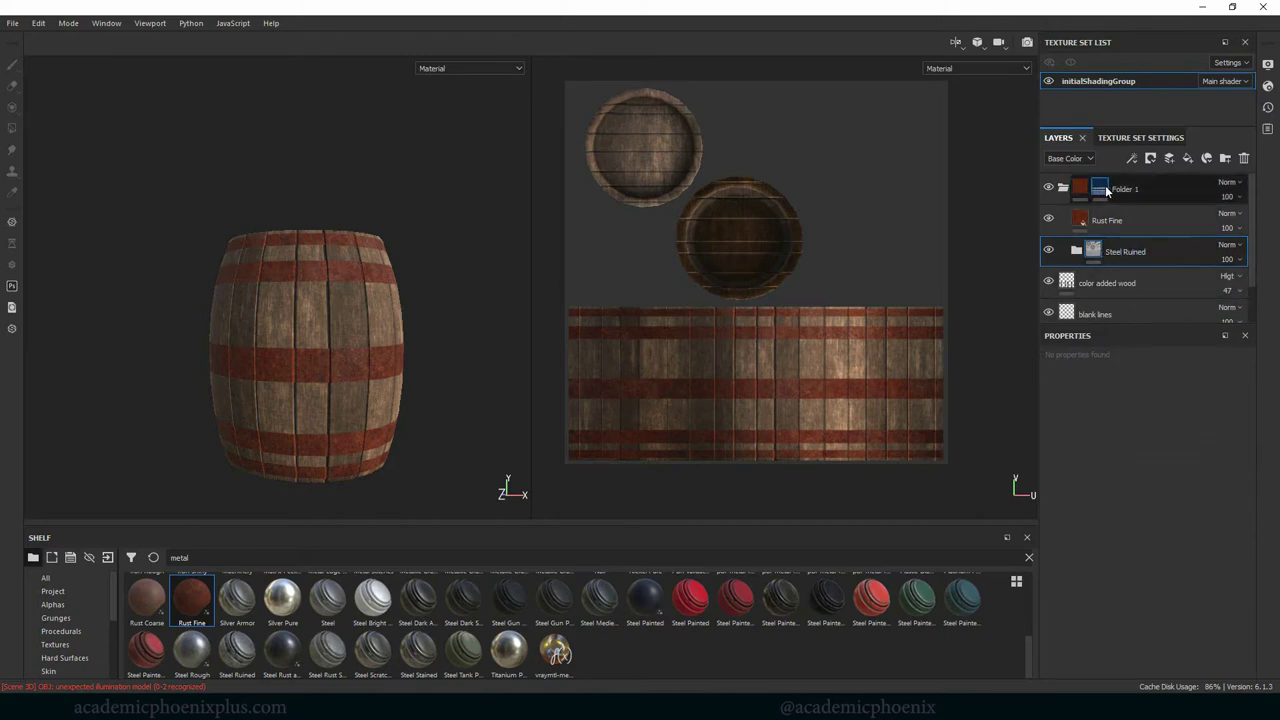
{"action": "left_click", "coordinate": [1063, 189]}
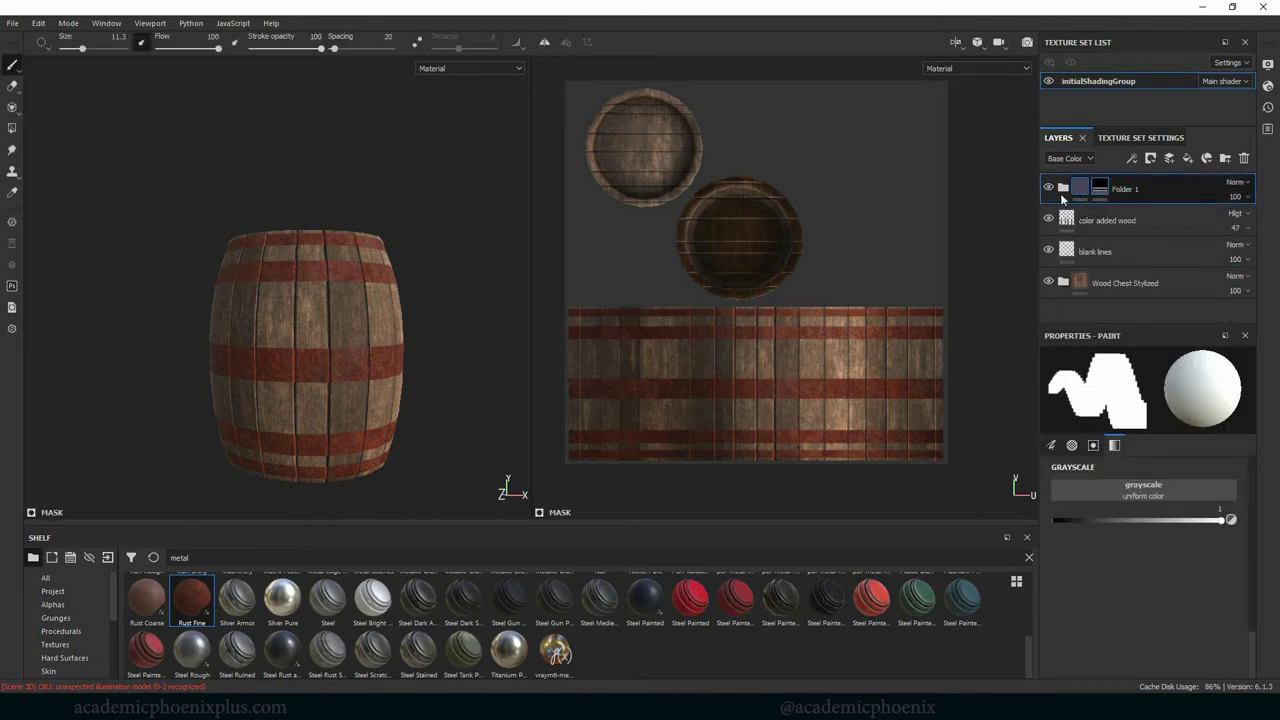
{"action": "left_click", "coordinate": [1063, 189]}
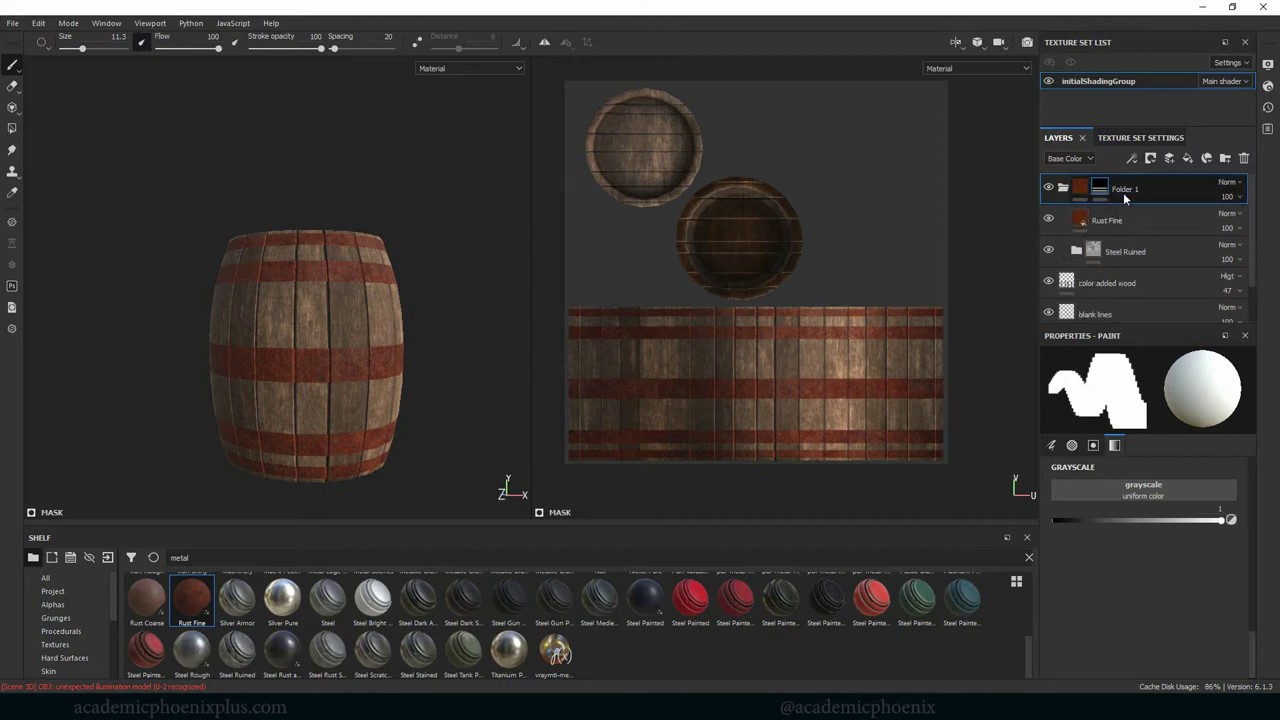
Step: Add a black mask to the Rust Fine layer inside the folder
{"action": "left_click", "coordinate": [1176, 254]}
{"action": "left_click", "coordinate": [1150, 220]}
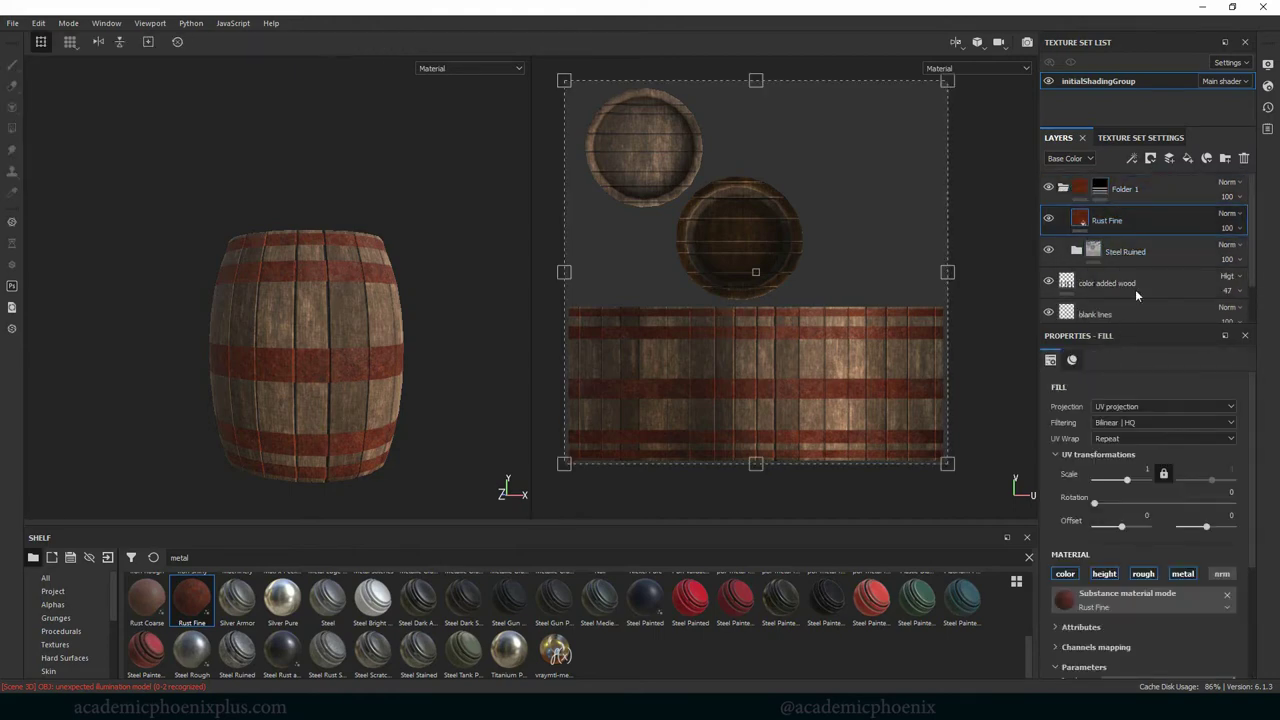
{"action": "right_click", "coordinate": [1078, 221]}
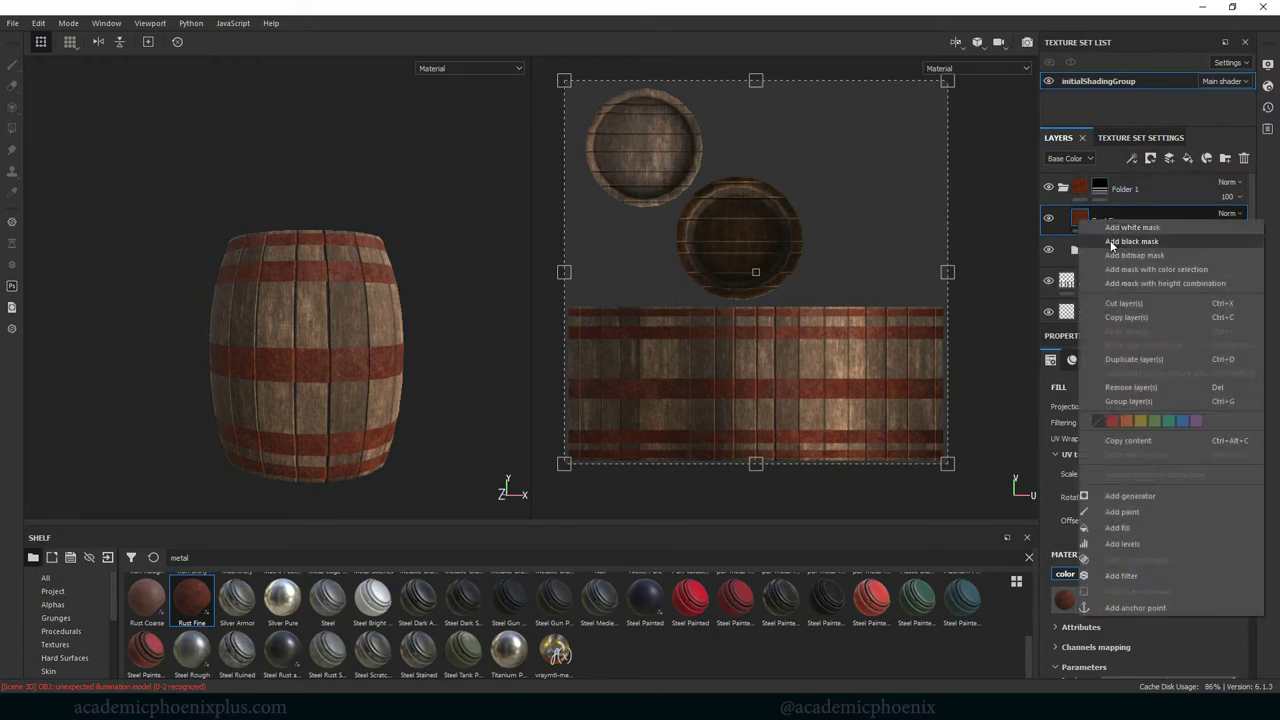
{"action": "left_click", "coordinate": [1110, 240]}
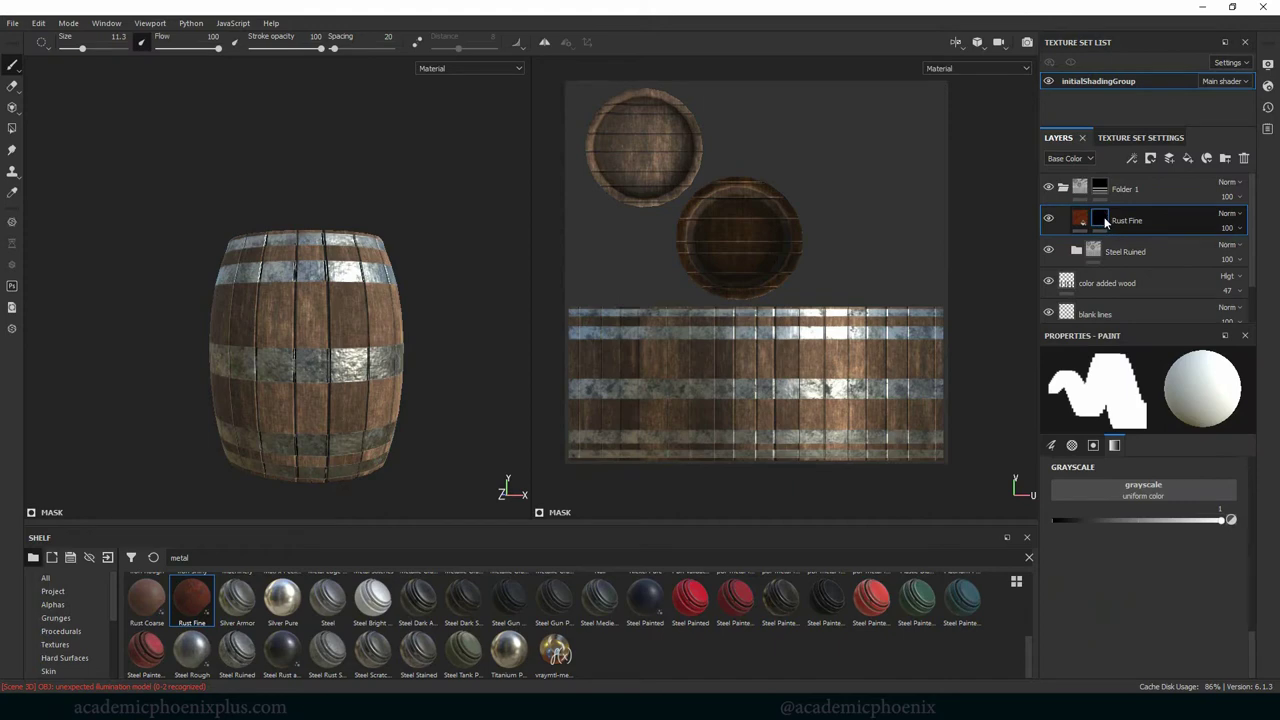
Step: Add a Dripping Rust generator to the Rust Fine layer's mask
{"action": "right_click", "coordinate": [1103, 220]}
{"action": "left_click", "coordinate": [1047, 534]}
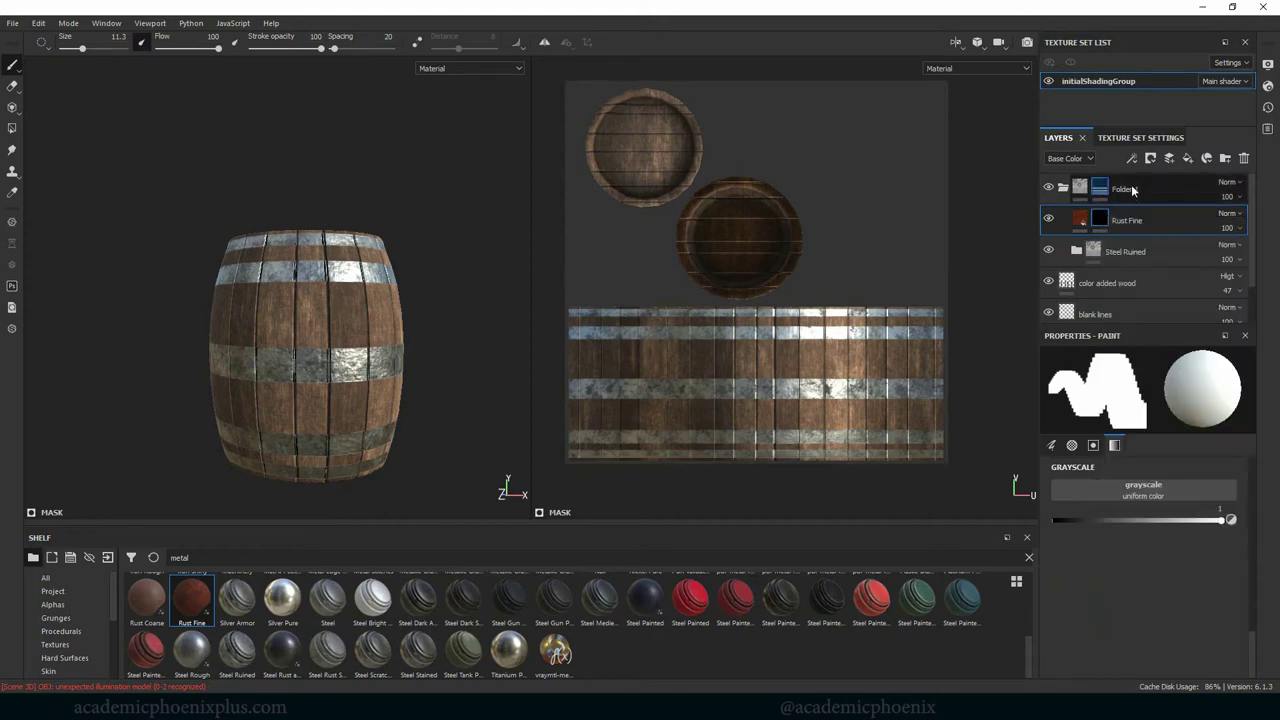
{"action": "right_click", "coordinate": [1093, 220]}
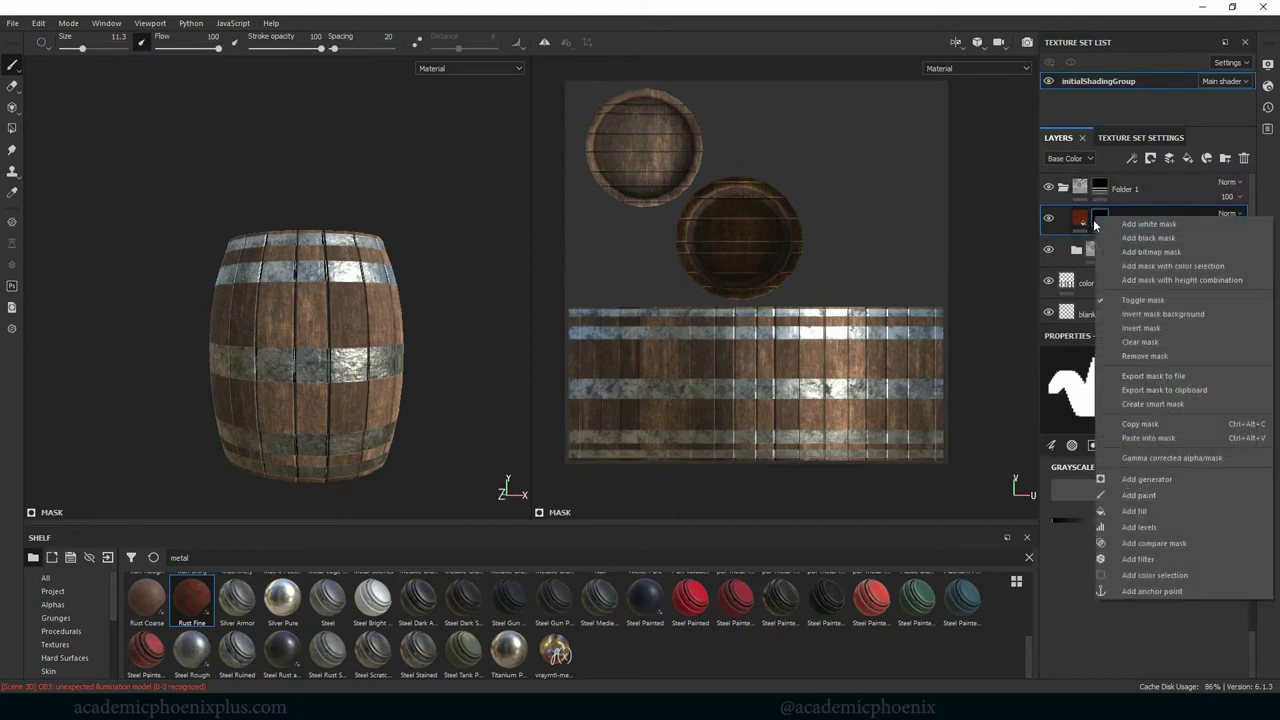
{"action": "left_click", "coordinate": [1145, 486]}
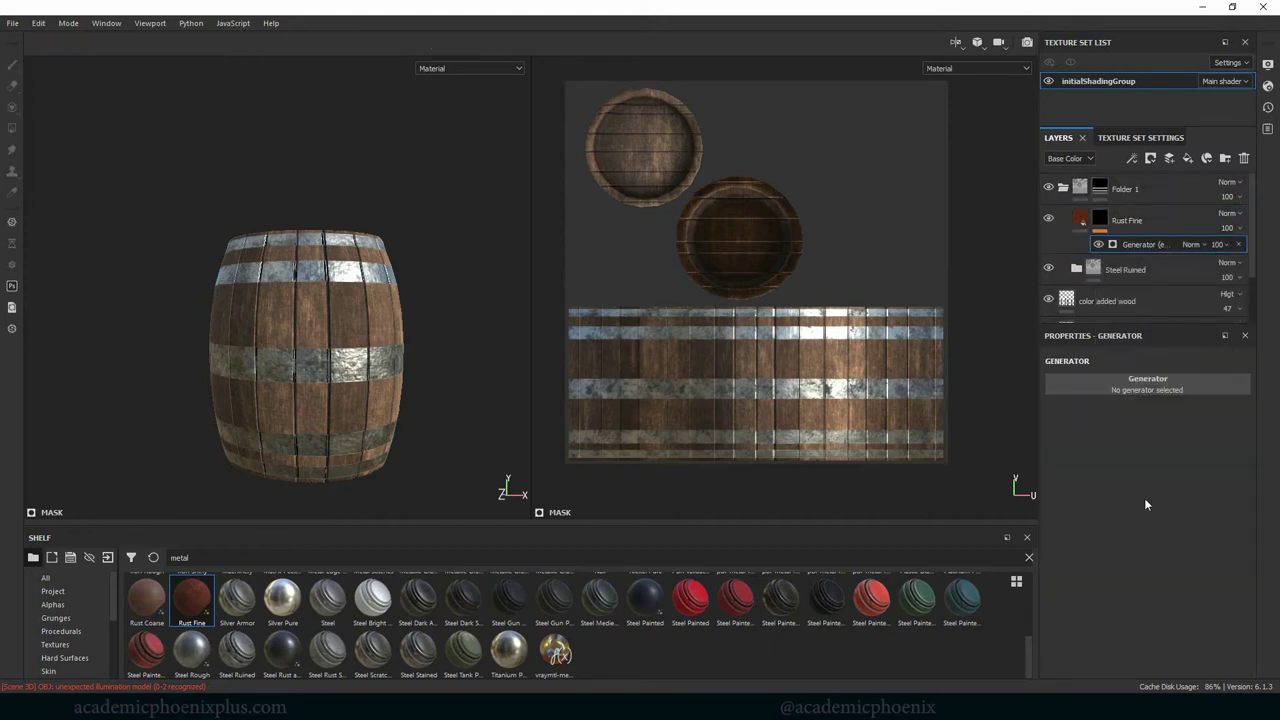
{"action": "left_click", "coordinate": [1138, 386]}
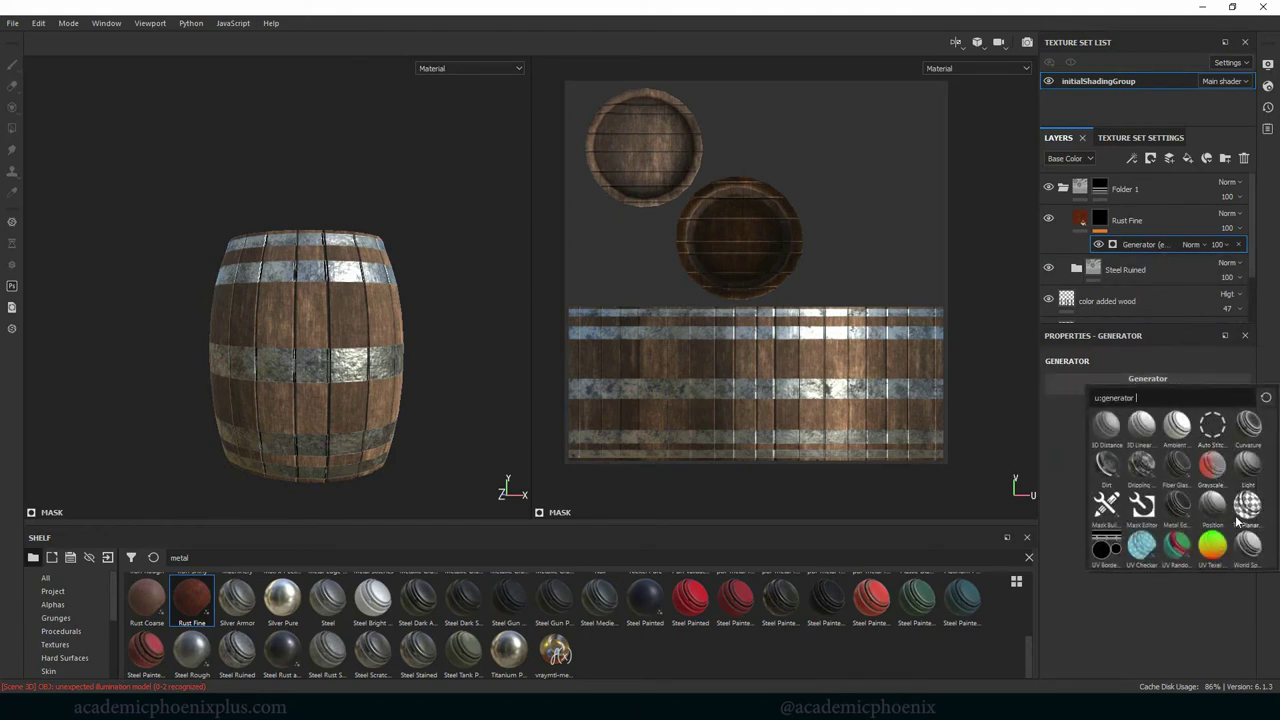
{"action": "left_click", "coordinate": [1146, 467]}
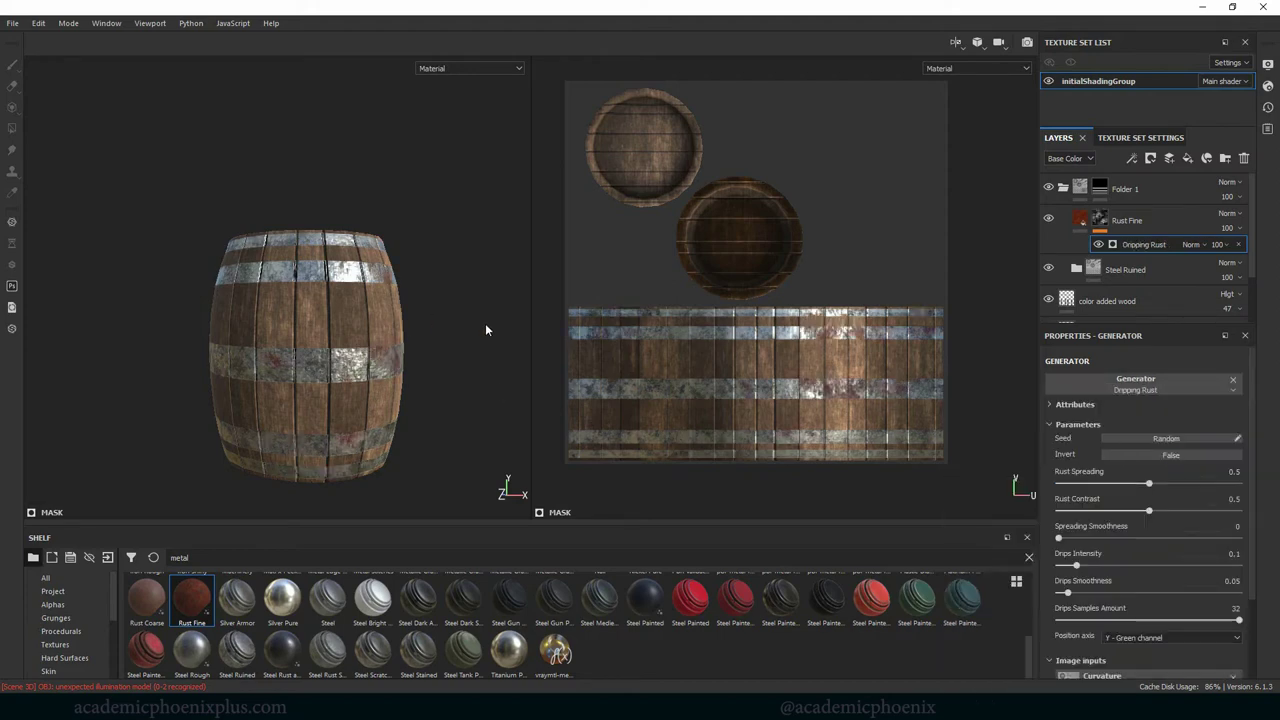
Step: Set the Dripping Rust generator's Rust Spreading to 0.67, Rust Contrast to 0.61, Spreading Smoothness to 0.14 and Drips Intensity to 0.3
{"action": "mouse_move", "coordinate": [485, 330]}
{"action": "left_mouse_down", "text": "alt"}
{"action": "mouse_move", "coordinate": [394, 331]}
{"action": "mouse_move", "coordinate": [477, 328]}
{"action": "left_mouse_up", "text": "alt"}
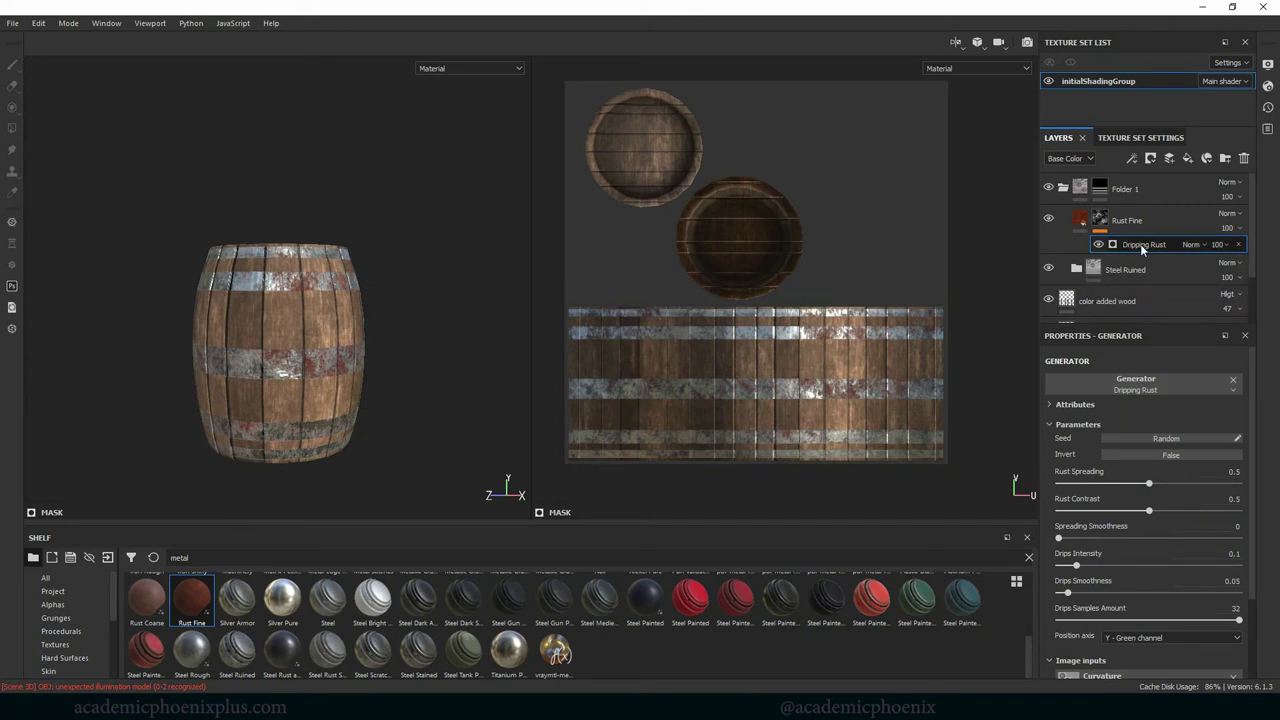
{"action": "scroll", "coordinate": [1248, 466], "scroll_direction": "down", "scroll_amount": 1}
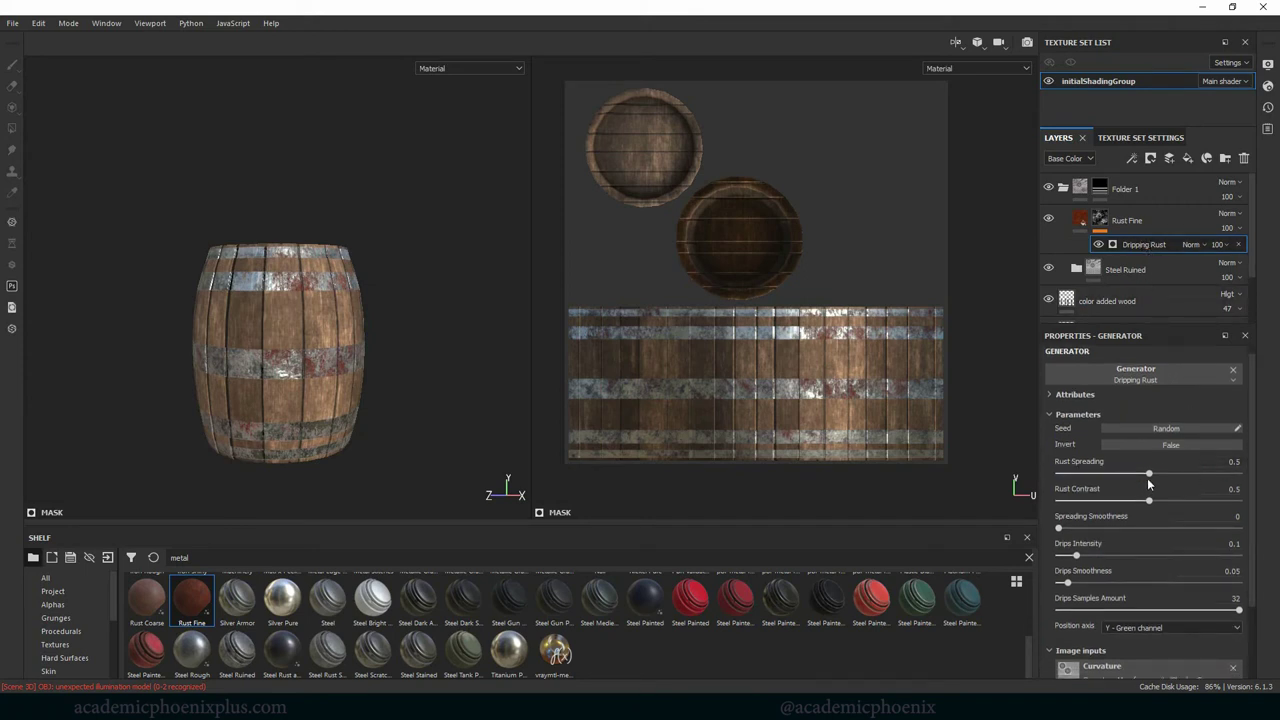
{"action": "left_click_drag", "start_coordinate": [1149, 474], "coordinate": [1176, 482]}
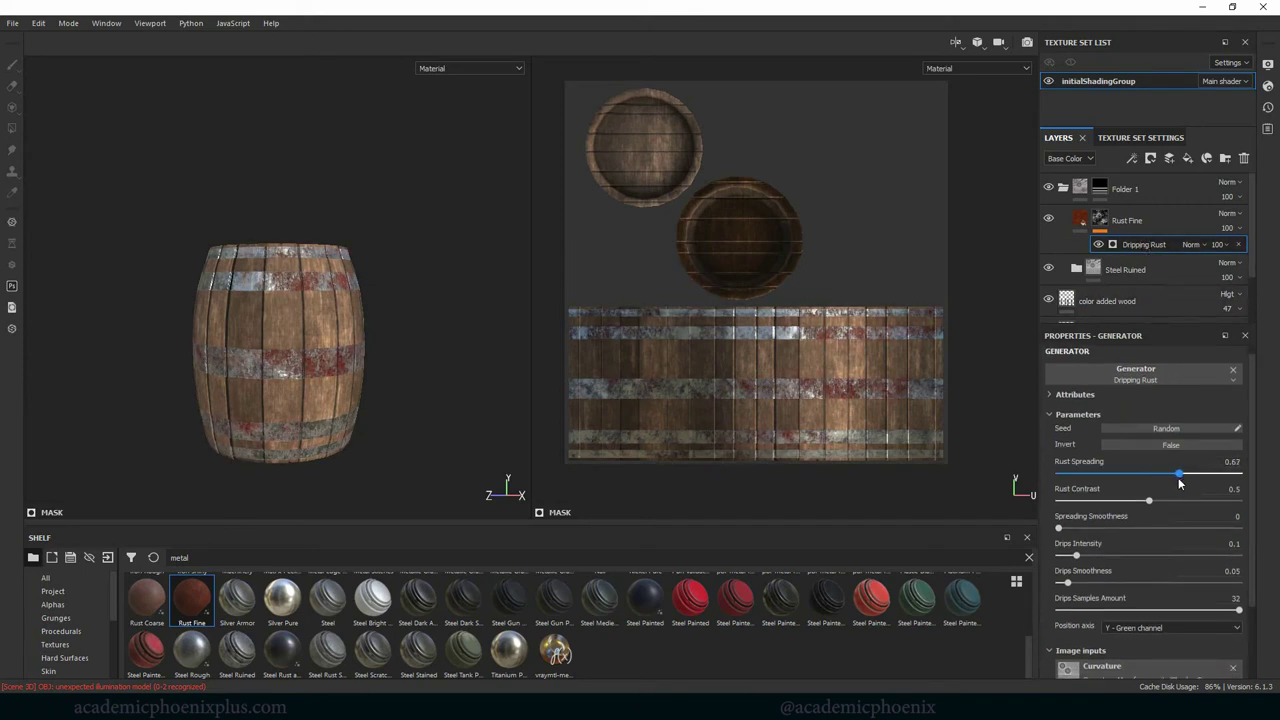
{"action": "left_click", "coordinate": [1148, 500]}
{"action": "left_click_drag", "start_coordinate": [1105, 501], "coordinate": [1187, 508]}
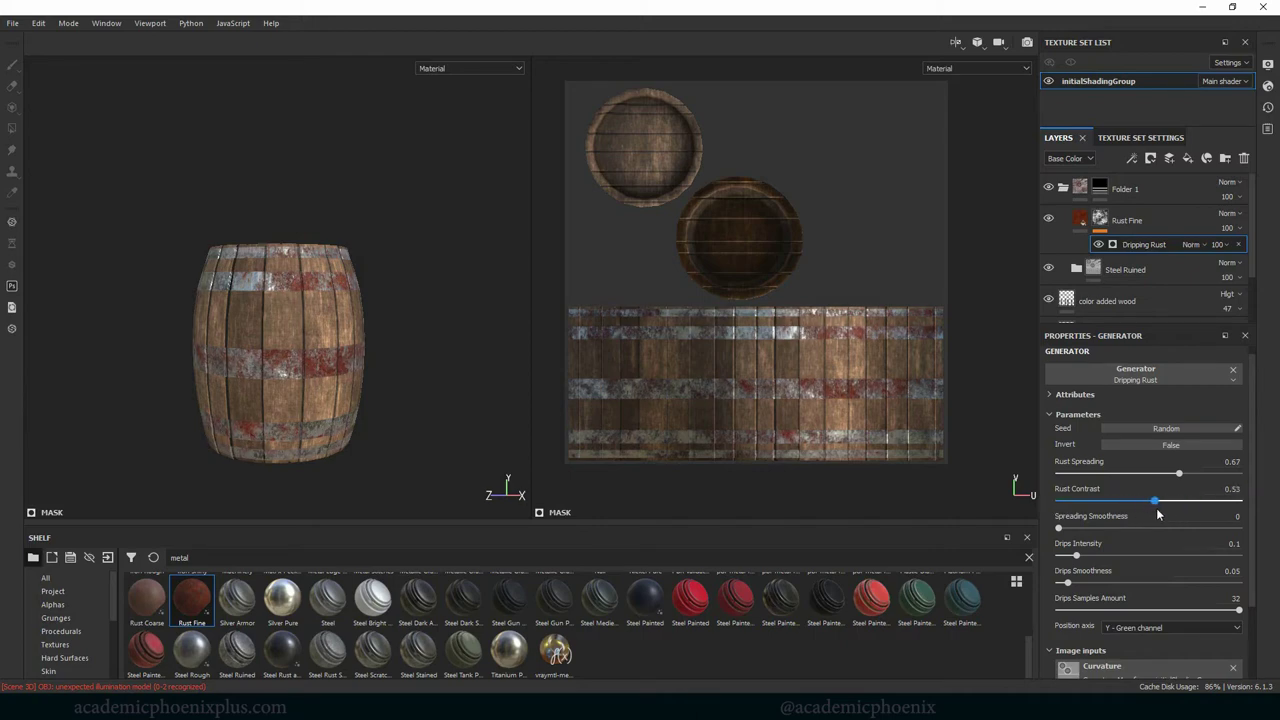
{"action": "left_click_drag", "start_coordinate": [1058, 528], "coordinate": [1113, 557]}
{"action": "left_click_drag", "start_coordinate": [396, 367], "coordinate": [471, 363], "text": "alt"}
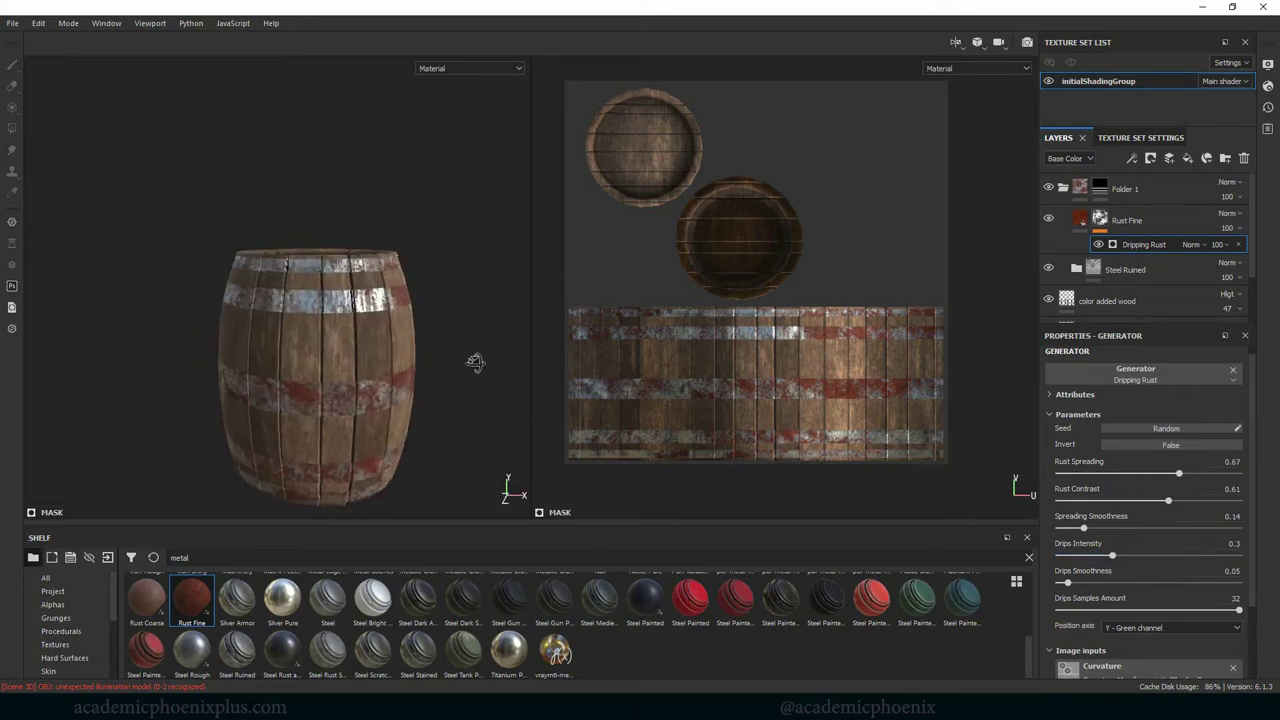
Step: Set the Dirt Occlusion layer's Roughness to 0.7276 and Metallic to 0.1712 inside the Steel Ruined folder
{"action": "left_click", "coordinate": [1128, 270]}
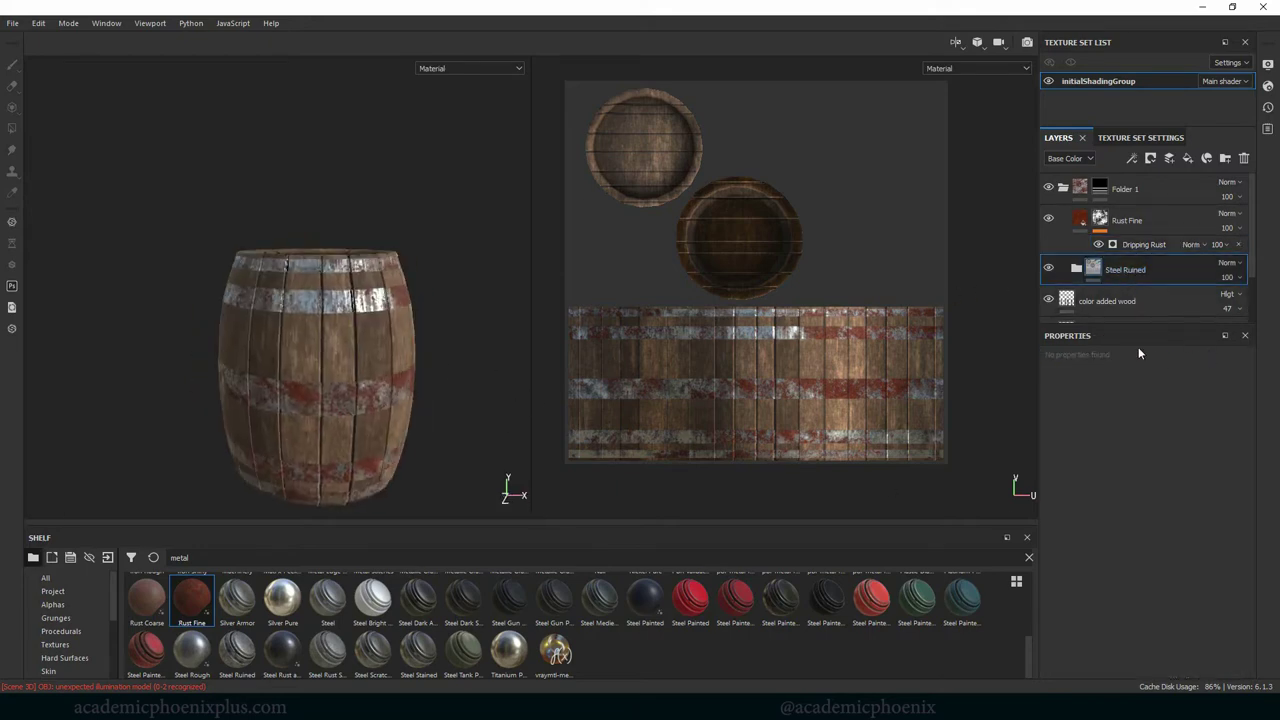
{"action": "left_click", "coordinate": [1076, 268]}
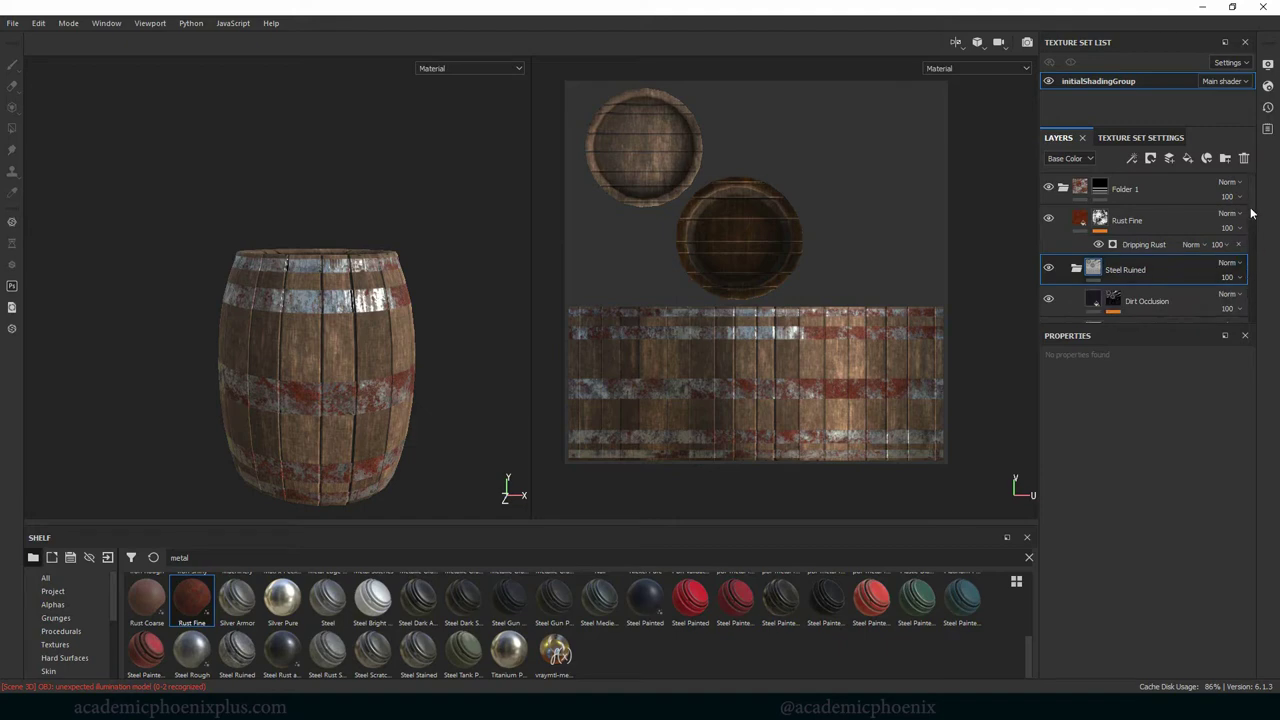
{"action": "scroll", "coordinate": [1249, 214], "scroll_direction": "down", "scroll_amount": 2}
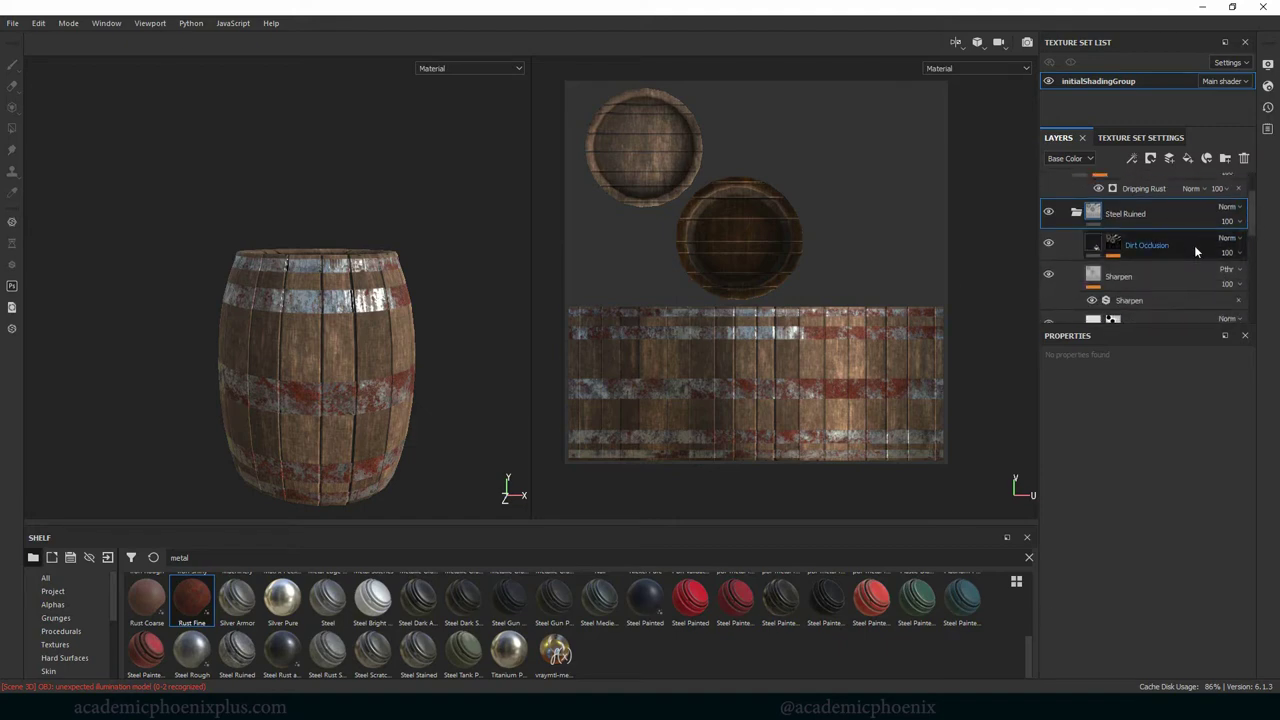
{"action": "left_click", "coordinate": [1195, 251]}
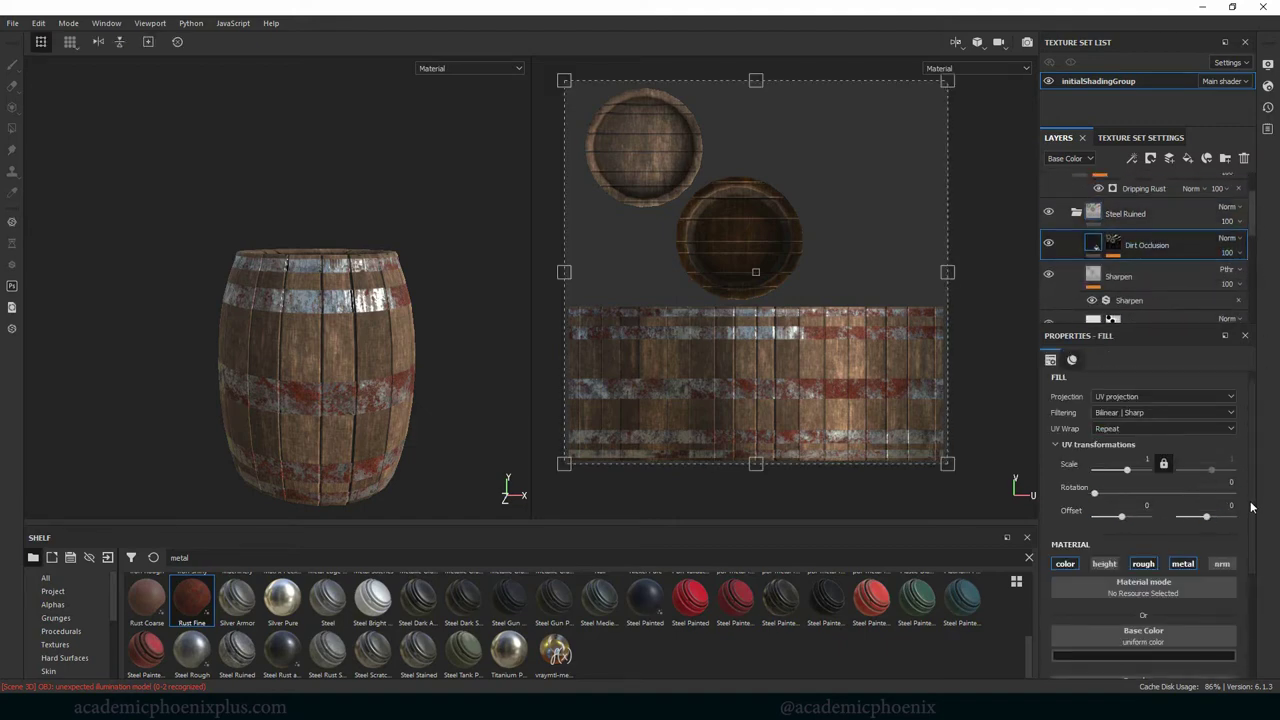
{"action": "scroll", "coordinate": [1250, 508], "scroll_direction": "down", "scroll_amount": 5}
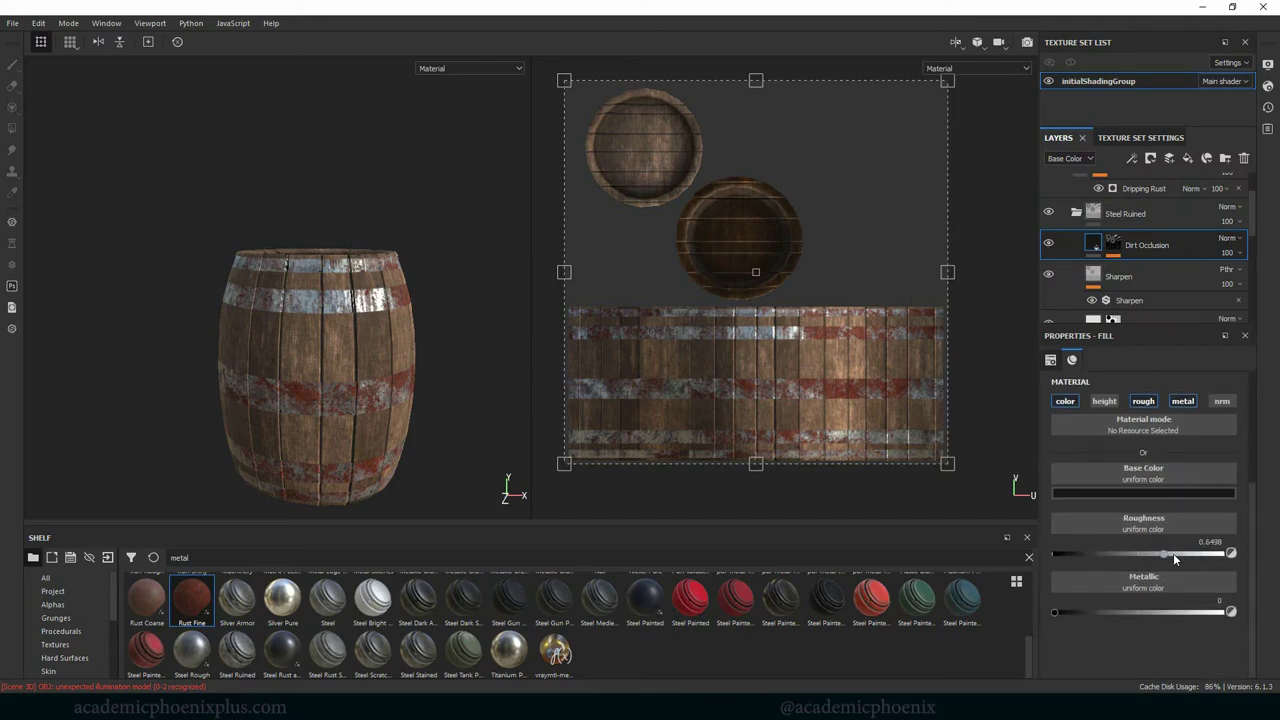
{"action": "left_click_drag", "start_coordinate": [1178, 556], "coordinate": [1174, 556]}
{"action": "left_click_drag", "start_coordinate": [1060, 610], "coordinate": [1082, 610]}
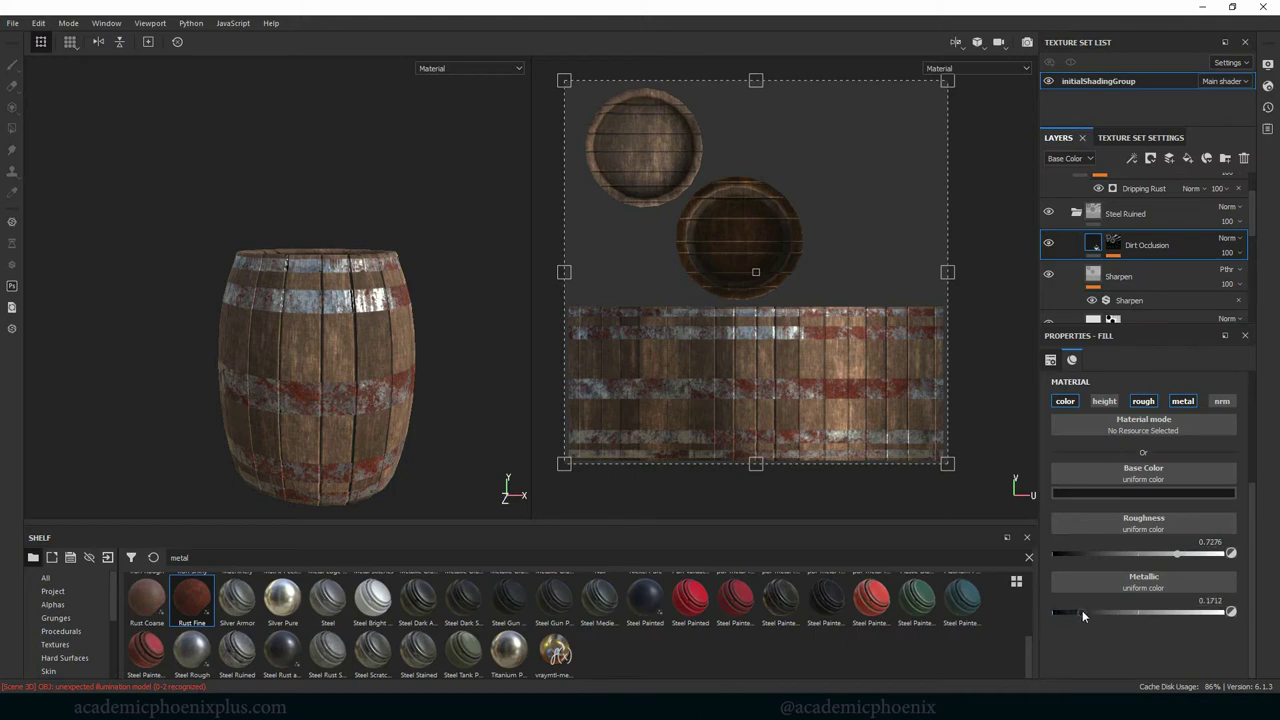
Step: Set the Roughness of the Edge Highlight layer in the Steel Ruined folder to 0.5564
{"action": "left_click", "coordinate": [1165, 282]}
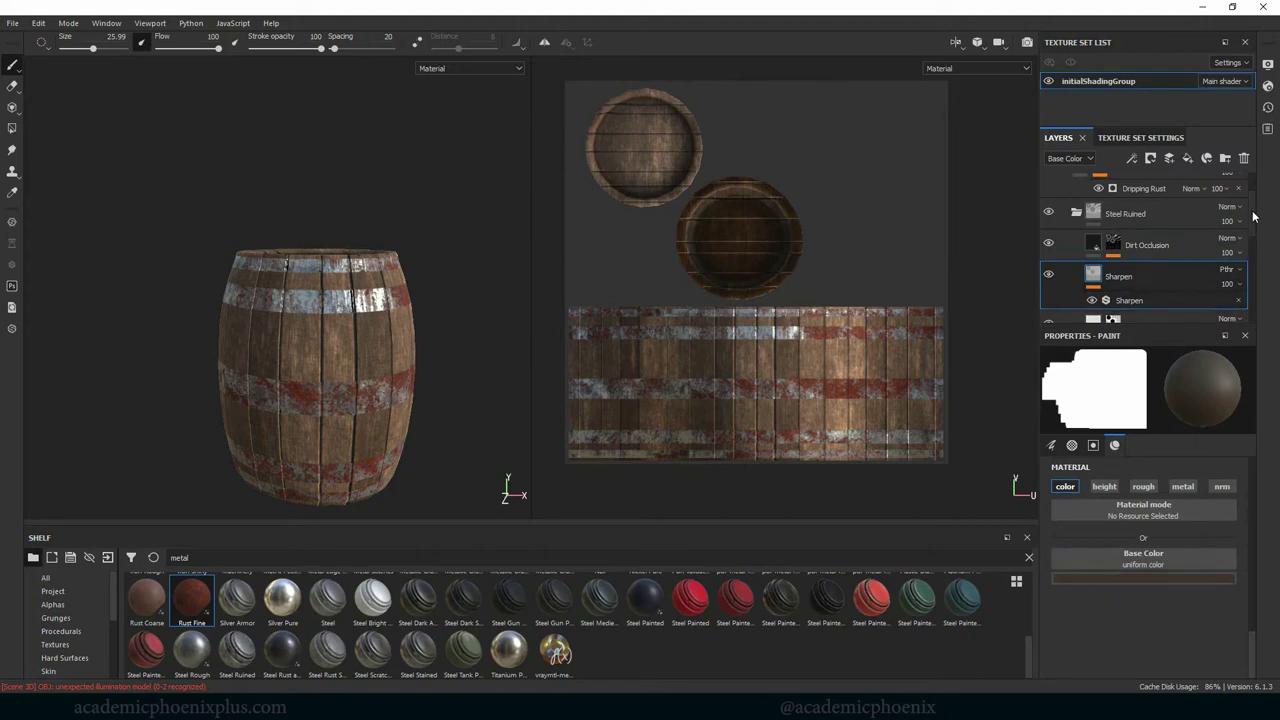
{"action": "scroll", "coordinate": [1175, 290], "scroll_direction": "down", "scroll_amount": 1}
{"action": "left_click", "coordinate": [1166, 297]}
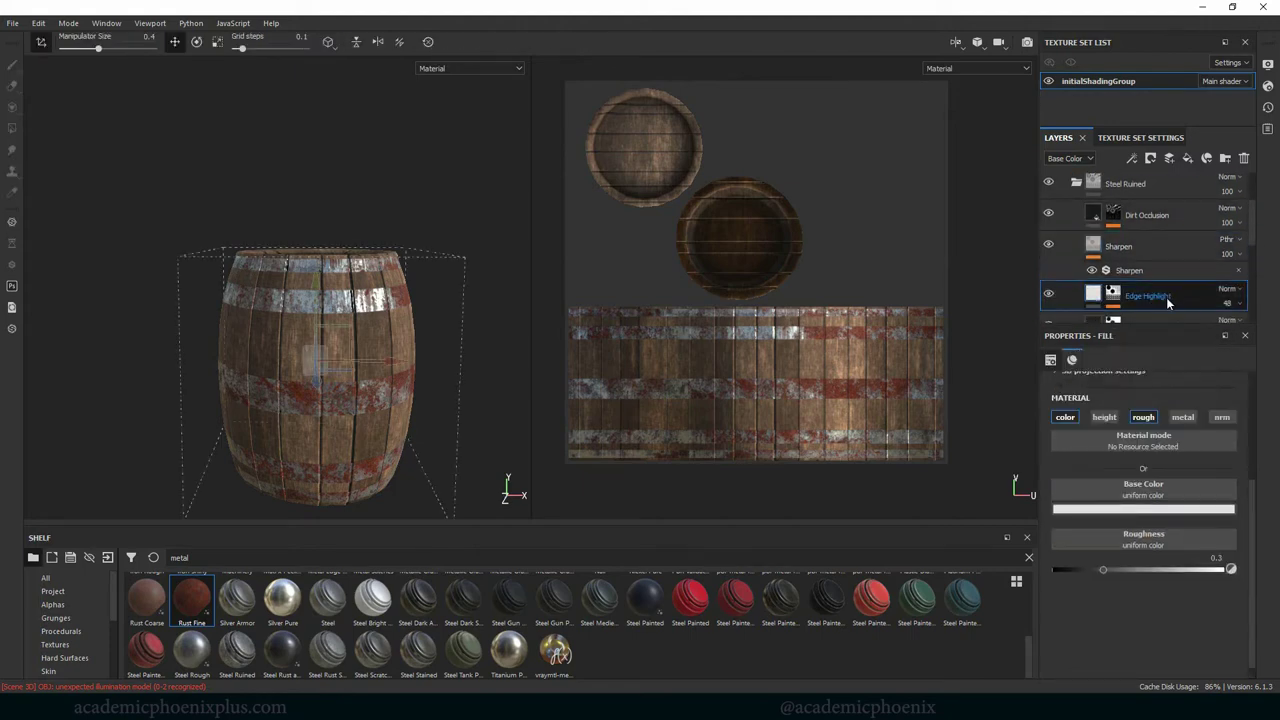
{"action": "mouse_move", "coordinate": [1105, 570]}
{"action": "left_mouse_down"}
{"action": "mouse_move", "coordinate": [1126, 576]}
{"action": "mouse_move", "coordinate": [1085, 578]}
{"action": "mouse_move", "coordinate": [1184, 580]}
{"action": "mouse_move", "coordinate": [1129, 575]}
{"action": "mouse_move", "coordinate": [1172, 576]}
{"action": "mouse_move", "coordinate": [1158, 578]}
{"action": "left_mouse_up"}
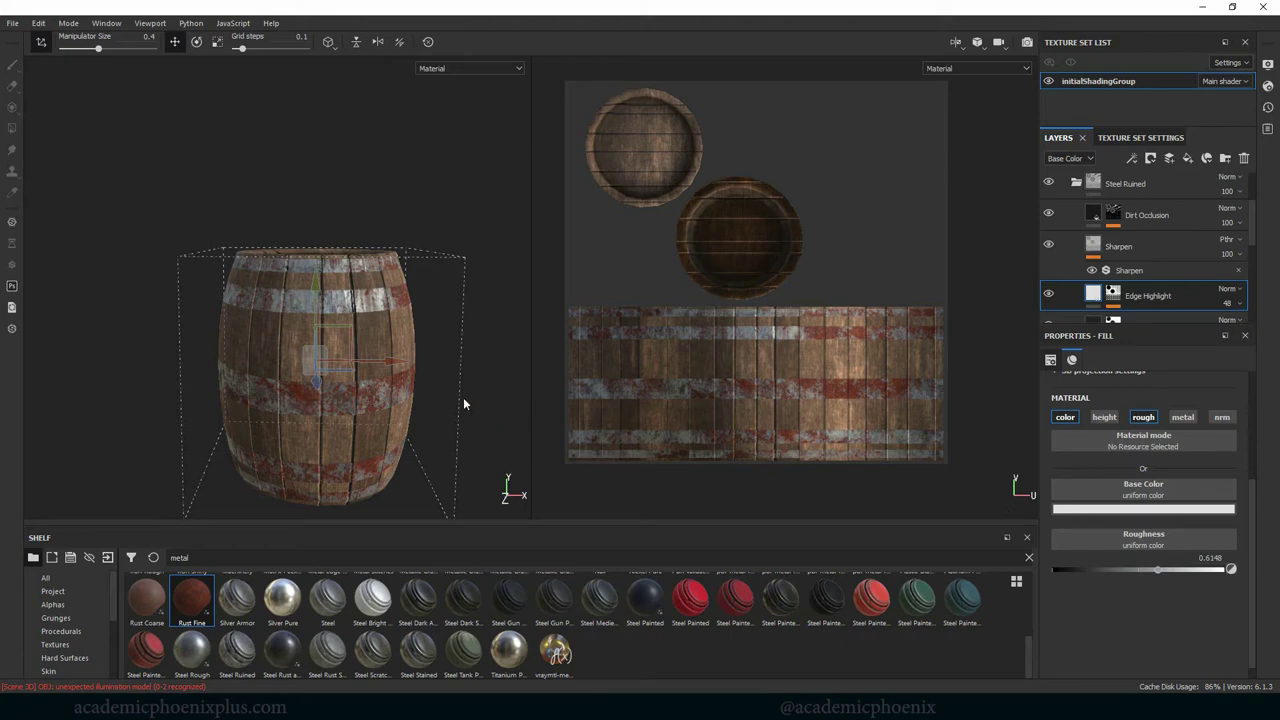
{"action": "left_click_drag", "start_coordinate": [463, 403], "coordinate": [528, 398], "text": "alt"}
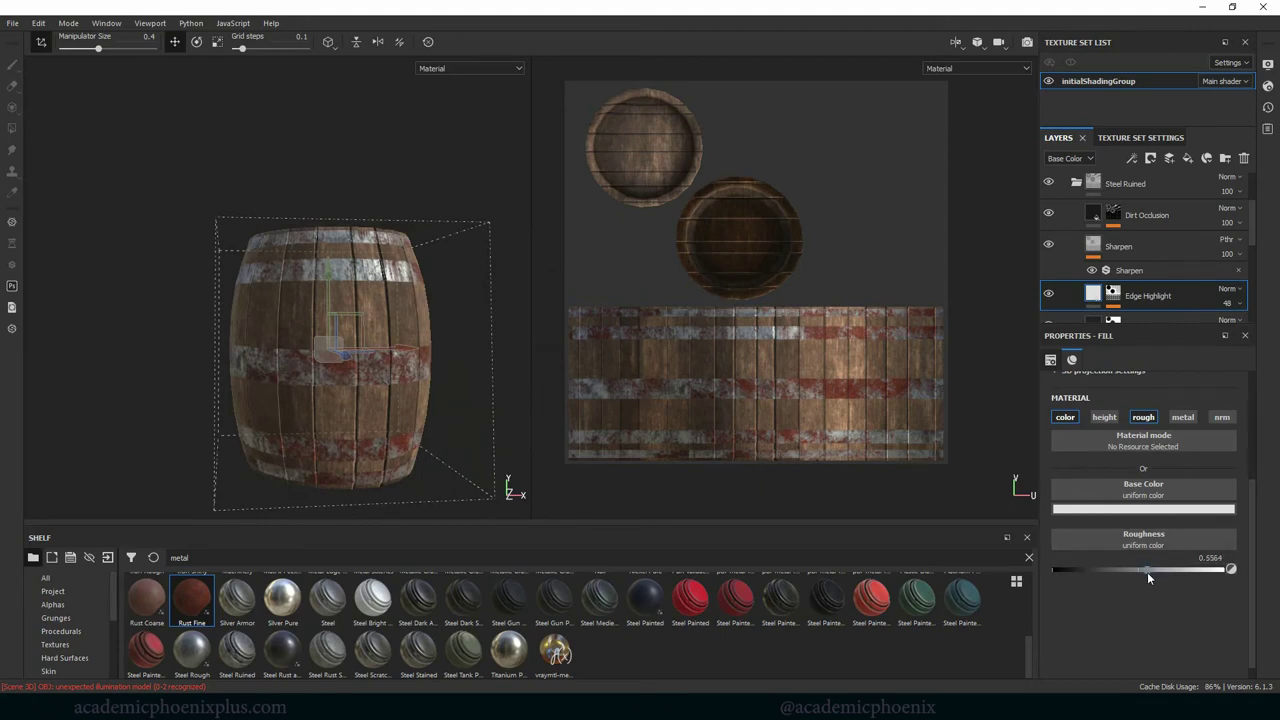
{"action": "left_click_drag", "start_coordinate": [430, 298], "coordinate": [418, 323], "text": "alt"}
{"action": "key", "text": "ctrl+z"}
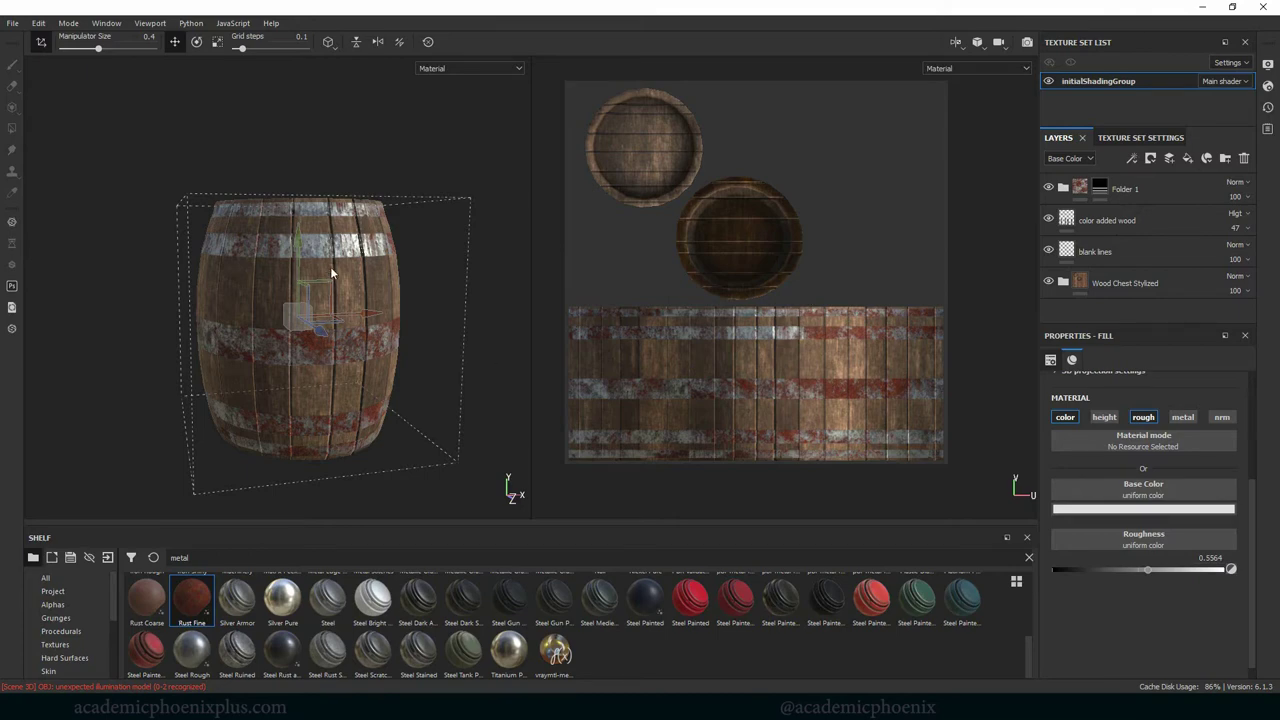
Step: Try the Multiply, Overlay and Screen blend modes on the Rust Fine layer and restore Normal
{"action": "left_click", "coordinate": [1173, 199]}
{"action": "left_click", "coordinate": [1063, 187]}
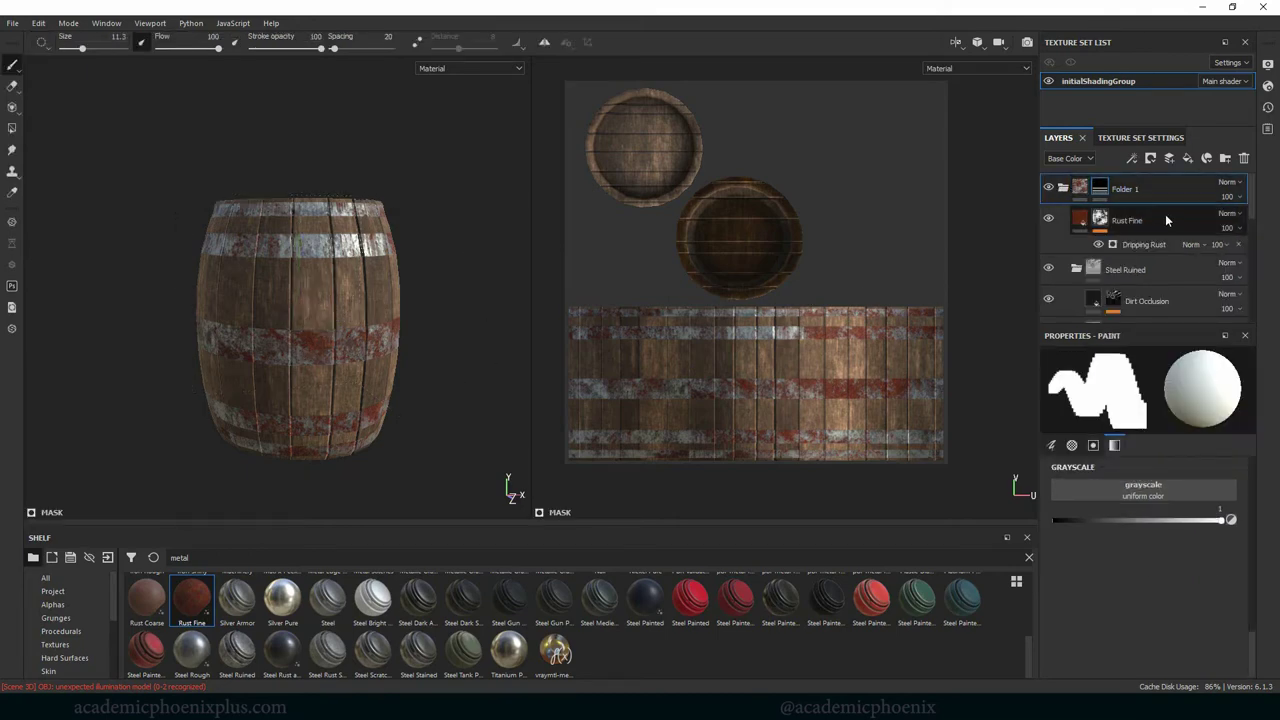
{"action": "left_click", "coordinate": [1168, 218]}
{"action": "left_click", "coordinate": [1227, 213]}
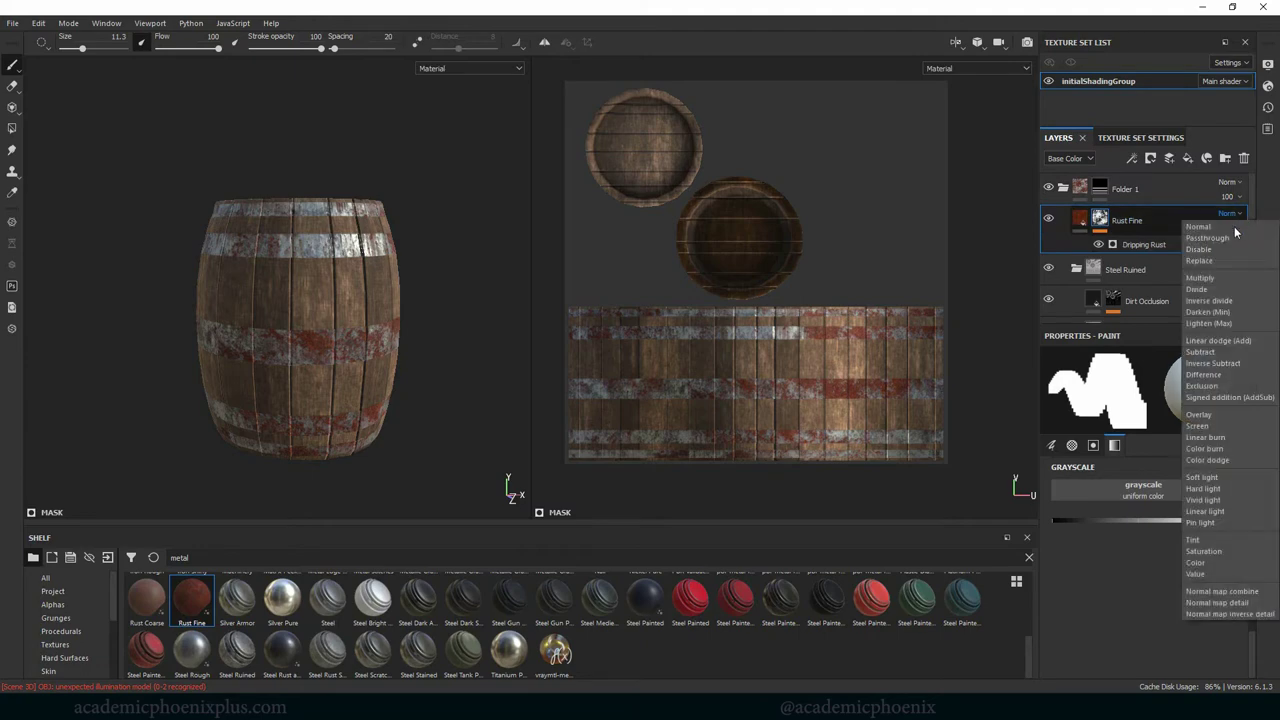
{"action": "left_click", "coordinate": [1229, 279]}
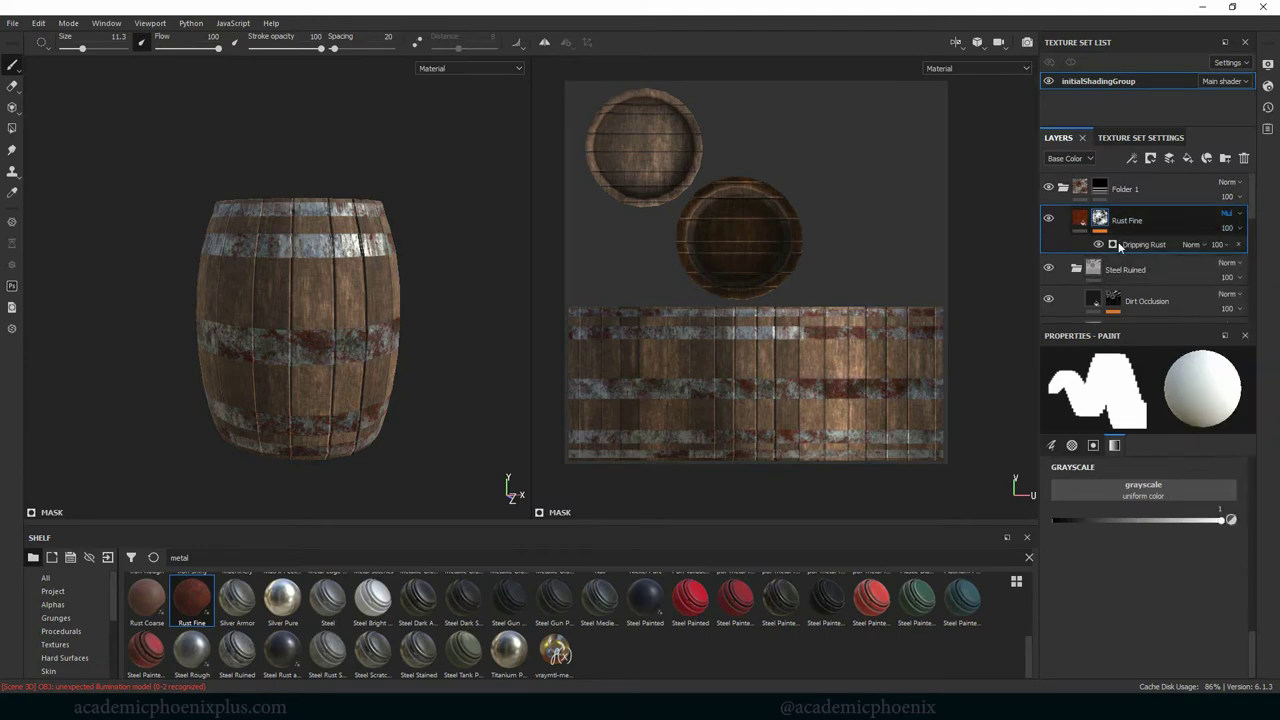
{"action": "left_click", "coordinate": [1227, 213]}
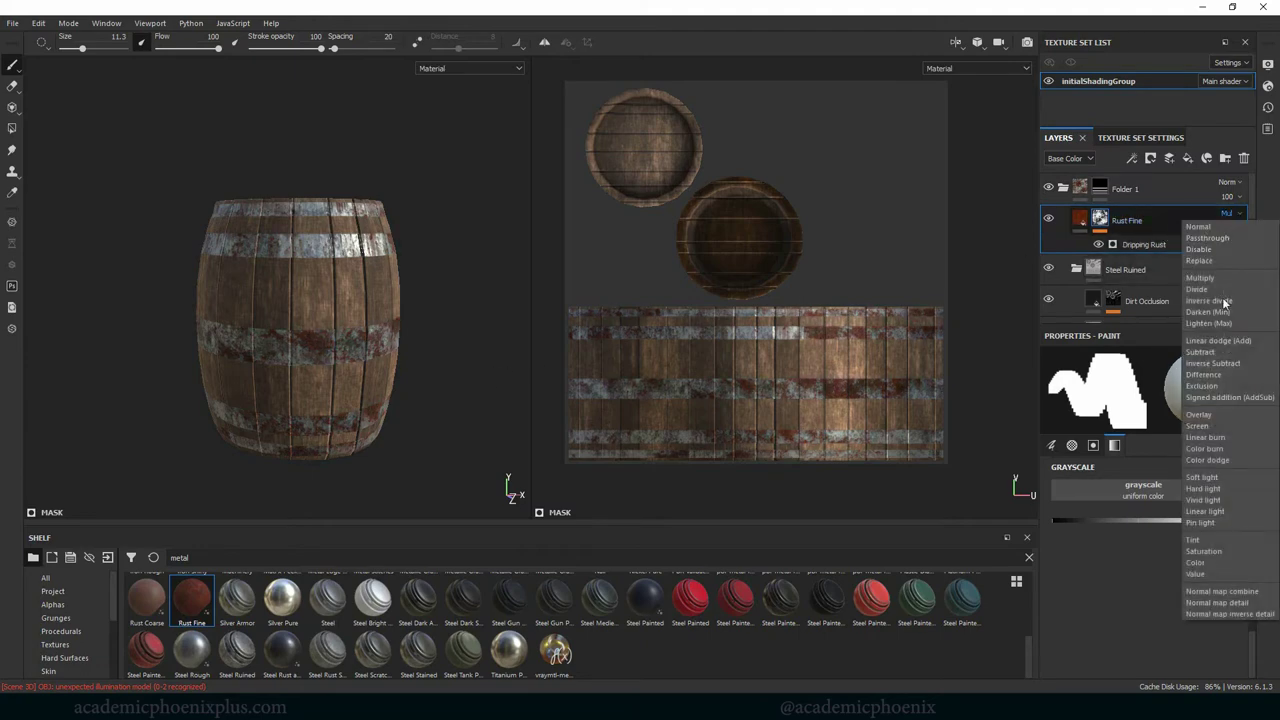
{"action": "left_click", "coordinate": [1234, 415]}
{"action": "left_click_drag", "start_coordinate": [560, 366], "coordinate": [335, 250], "text": "alt"}
{"action": "left_click", "coordinate": [1228, 213]}
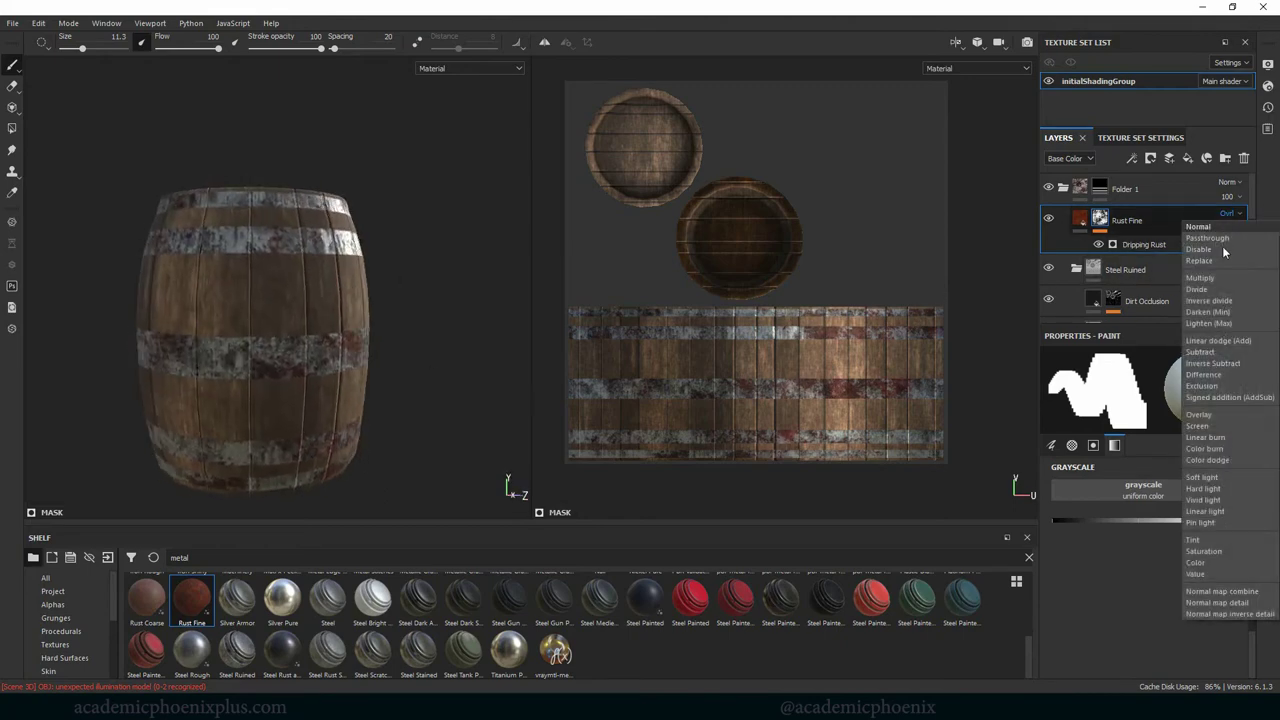
{"action": "left_click", "coordinate": [1221, 425]}
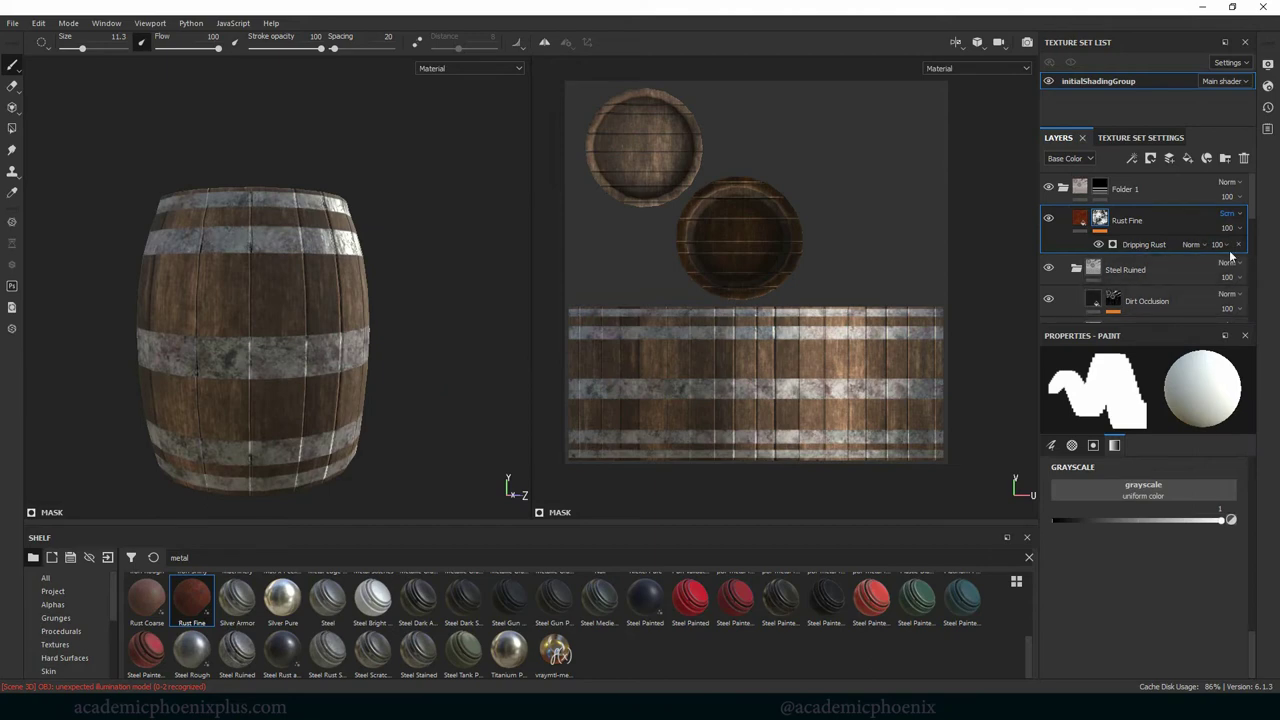
{"action": "left_click", "coordinate": [1243, 216]}
{"action": "left_click", "coordinate": [1198, 226]}
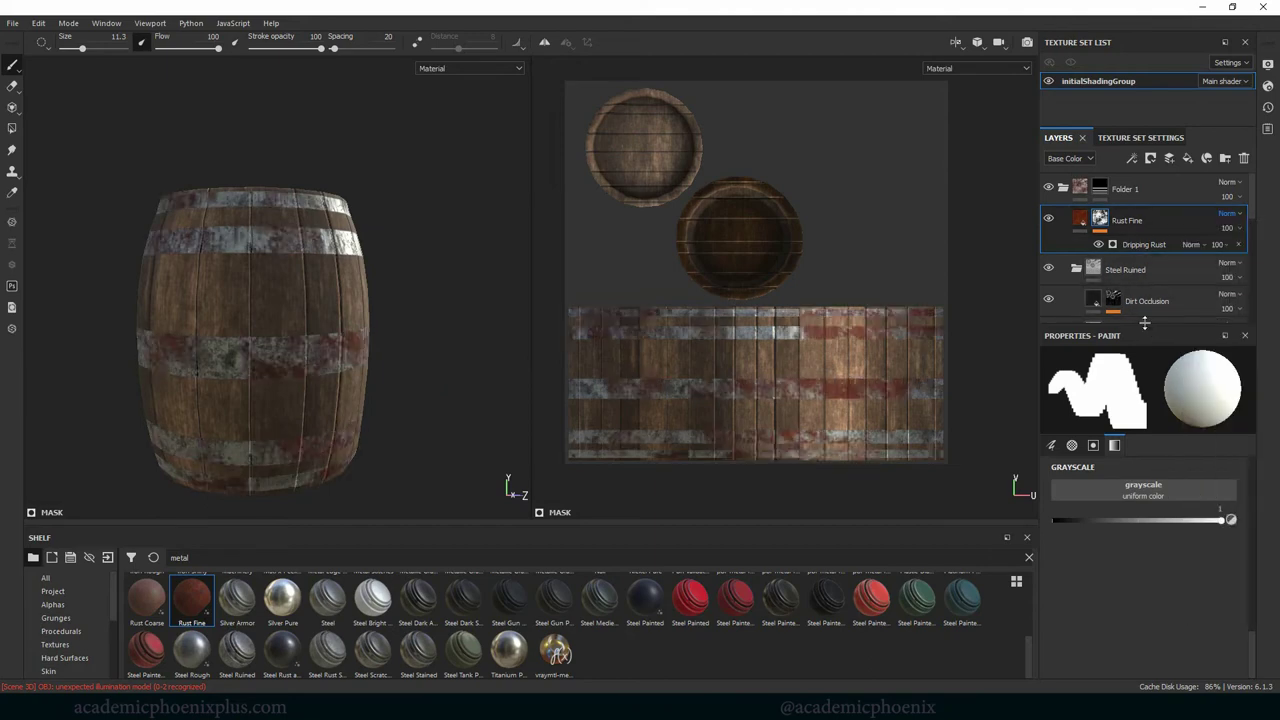
Step: Examine the rusted steel bands around the barrel up close and from a distance
{"action": "left_click", "coordinate": [1150, 190]}
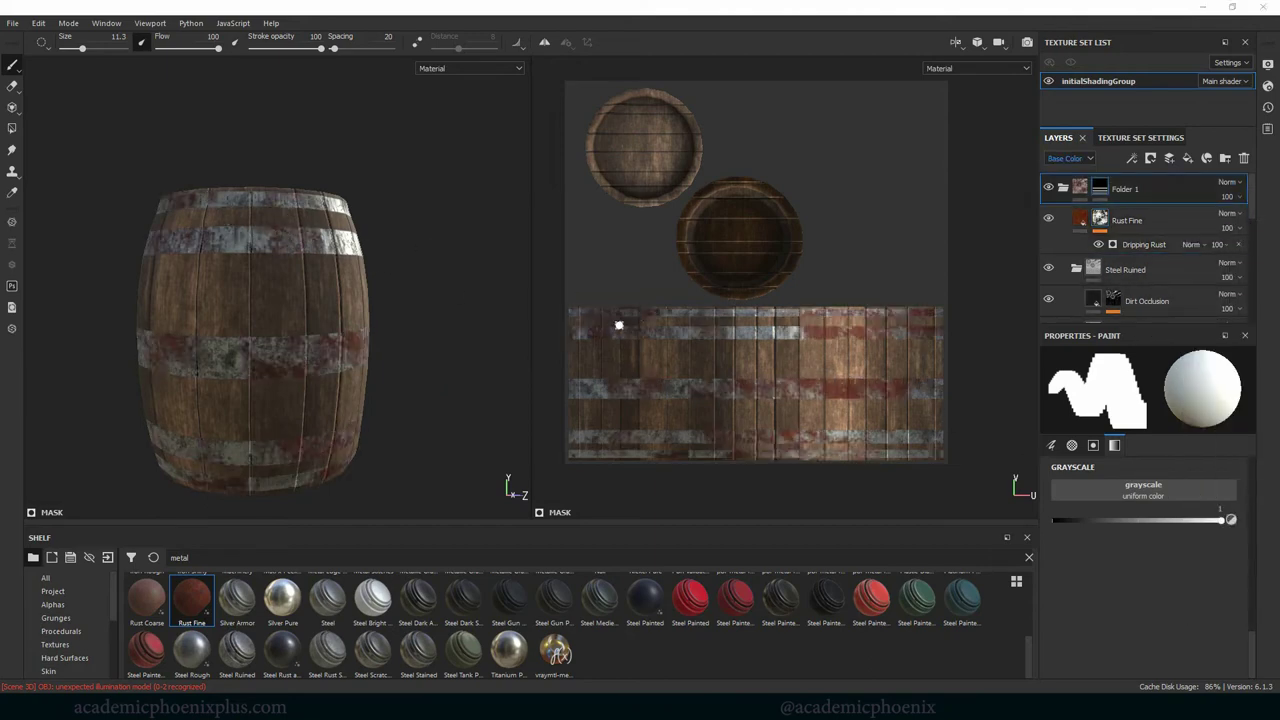
{"action": "left_click_drag", "start_coordinate": [389, 243], "coordinate": [366, 223], "text": "alt"}
{"action": "scroll", "coordinate": [460, 320], "scroll_direction": "up", "scroll_amount": 5}
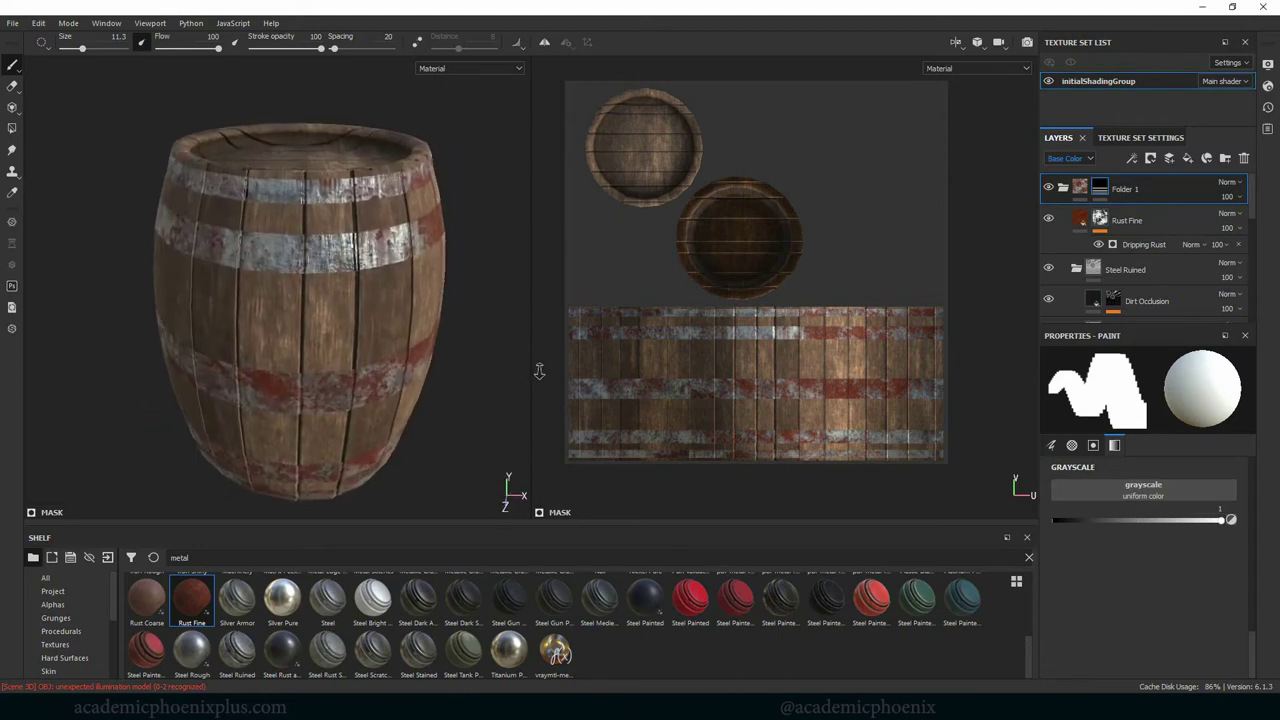
{"action": "scroll", "coordinate": [484, 360], "scroll_direction": "up", "scroll_amount": 2}
{"action": "scroll", "coordinate": [523, 329], "scroll_direction": "down", "scroll_amount": 1}
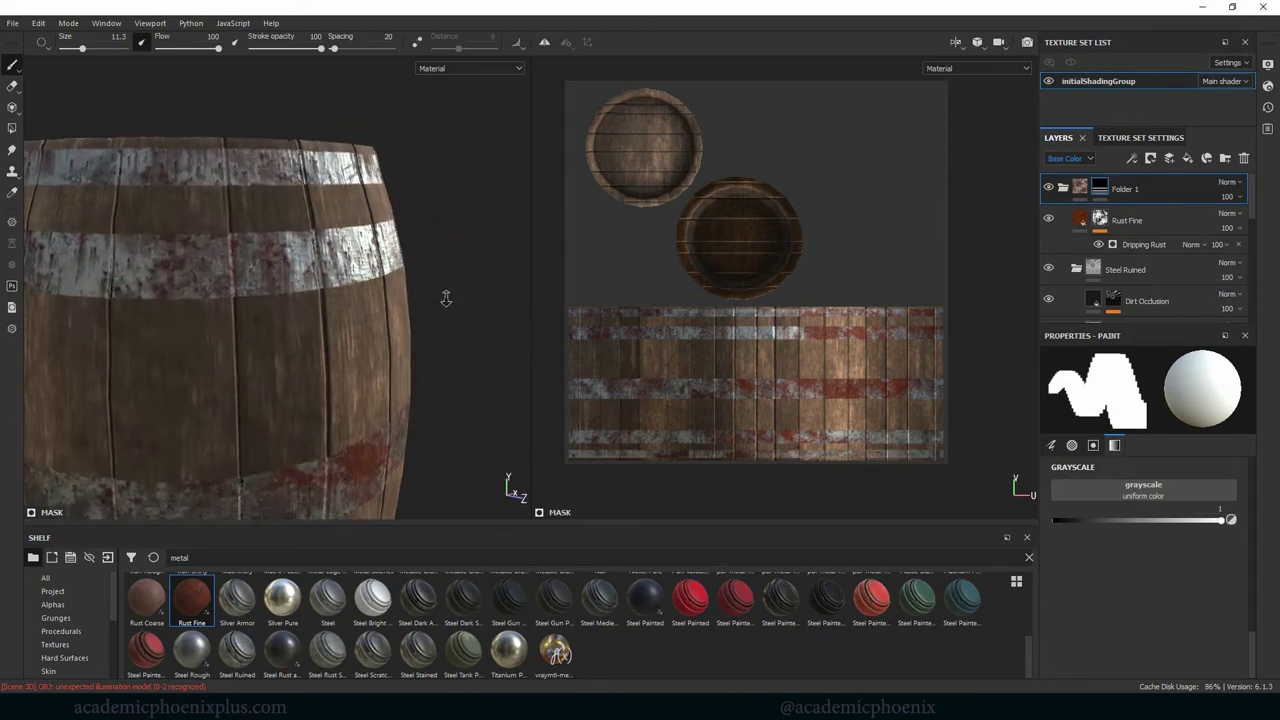
{"action": "scroll", "coordinate": [332, 270], "scroll_direction": "down", "scroll_amount": 3}
{"action": "scroll", "coordinate": [427, 255], "scroll_direction": "down", "scroll_amount": 3}
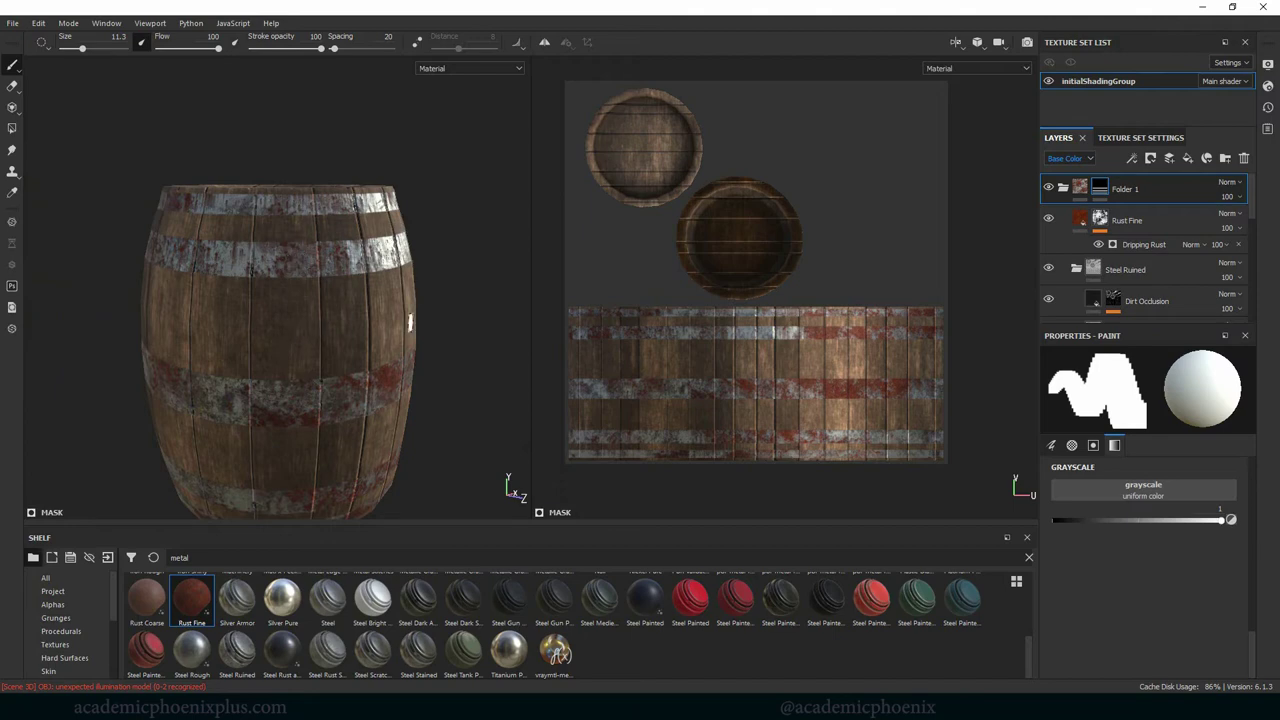
Step: Collapse Folder 1 and set its blend mode for the Height channel to Passthrough
{"action": "left_click", "coordinate": [1063, 188]}
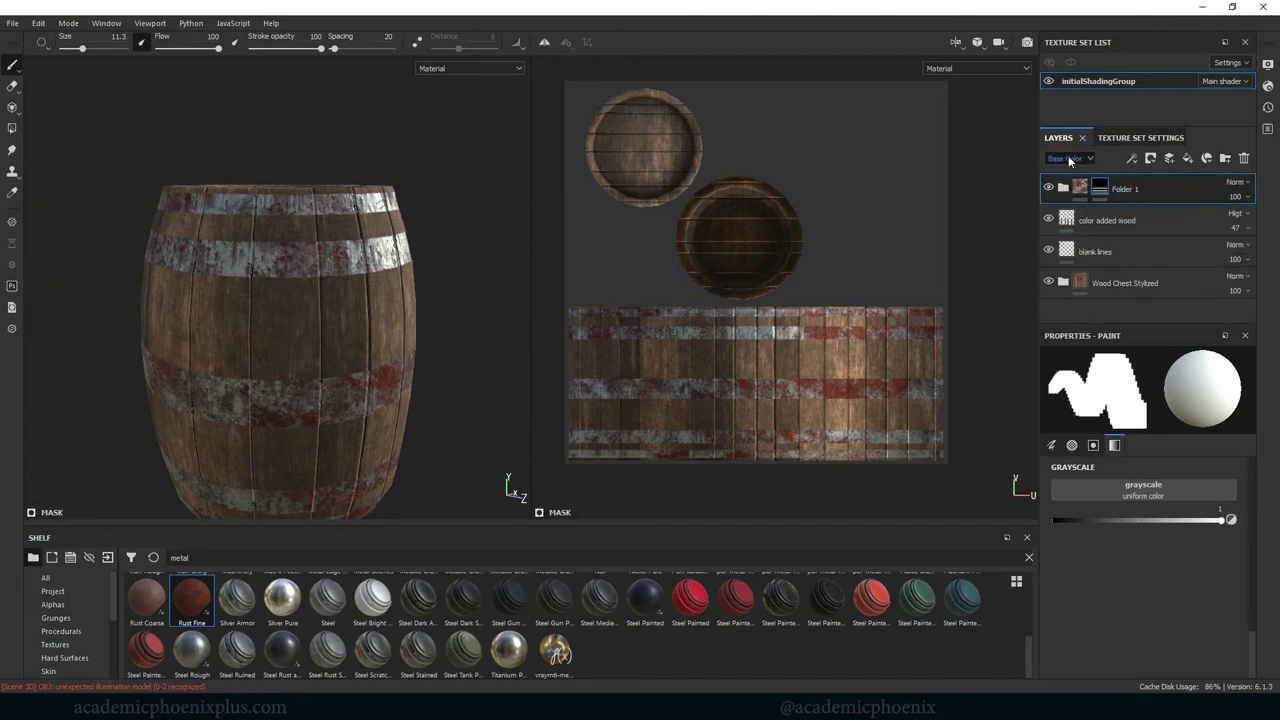
{"action": "left_click", "coordinate": [1070, 158]}
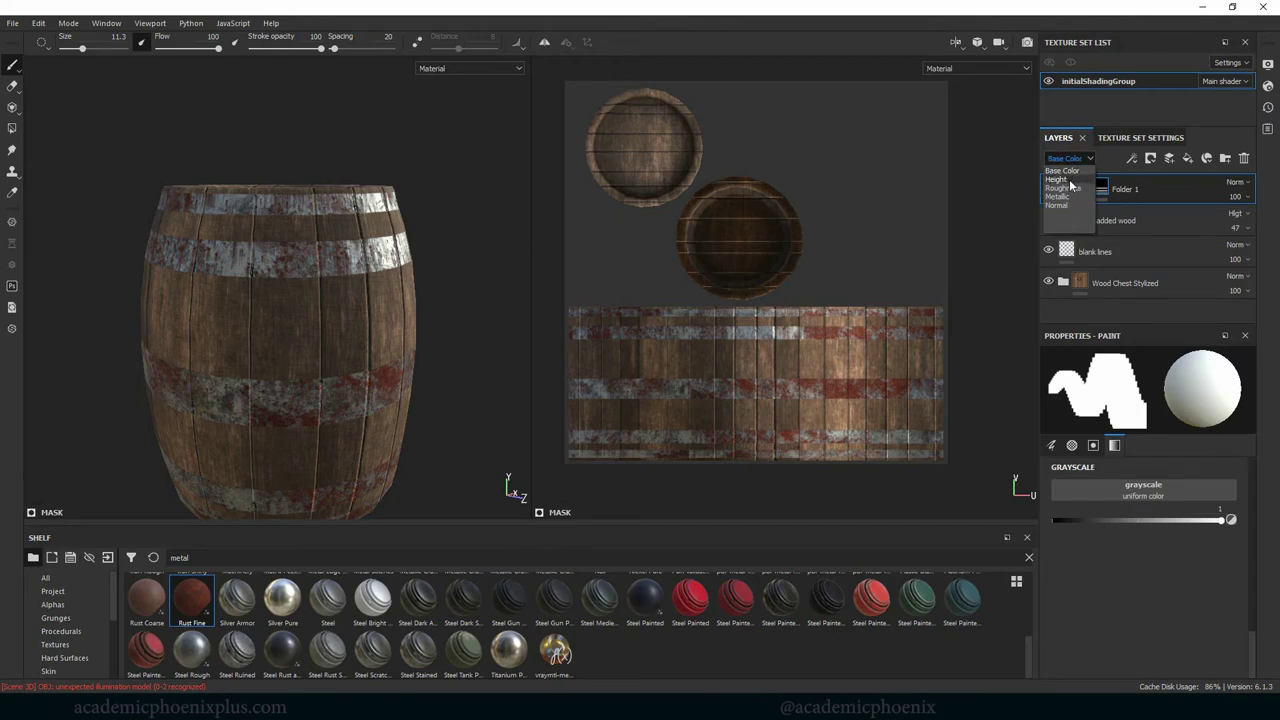
{"action": "left_click", "coordinate": [1068, 180]}
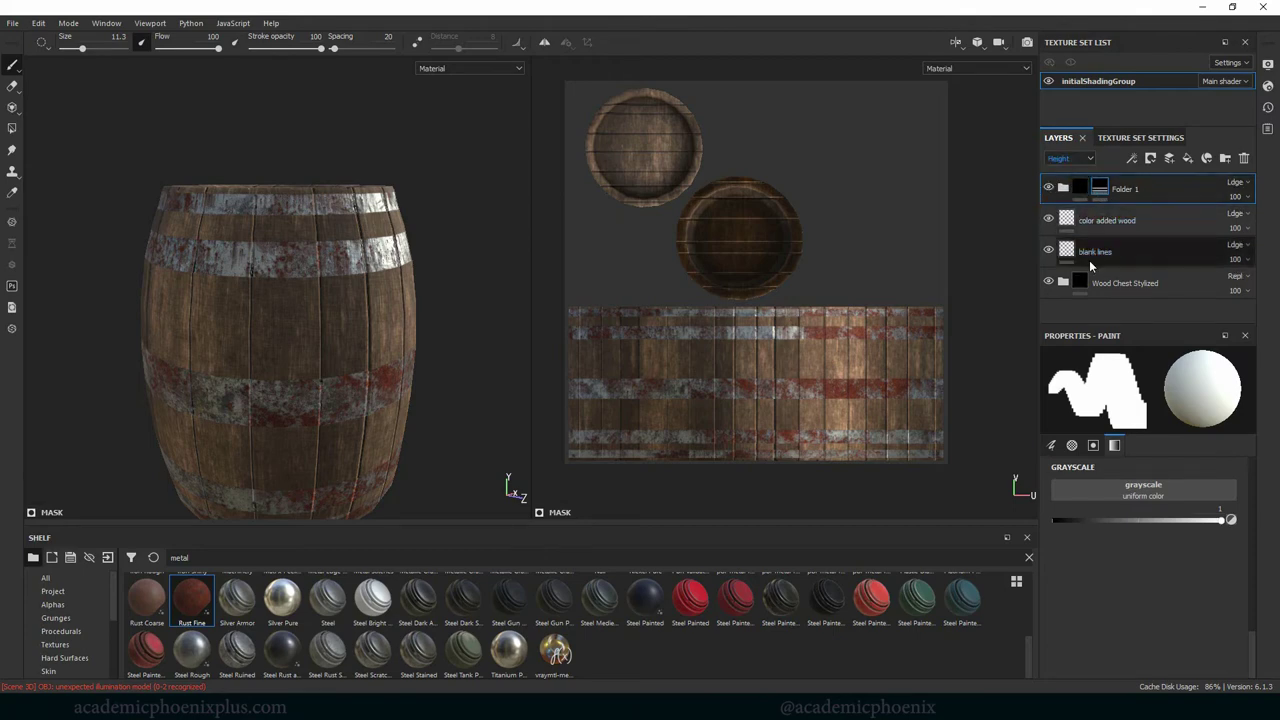
{"action": "left_click", "coordinate": [1236, 183]}
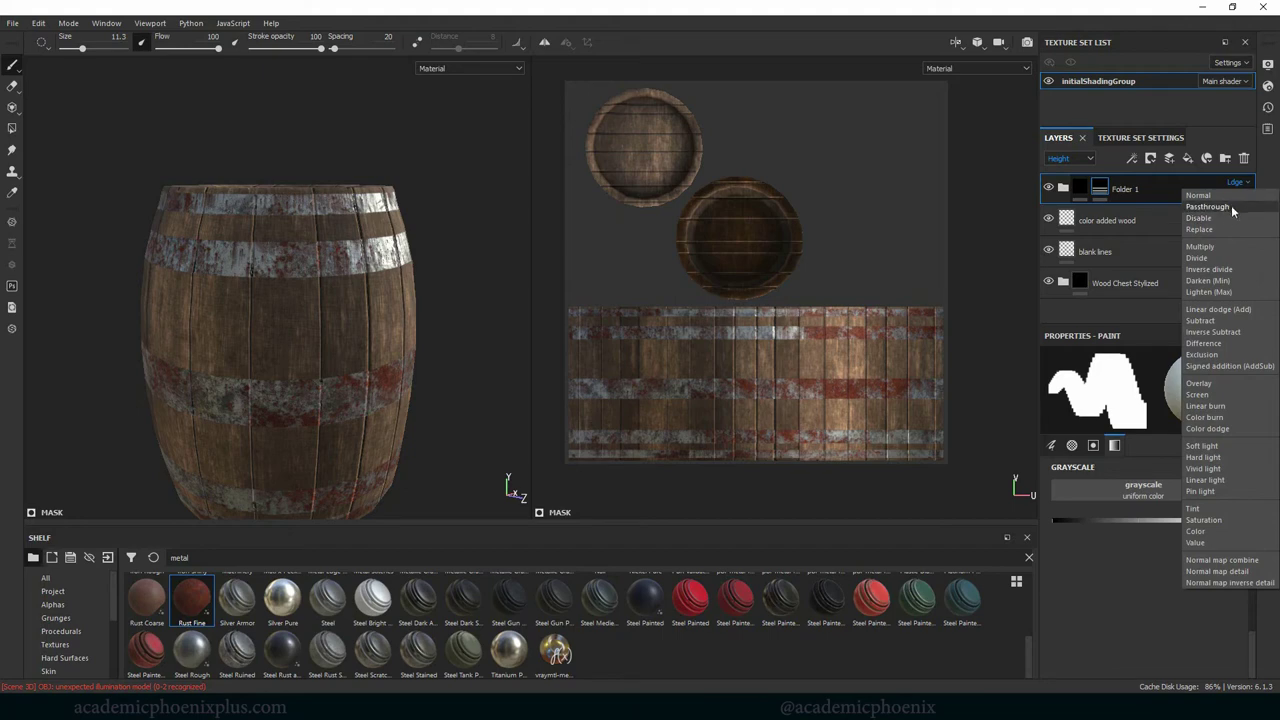
{"action": "left_click", "coordinate": [1231, 205]}
{"action": "mouse_move", "coordinate": [410, 316]}
{"action": "left_mouse_down", "text": "alt"}
{"action": "mouse_move", "coordinate": [477, 291]}
{"action": "mouse_move", "coordinate": [351, 289]}
{"action": "mouse_move", "coordinate": [508, 277]}
{"action": "mouse_move", "coordinate": [464, 278]}
{"action": "mouse_move", "coordinate": [421, 340]}
{"action": "mouse_move", "coordinate": [442, 293]}
{"action": "left_mouse_up", "text": "alt"}
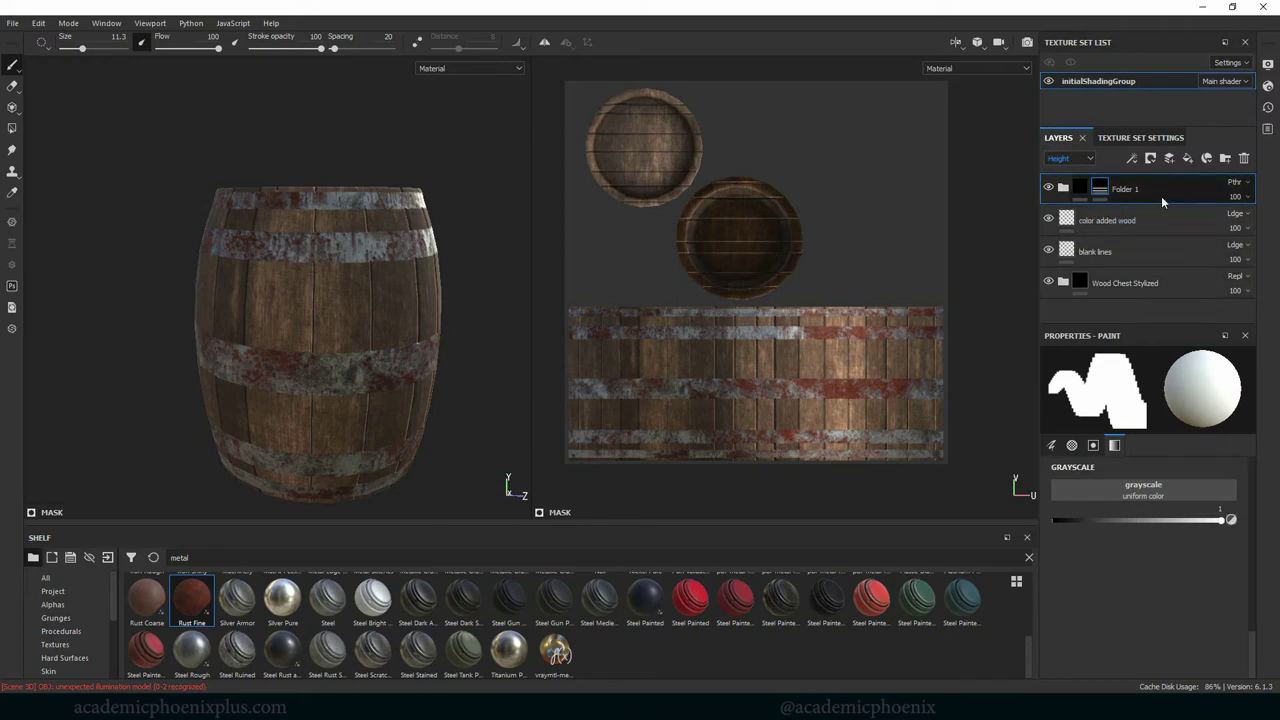
Step: Add a fill layer above Folder 1 with Height set to 1, and switch the layer stack to the Base Color channel
{"action": "left_click", "coordinate": [1188, 158]}
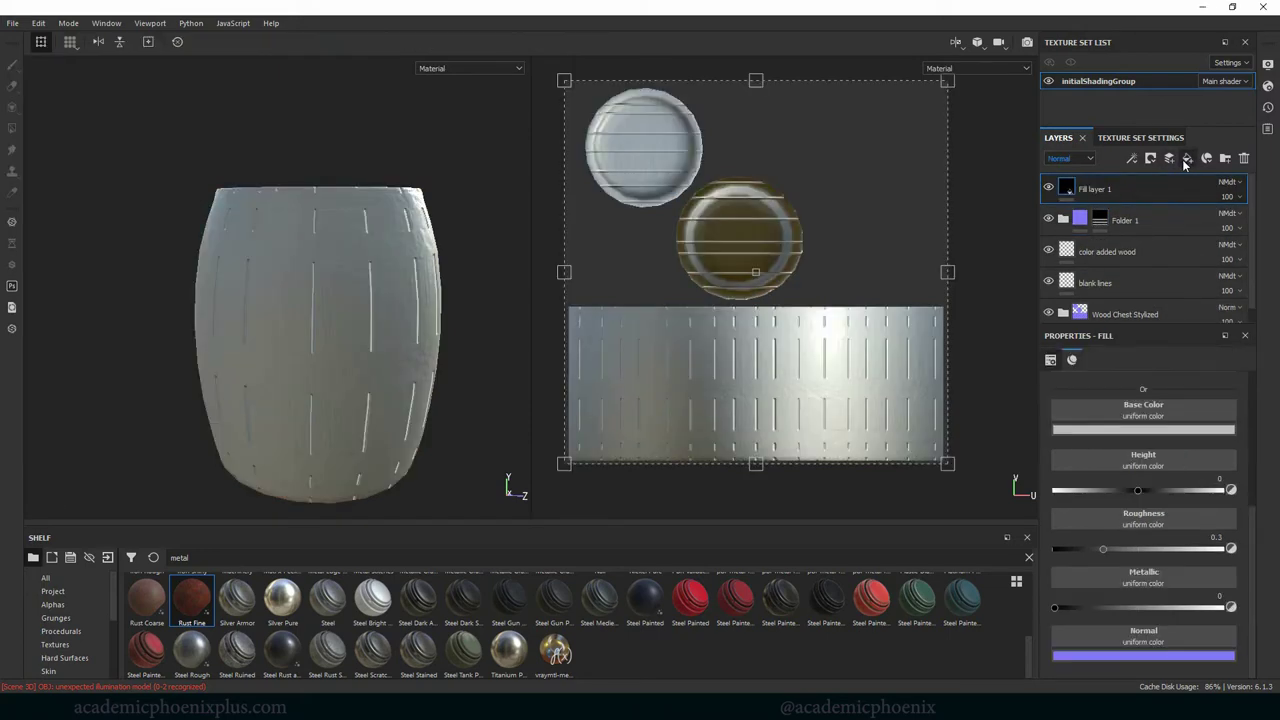
{"action": "left_click_drag", "start_coordinate": [1140, 491], "coordinate": [1174, 485]}
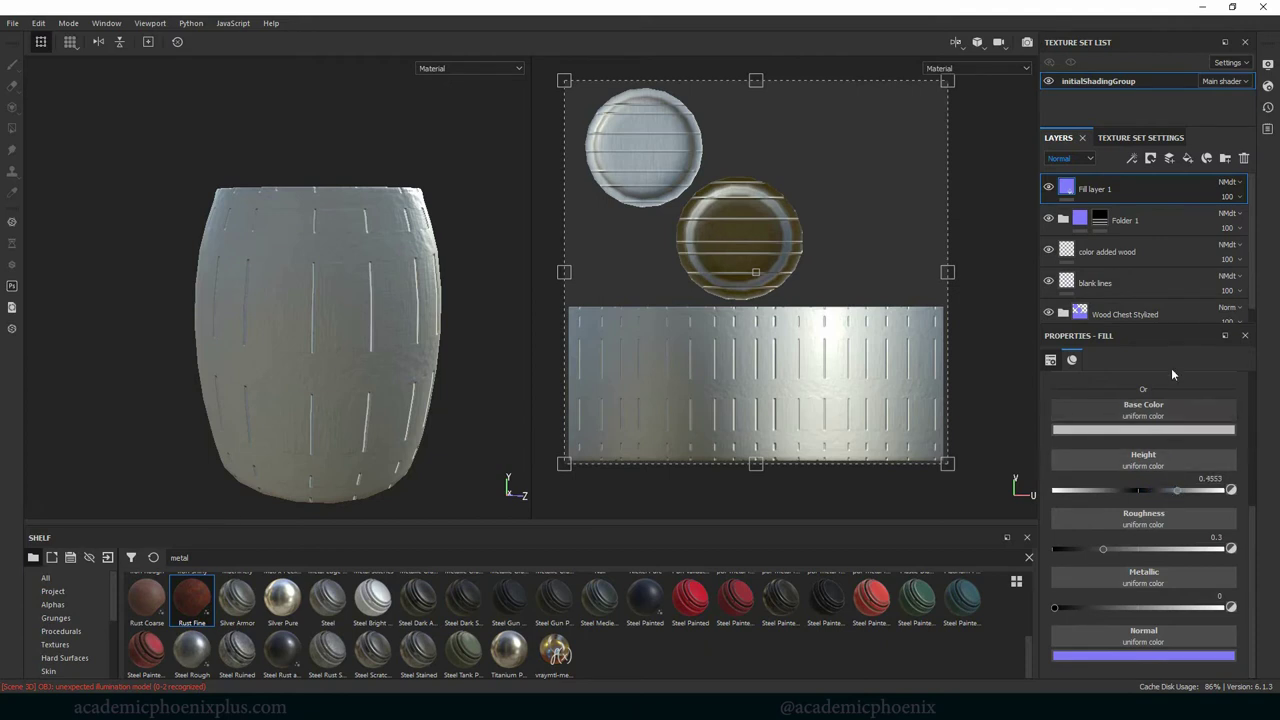
{"action": "left_click", "coordinate": [1090, 156]}
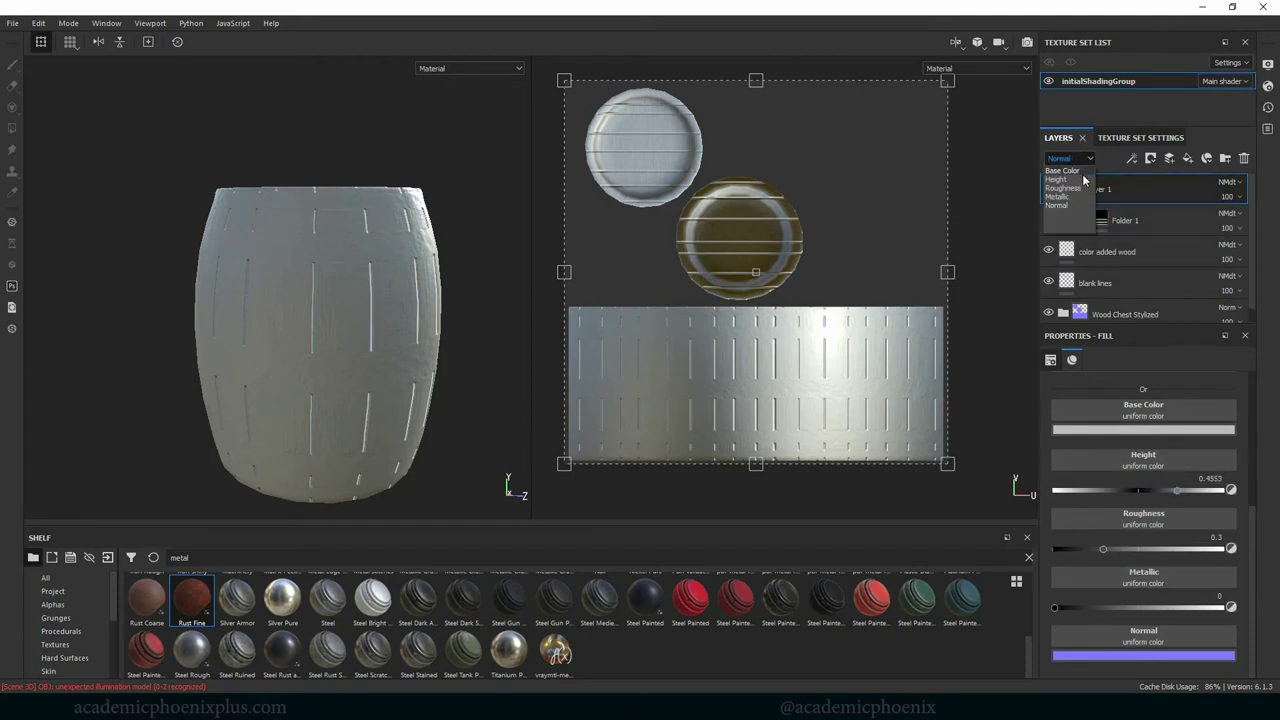
{"action": "left_click", "coordinate": [1060, 174]}
{"action": "left_click", "coordinate": [1088, 158]}
{"action": "left_click", "coordinate": [1068, 170]}
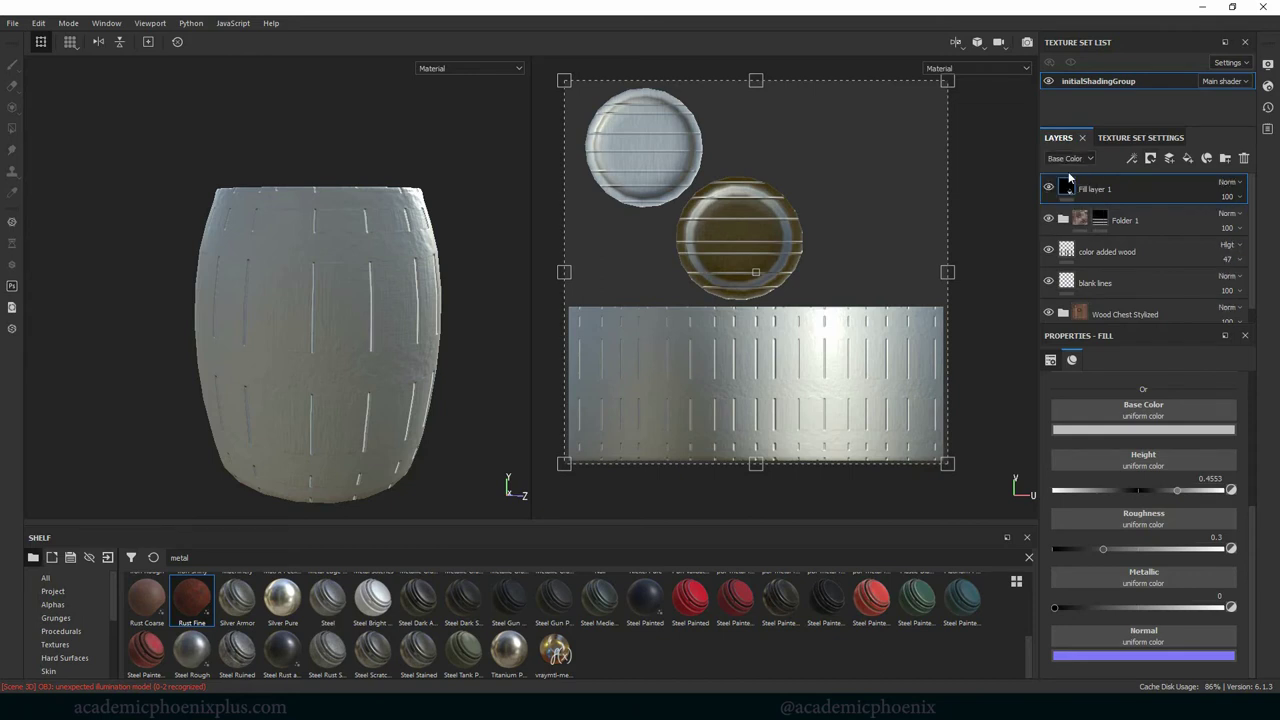
{"action": "left_click_drag", "start_coordinate": [1183, 489], "coordinate": [1230, 491]}
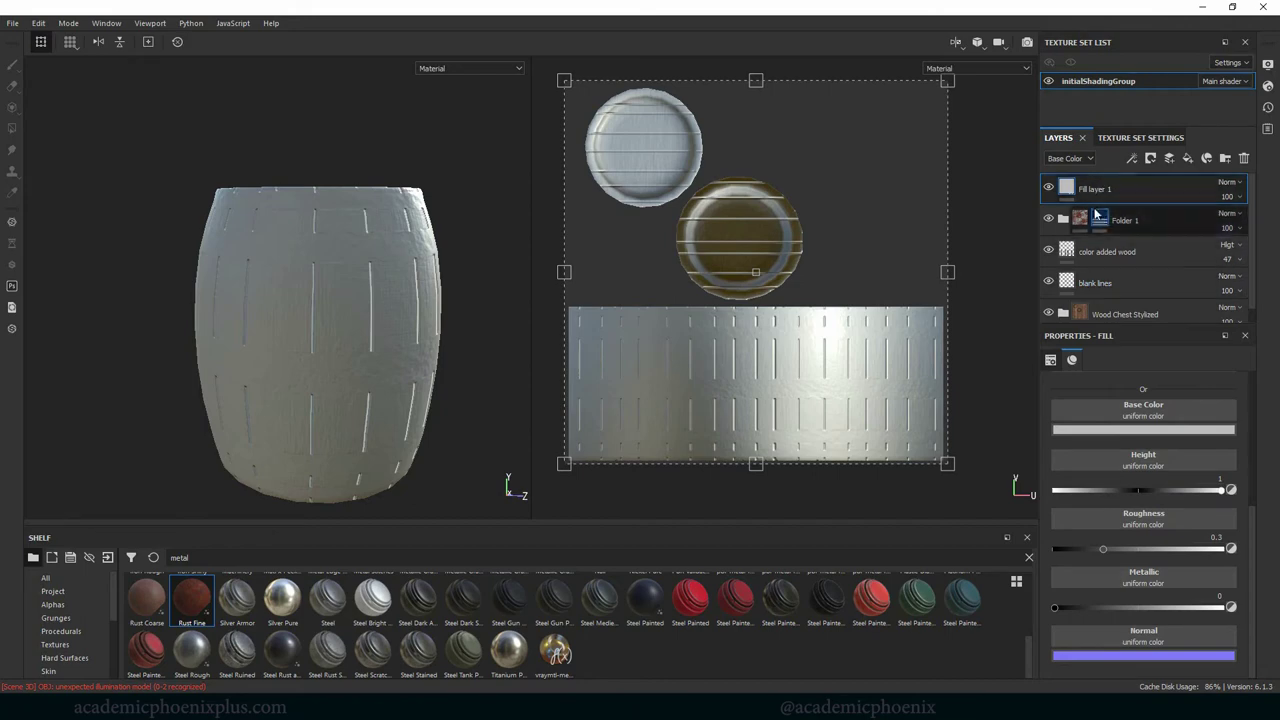
Step: Add a black mask to Fill layer 1 and paste a copy of Folder 1's mask into it
{"action": "right_click", "coordinate": [1067, 194]}
{"action": "left_click", "coordinate": [1096, 212]}
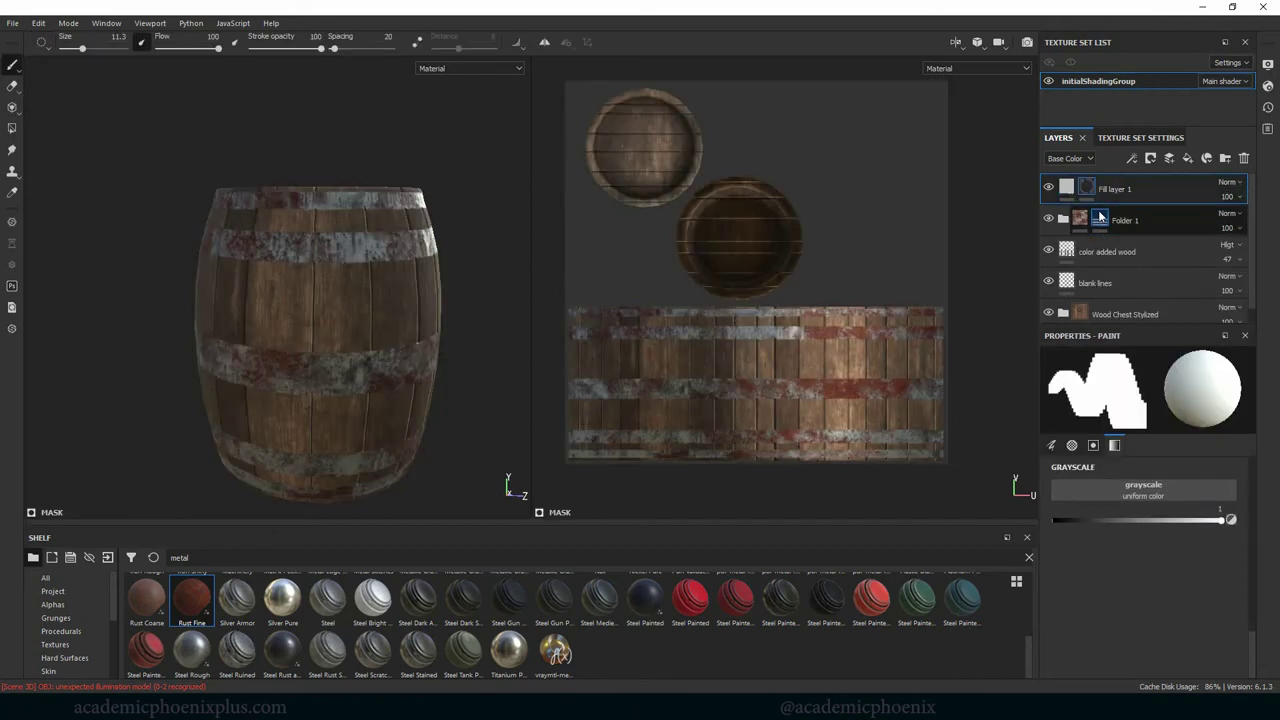
{"action": "right_click", "coordinate": [1098, 223]}
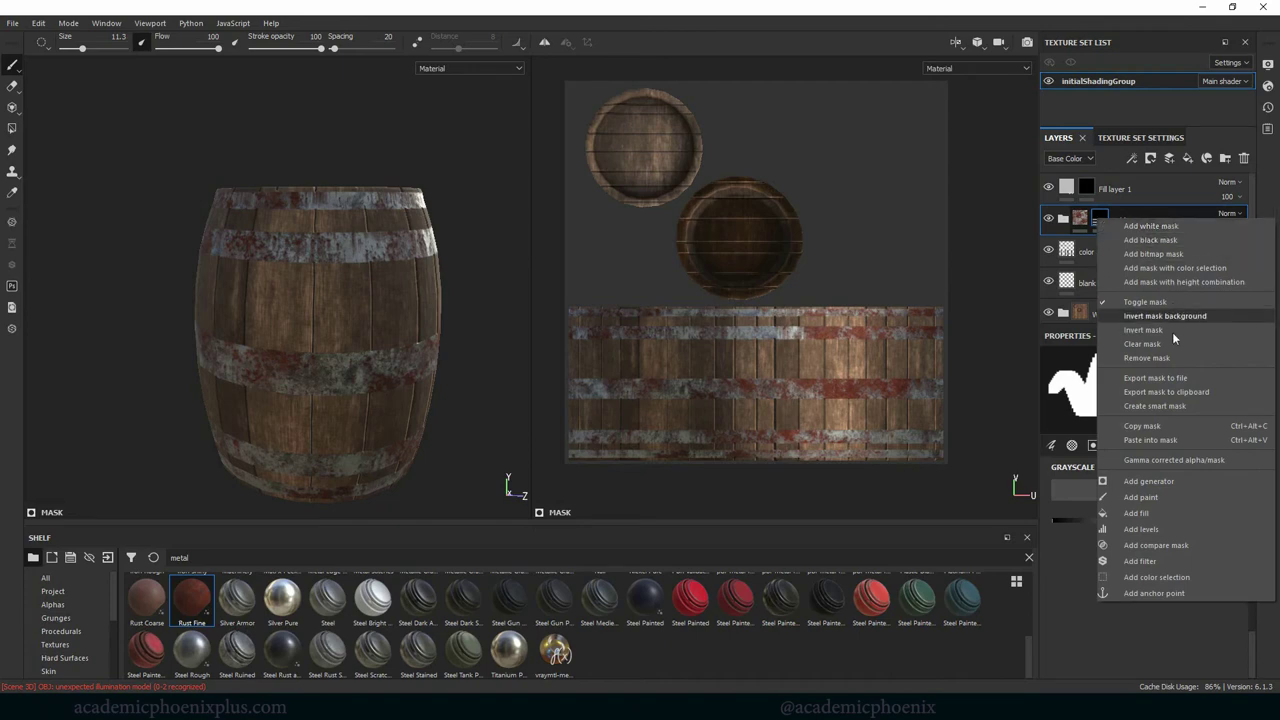
{"action": "left_click", "coordinate": [1158, 425]}
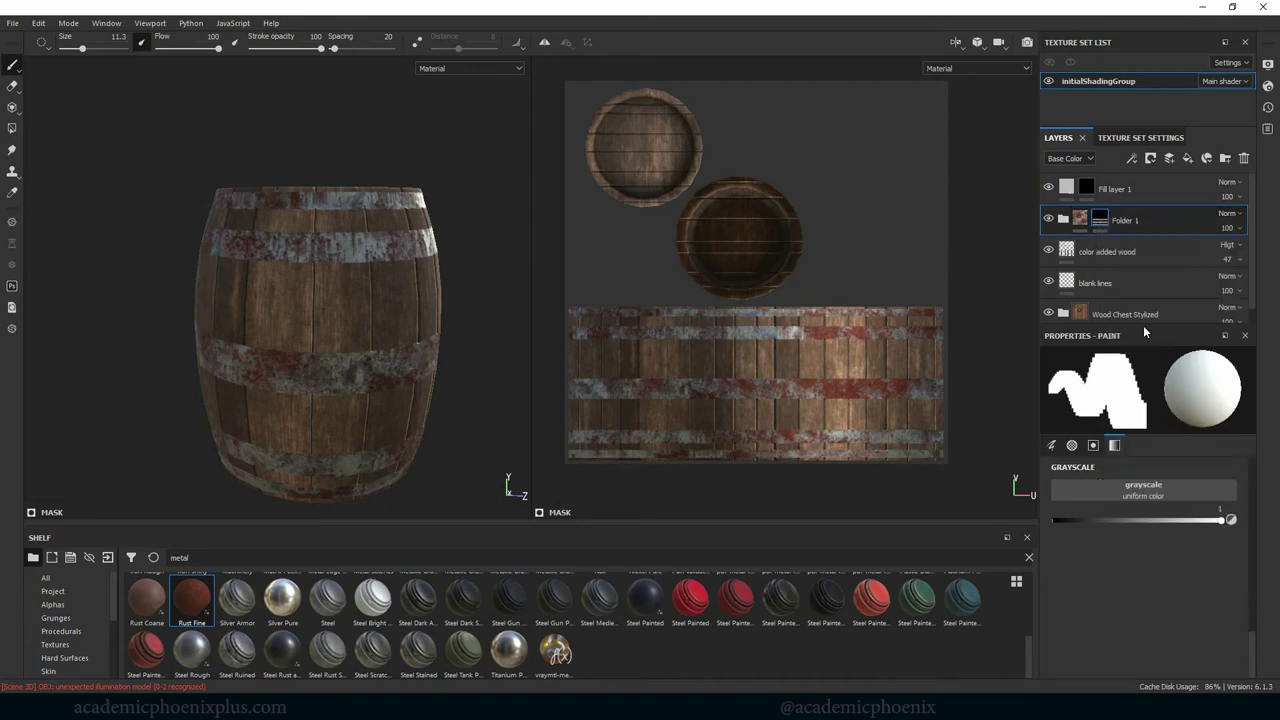
{"action": "left_click", "coordinate": [1089, 190]}
{"action": "right_click", "coordinate": [1089, 192]}
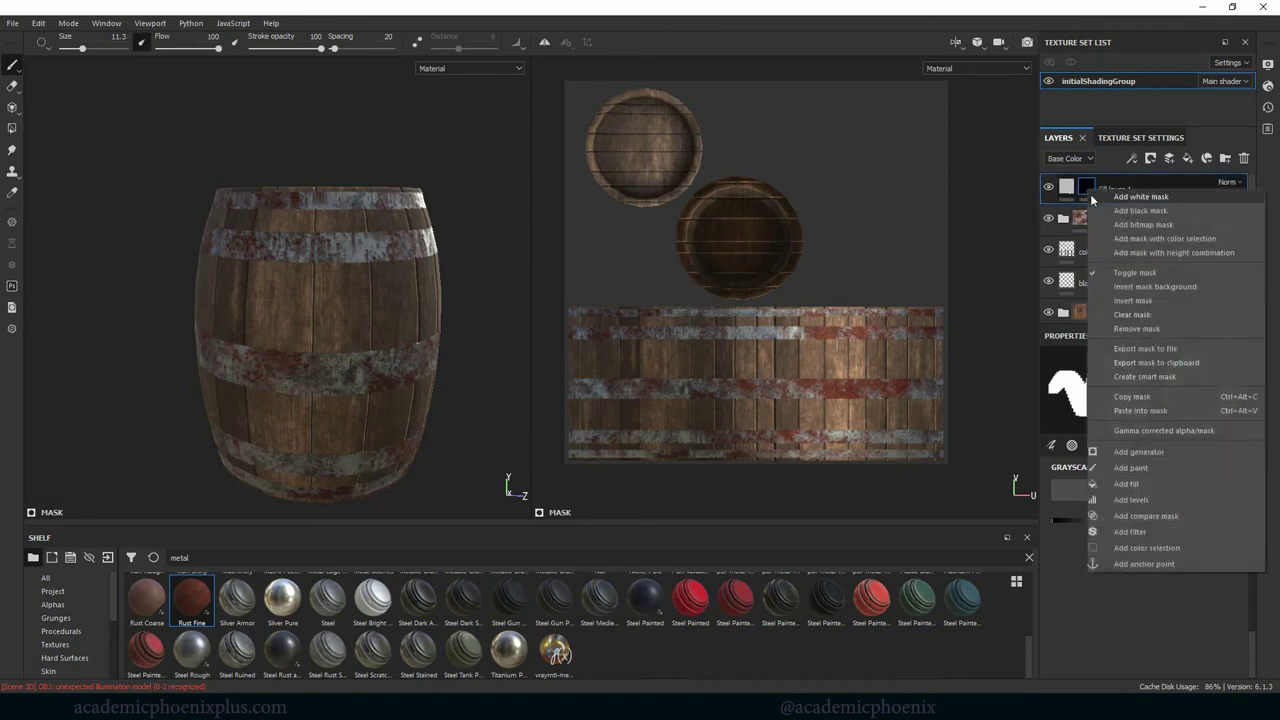
{"action": "left_click", "coordinate": [1157, 412]}
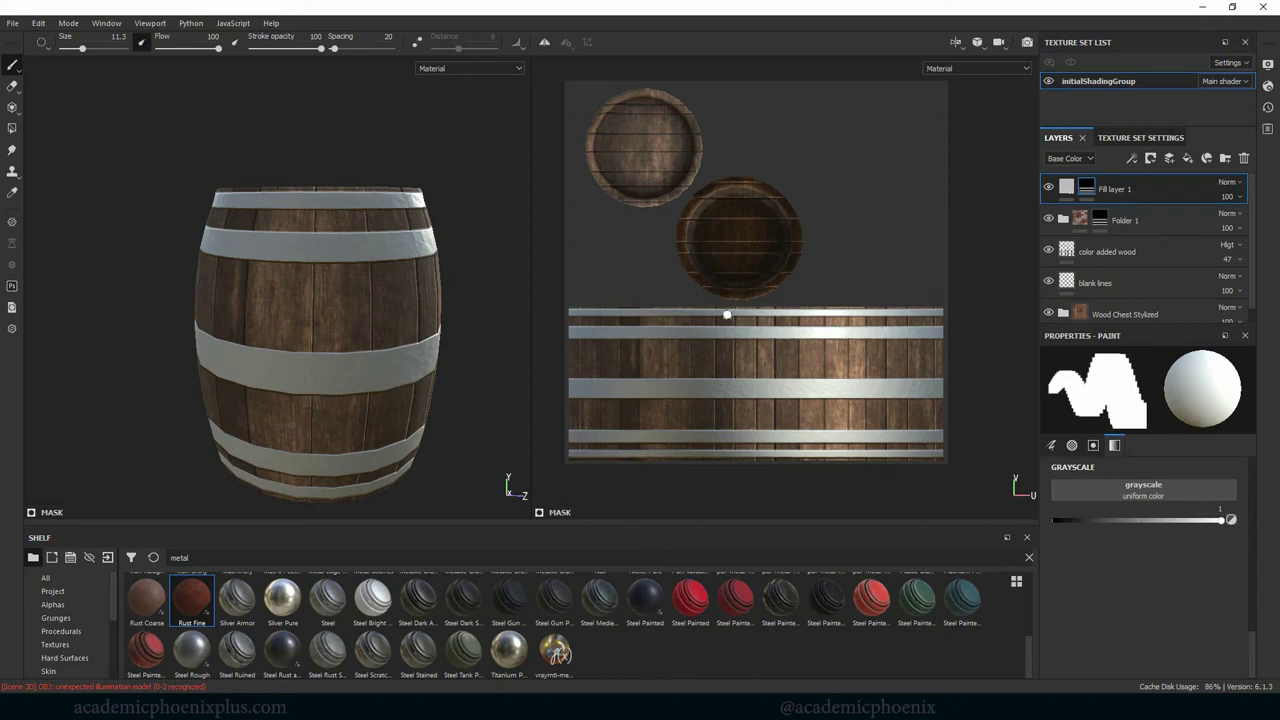
Step: Set Fill layer 1's opacity to 0 in the Base Color channel and in the Roughness channel
{"action": "left_click", "coordinate": [1081, 158]}
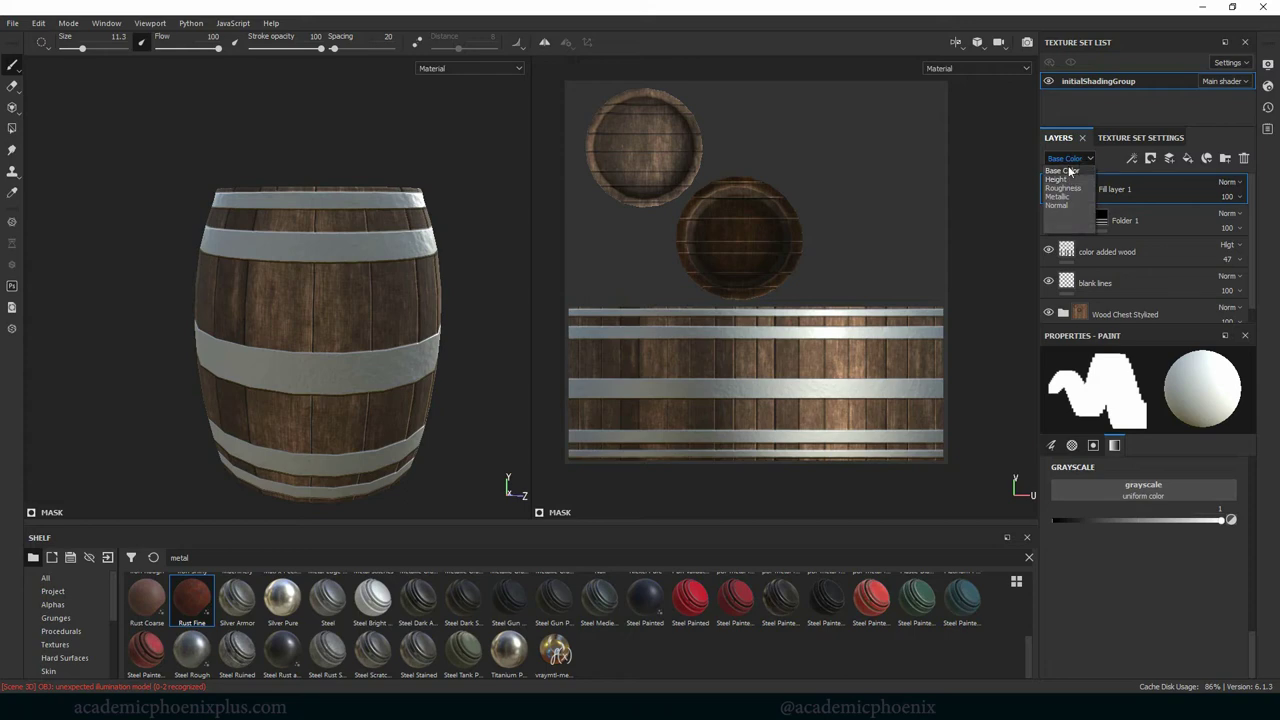
{"action": "left_click", "coordinate": [1068, 171]}
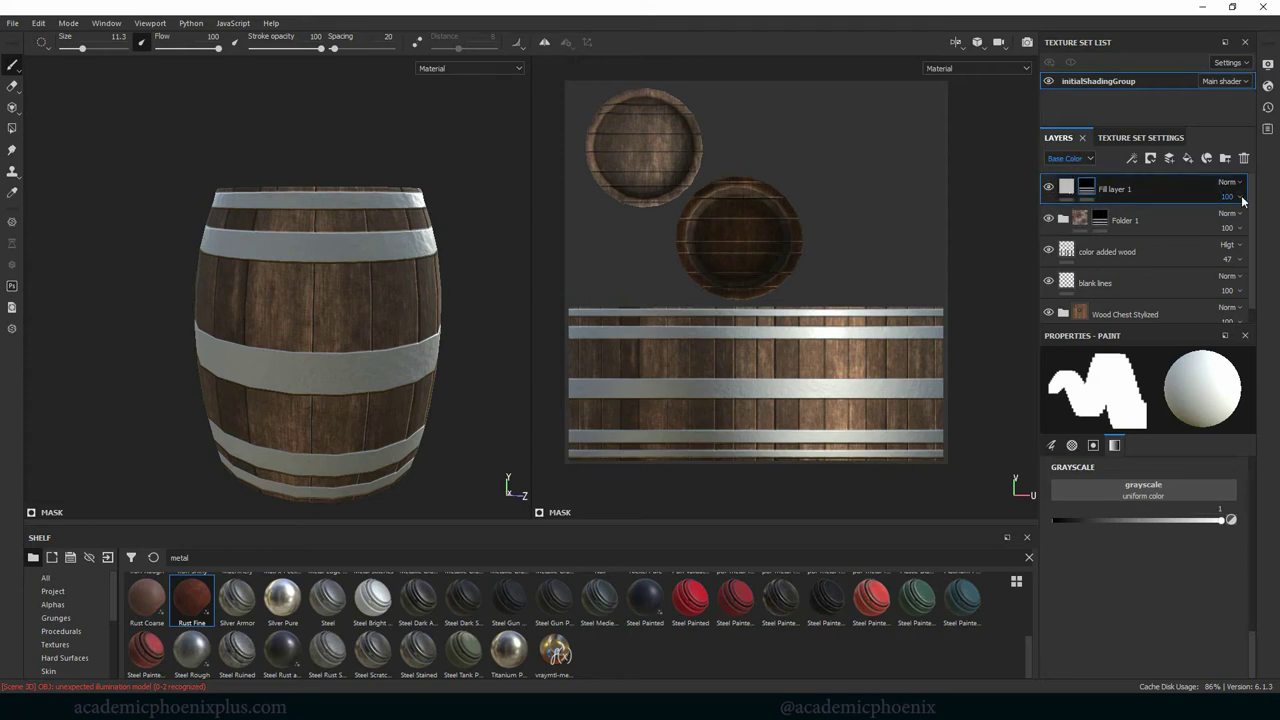
{"action": "left_click_drag", "start_coordinate": [1276, 224], "coordinate": [1205, 220]}
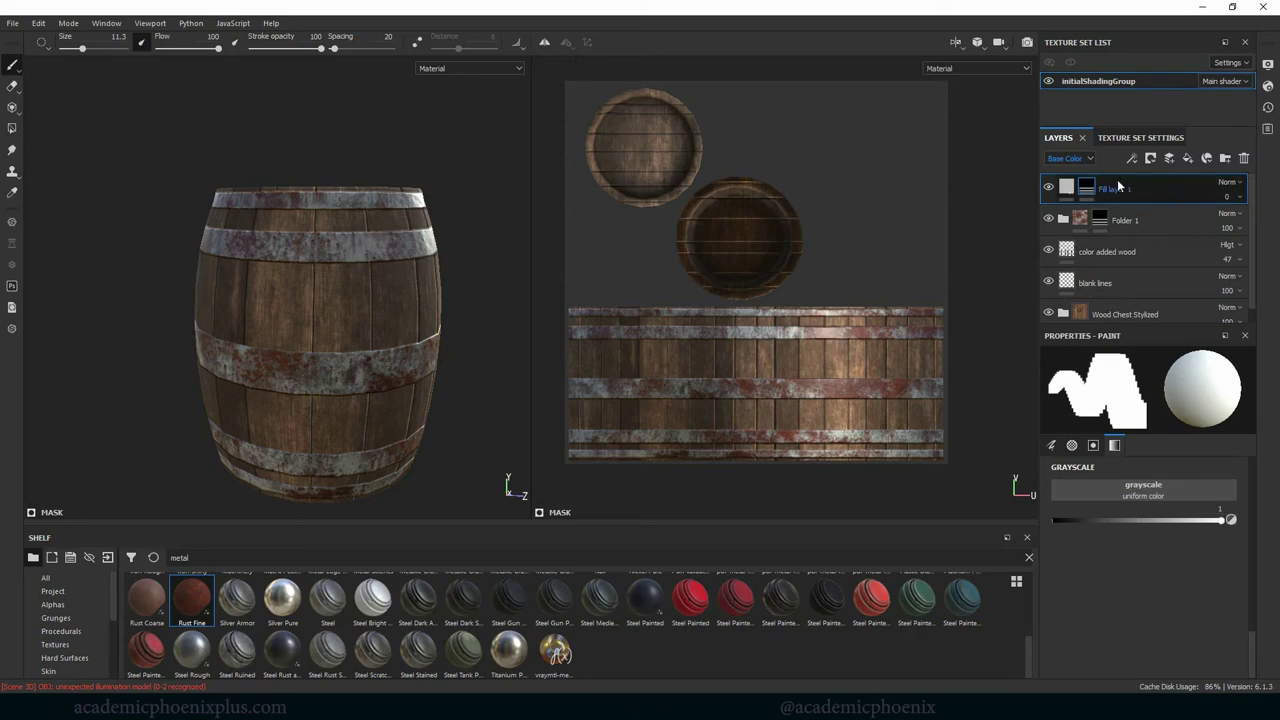
{"action": "left_click", "coordinate": [1088, 159]}
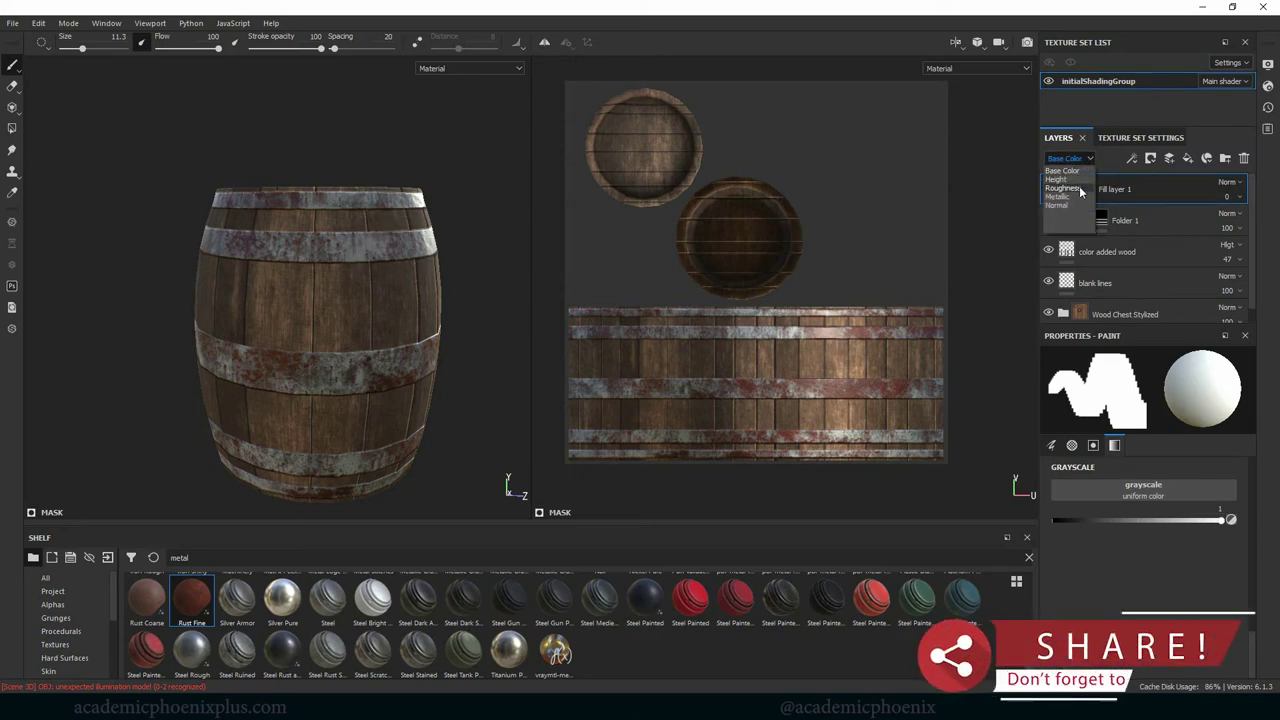
{"action": "left_click", "coordinate": [1062, 188]}
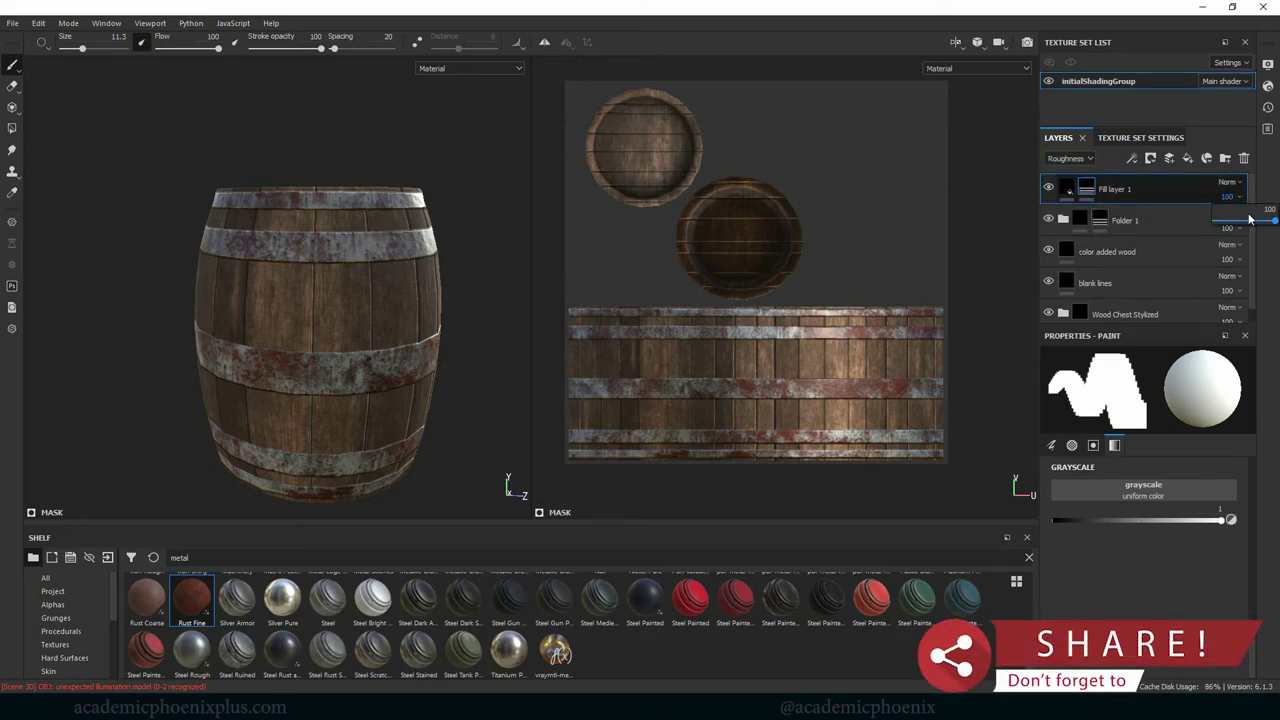
{"action": "left_click_drag", "start_coordinate": [1230, 196], "coordinate": [1186, 218]}
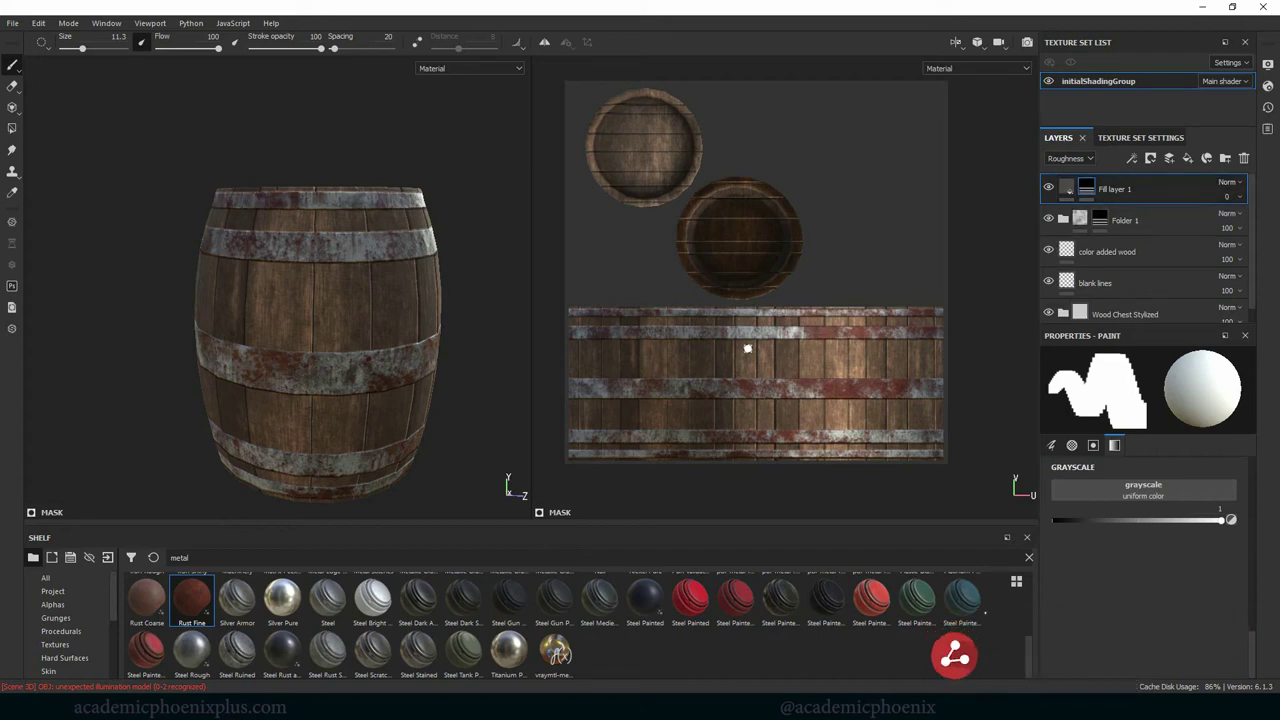
{"action": "left_click_drag", "start_coordinate": [472, 373], "coordinate": [482, 382], "text": "alt"}
Step: Set Fill layer 1's opacity to 0 in the Metallic channel and in the Normal channel
{"action": "left_click", "coordinate": [1088, 158]}
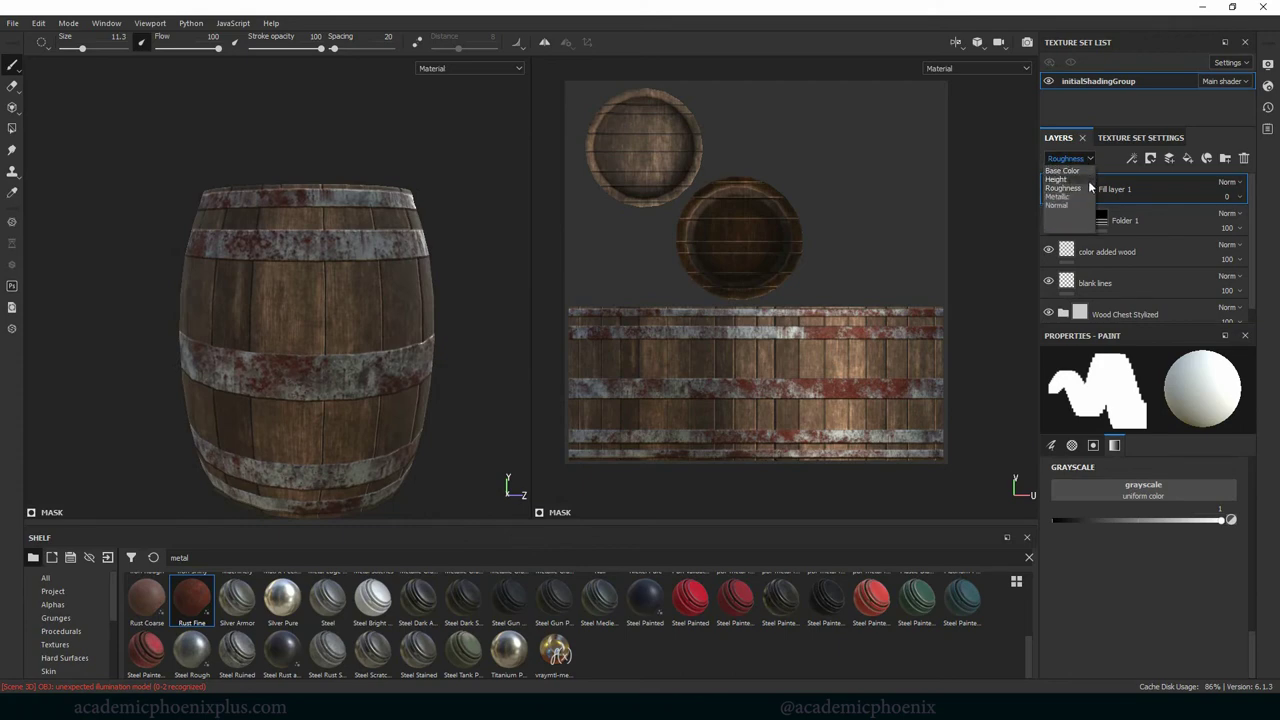
{"action": "left_click", "coordinate": [1065, 200]}
{"action": "left_click", "coordinate": [1238, 198]}
{"action": "left_click_drag", "start_coordinate": [1245, 210], "coordinate": [1156, 218]}
{"action": "left_click_drag", "start_coordinate": [398, 313], "coordinate": [340, 321], "text": "alt"}
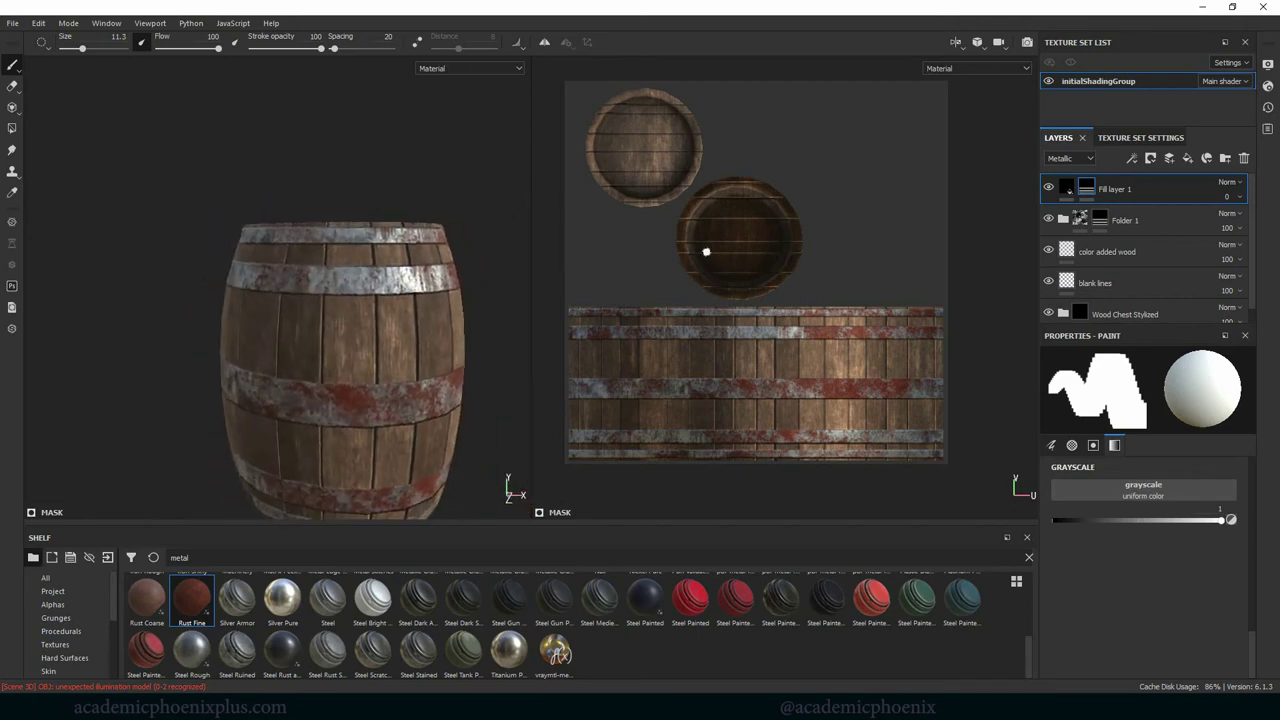
{"action": "left_click", "coordinate": [1240, 202]}
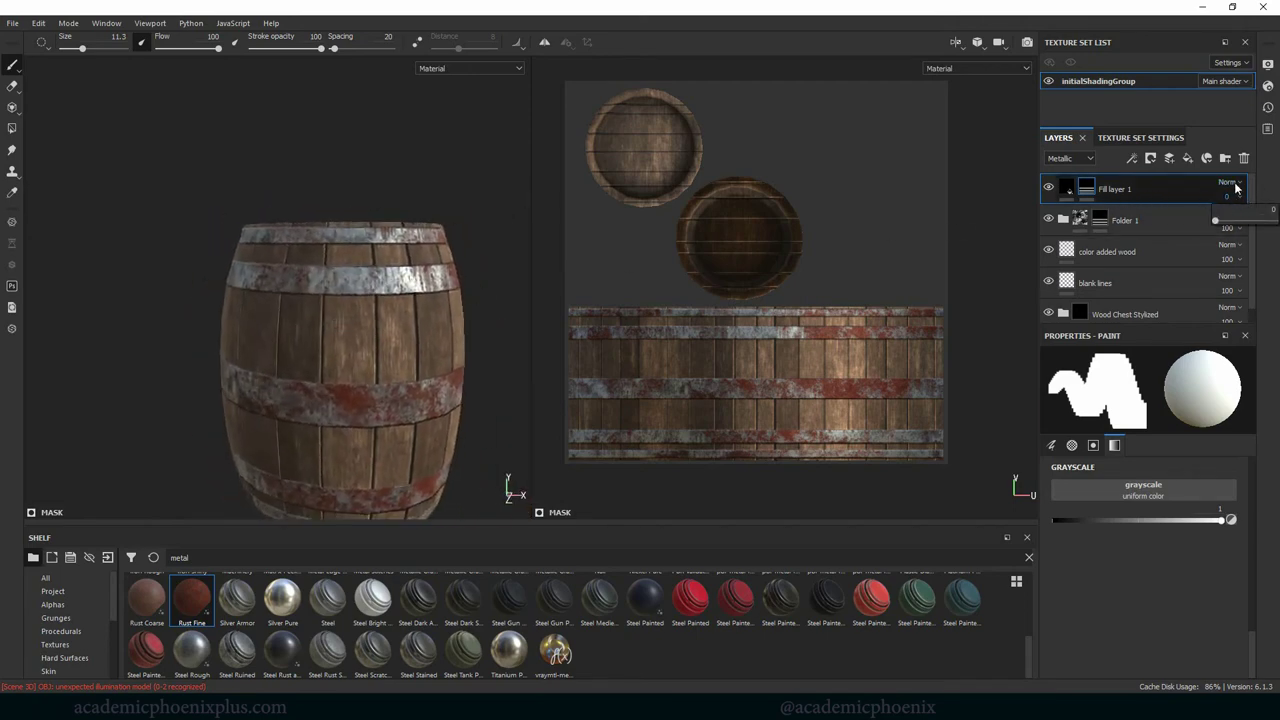
{"action": "left_click", "coordinate": [1070, 158]}
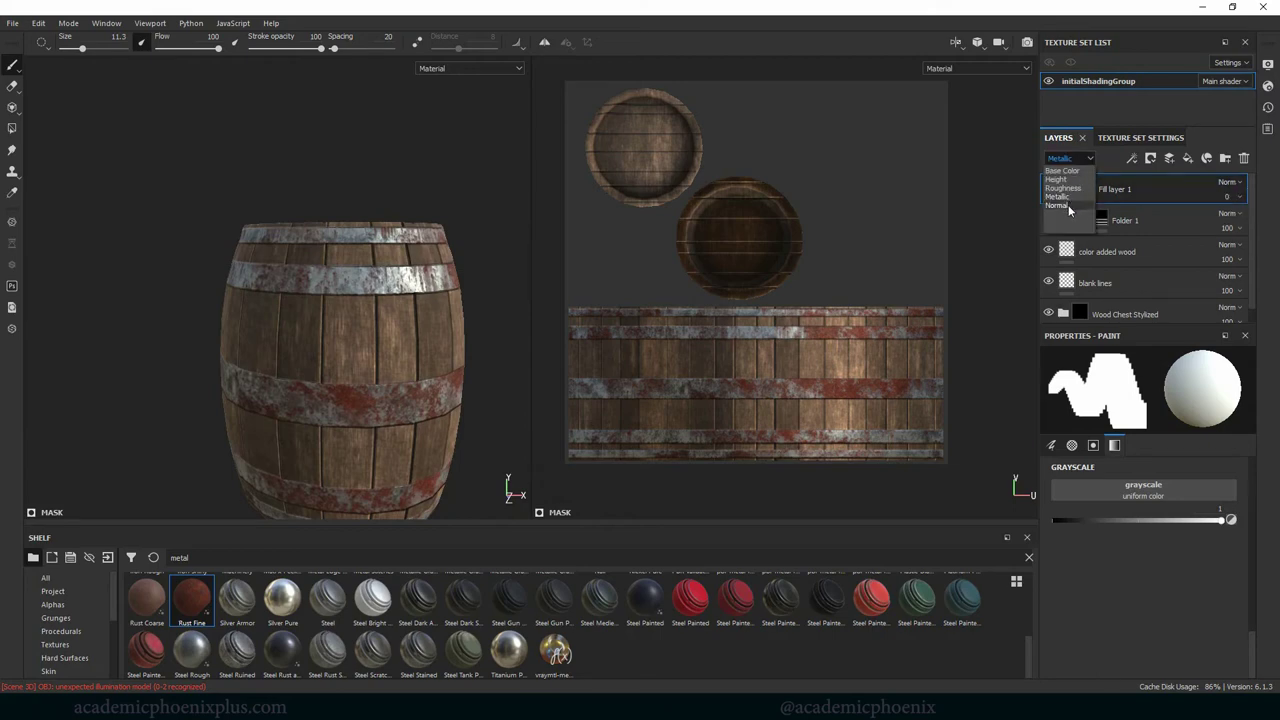
{"action": "left_click", "coordinate": [1066, 212]}
{"action": "left_click", "coordinate": [1240, 202]}
{"action": "left_click_drag", "start_coordinate": [1232, 222], "coordinate": [1180, 226]}
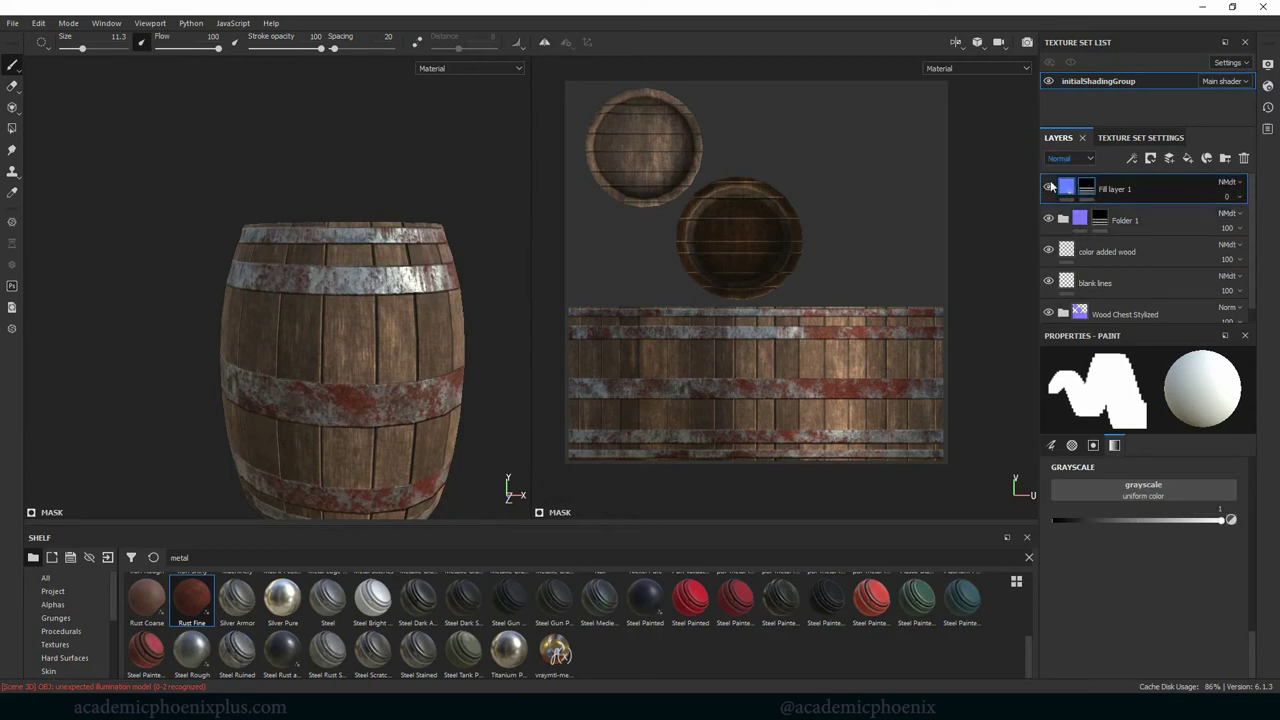
Step: Check Fill layer 1's opacity in the Roughness, Base Color and Height channels and inspect the raised bands on the barrel
{"action": "left_click", "coordinate": [1070, 158]}
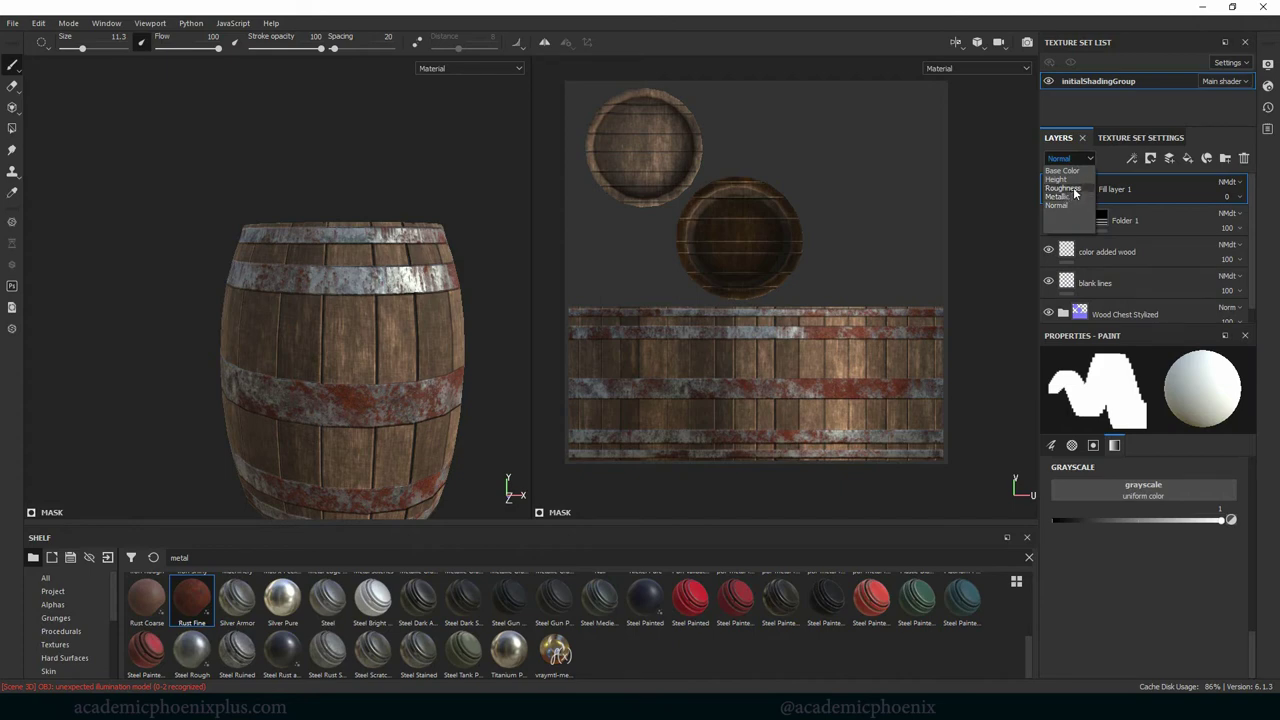
{"action": "left_click", "coordinate": [1076, 190]}
{"action": "left_click", "coordinate": [1070, 158]}
{"action": "left_click", "coordinate": [1062, 171]}
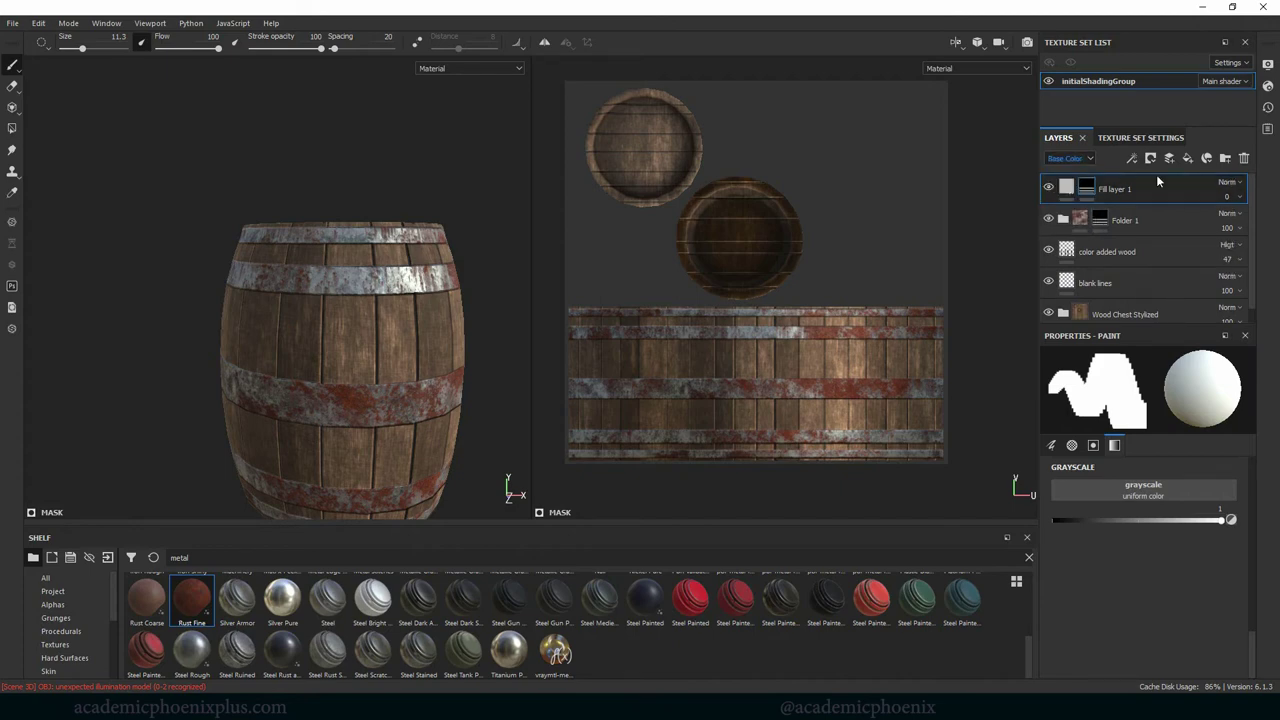
{"action": "left_click", "coordinate": [1070, 158]}
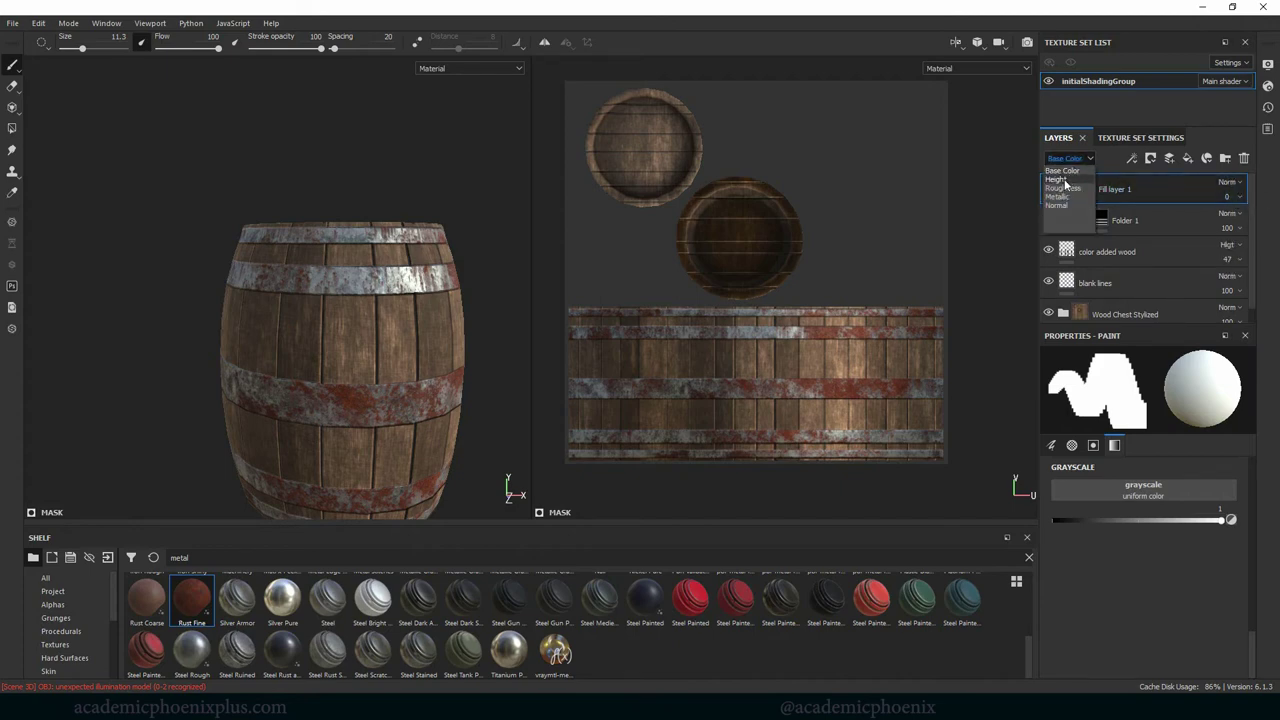
{"action": "left_click", "coordinate": [1068, 179]}
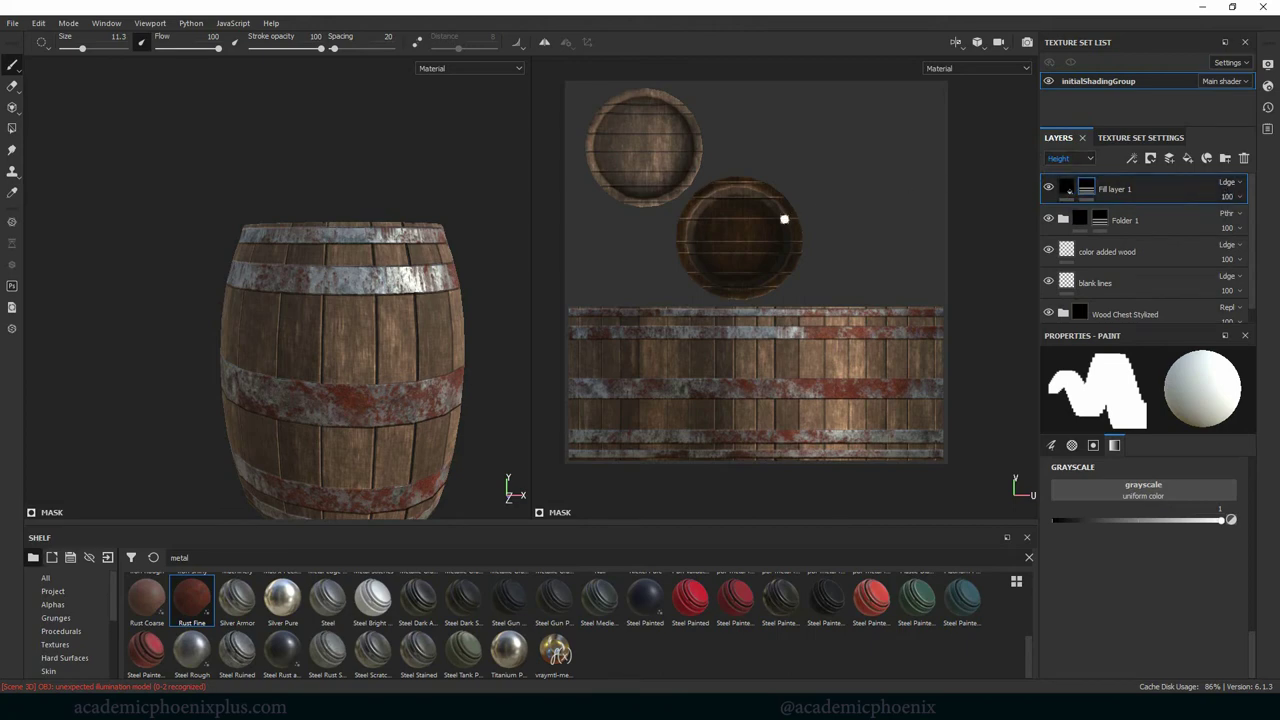
{"action": "mouse_move", "coordinate": [460, 298]}
{"action": "left_mouse_down", "text": "alt"}
{"action": "mouse_move", "coordinate": [356, 447]}
{"action": "mouse_move", "coordinate": [302, 431]}
{"action": "mouse_move", "coordinate": [208, 330]}
{"action": "mouse_move", "coordinate": [244, 382]}
{"action": "left_mouse_up", "text": "alt"}
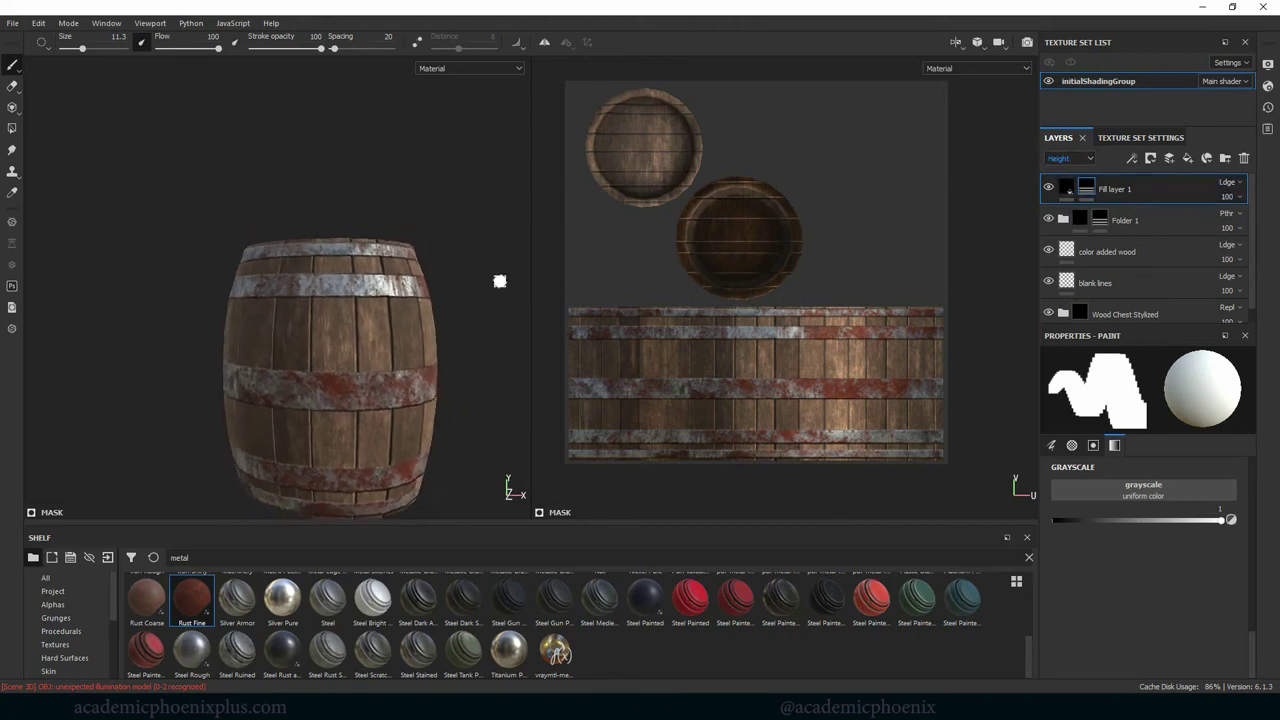
Step: Duplicate Fill layer 1 together with its band mask
{"action": "left_click", "coordinate": [1132, 190]}
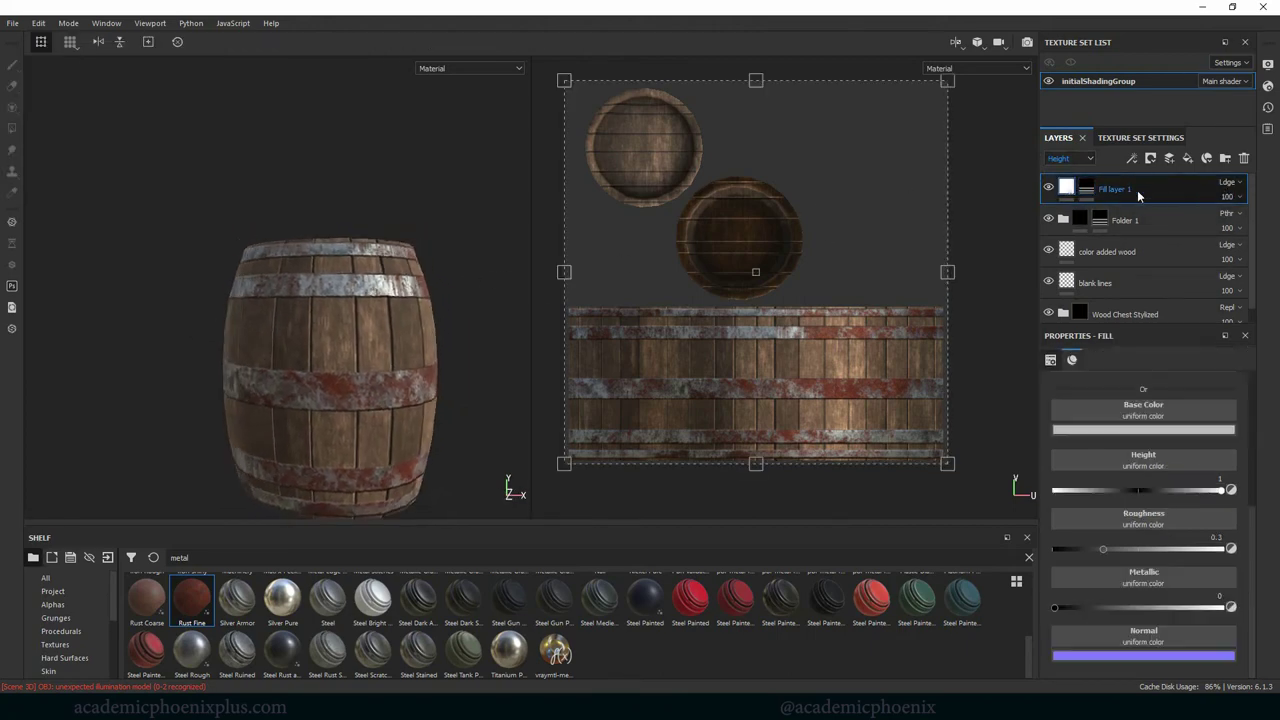
{"action": "right_click", "coordinate": [1137, 190]}
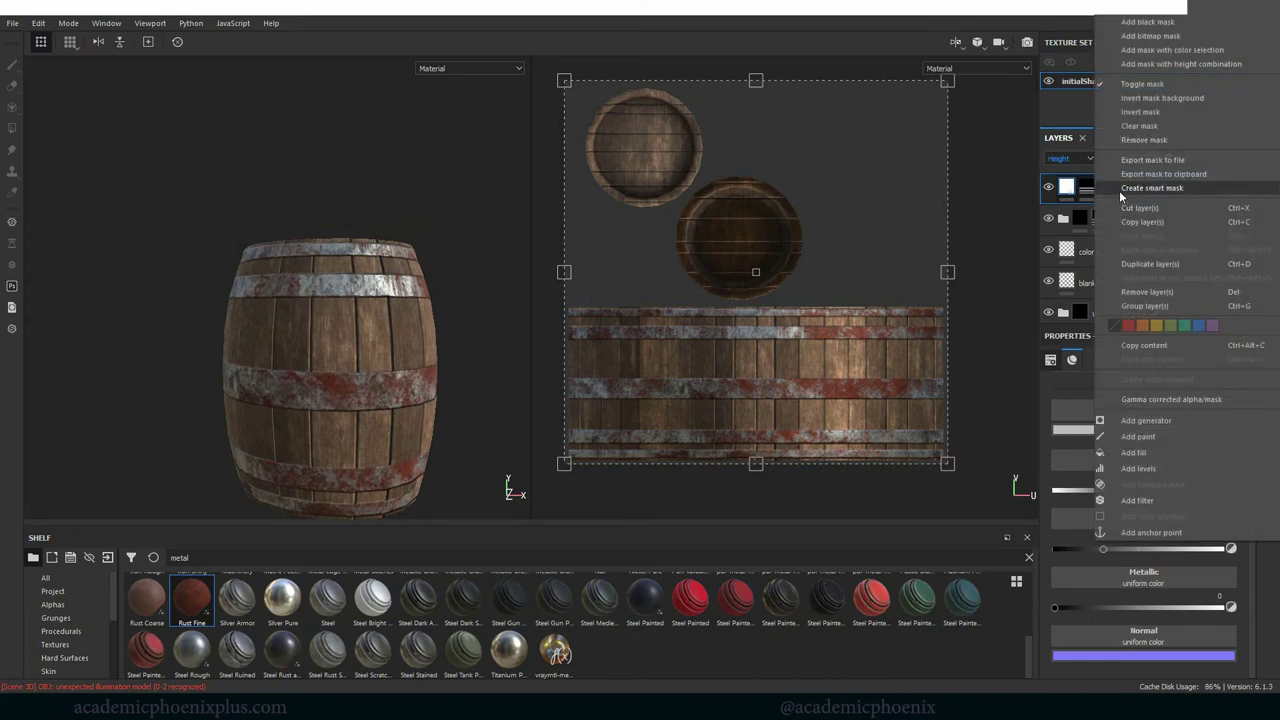
{"action": "left_click", "coordinate": [1172, 264]}
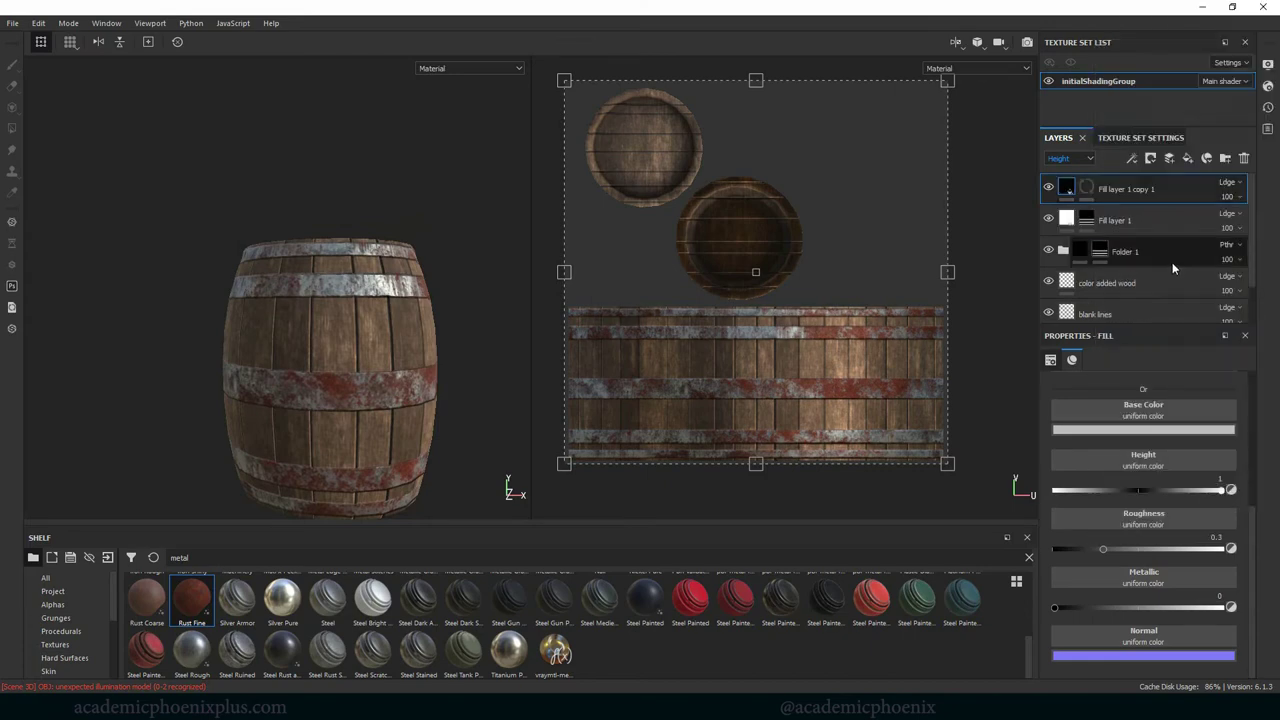
Step: Compare the barrel's bands with the duplicated fill layer hidden and shown
{"action": "mouse_move", "coordinate": [484, 293]}
{"action": "left_mouse_down", "text": "alt"}
{"action": "mouse_move", "coordinate": [448, 317]}
{"action": "mouse_move", "coordinate": [491, 300]}
{"action": "mouse_move", "coordinate": [475, 316]}
{"action": "left_mouse_up", "text": "alt"}
{"action": "middle_click_drag", "start_coordinate": [475, 316], "coordinate": [486, 300], "text": "alt"}
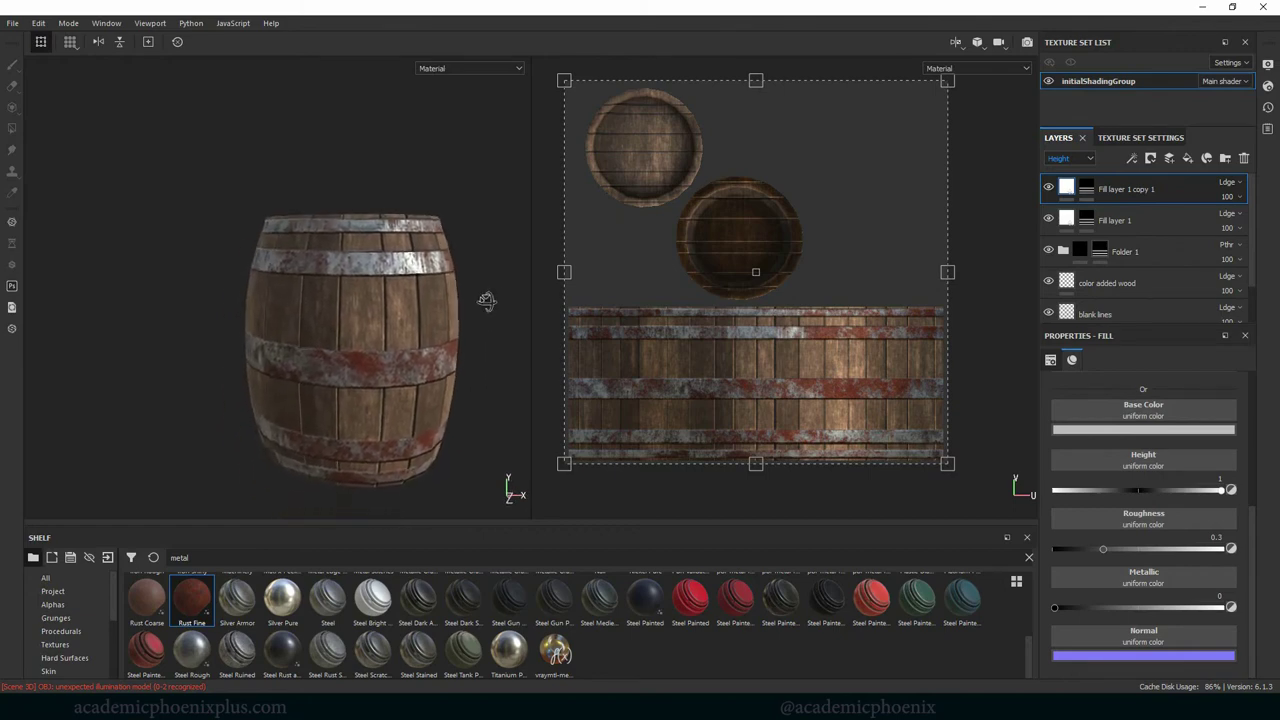
{"action": "left_click", "coordinate": [1050, 189]}
{"action": "left_click", "coordinate": [1050, 189]}
{"action": "left_click", "coordinate": [1050, 189]}
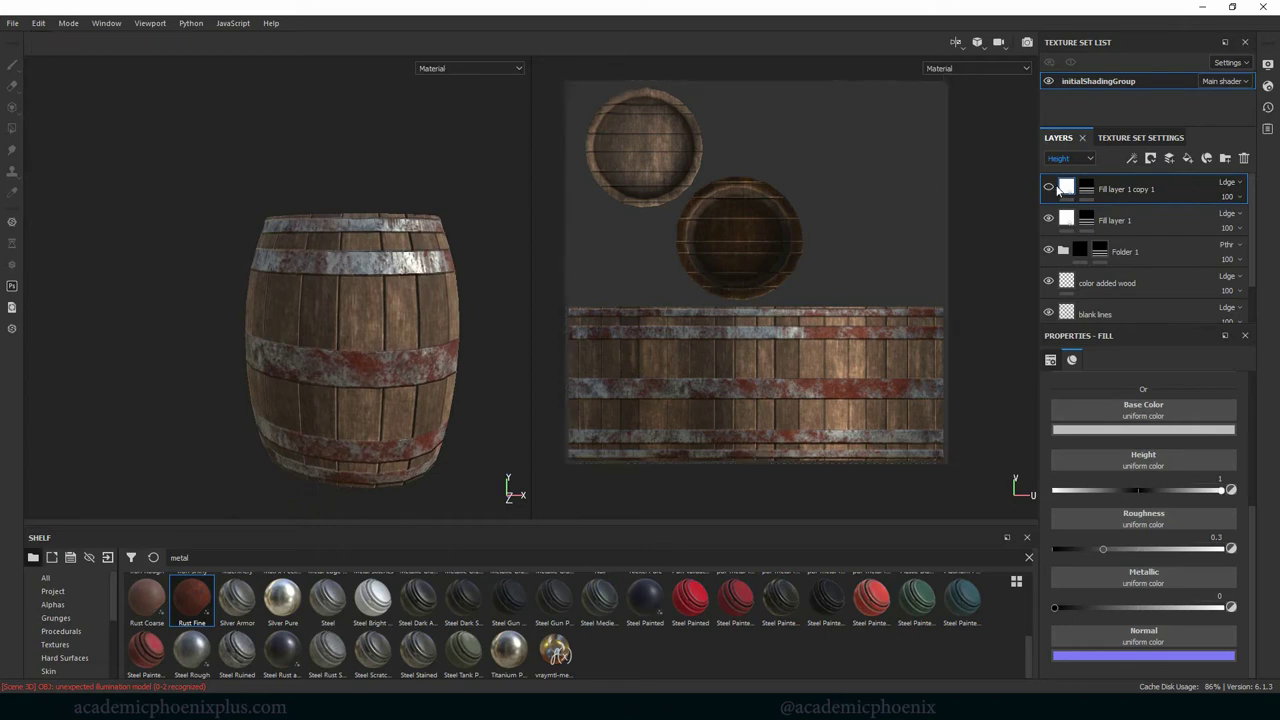
{"action": "left_click", "coordinate": [1050, 189]}
{"action": "left_click", "coordinate": [1049, 189]}
{"action": "left_click", "coordinate": [1048, 189]}
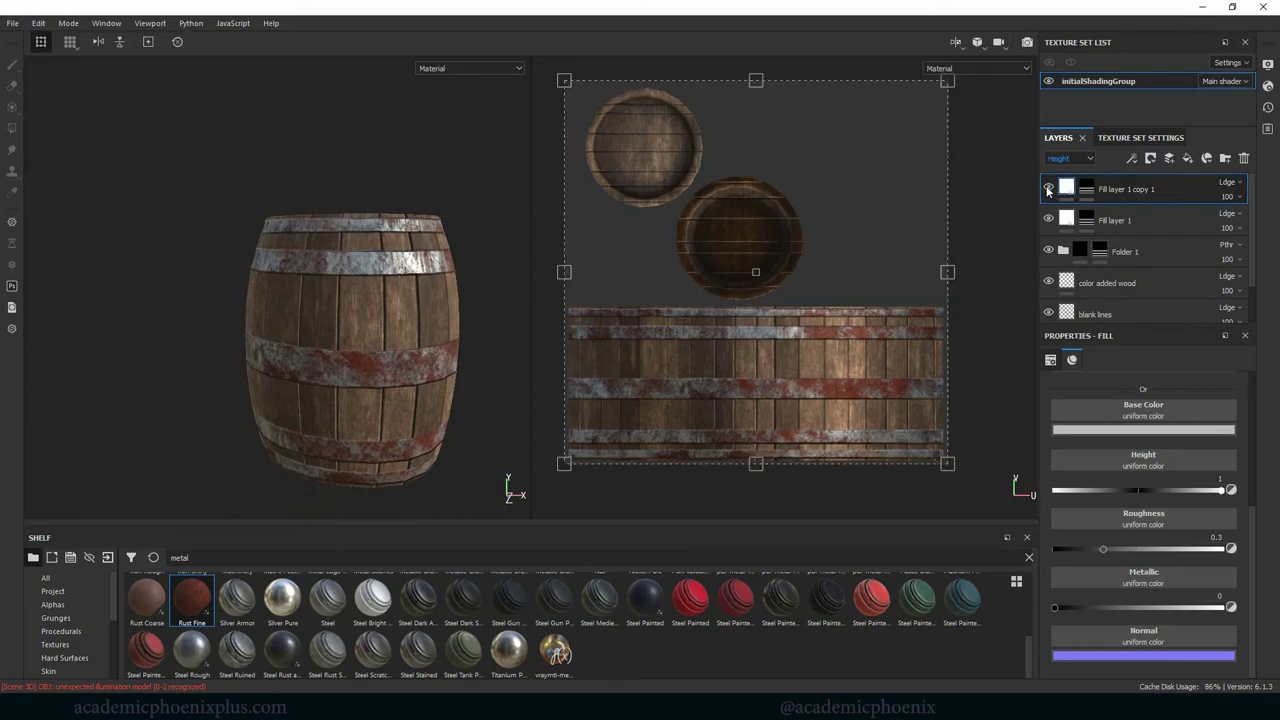
{"action": "left_click_drag", "start_coordinate": [495, 294], "coordinate": [520, 272], "text": "alt"}
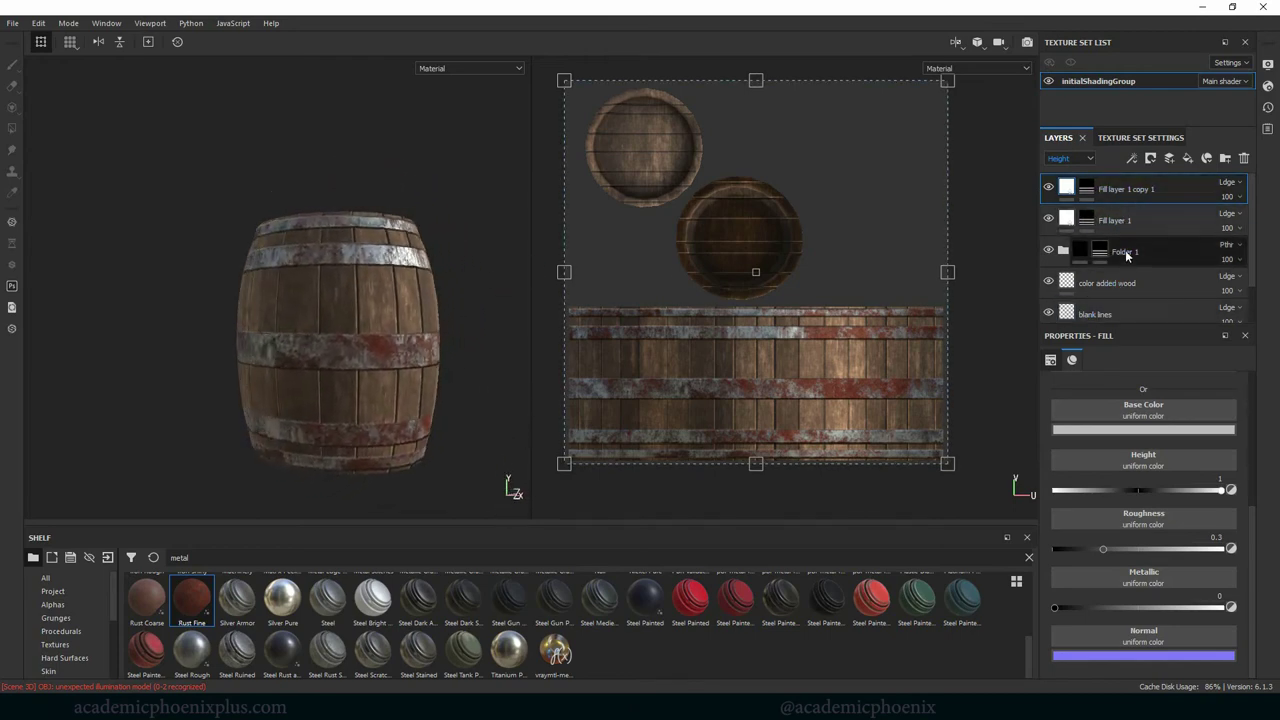
Step: Toggle Folder 1's visibility to identify its contents and rename the folder as "metal"
{"action": "scroll", "coordinate": [1250, 245], "scroll_direction": "down", "scroll_amount": 1}
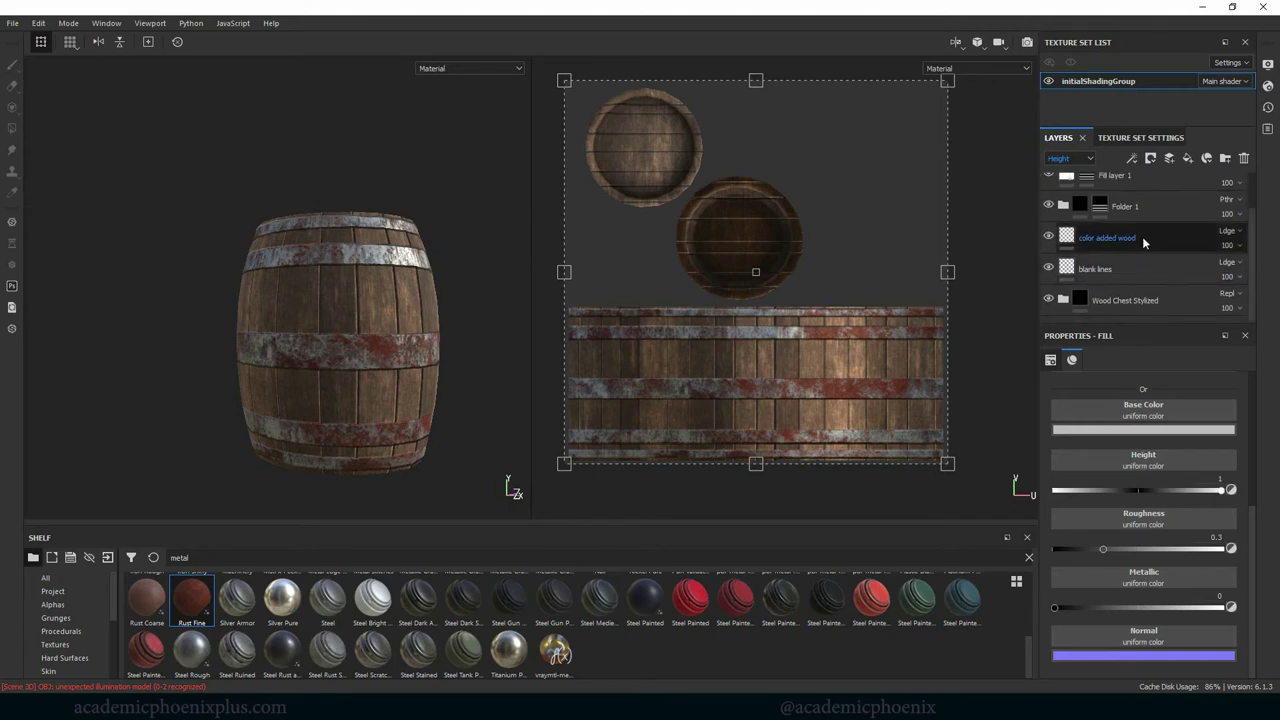
{"action": "left_click", "coordinate": [1147, 239]}
{"action": "left_click", "coordinate": [1077, 206]}
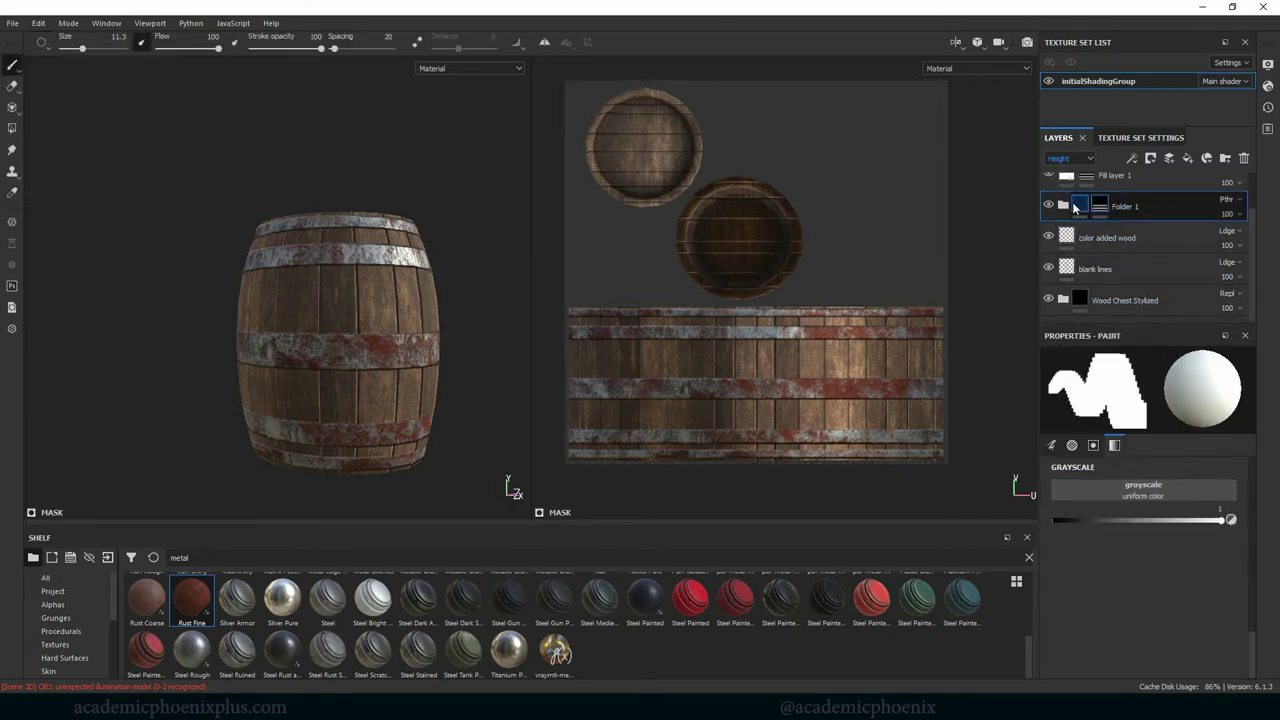
{"action": "left_click", "coordinate": [1048, 205]}
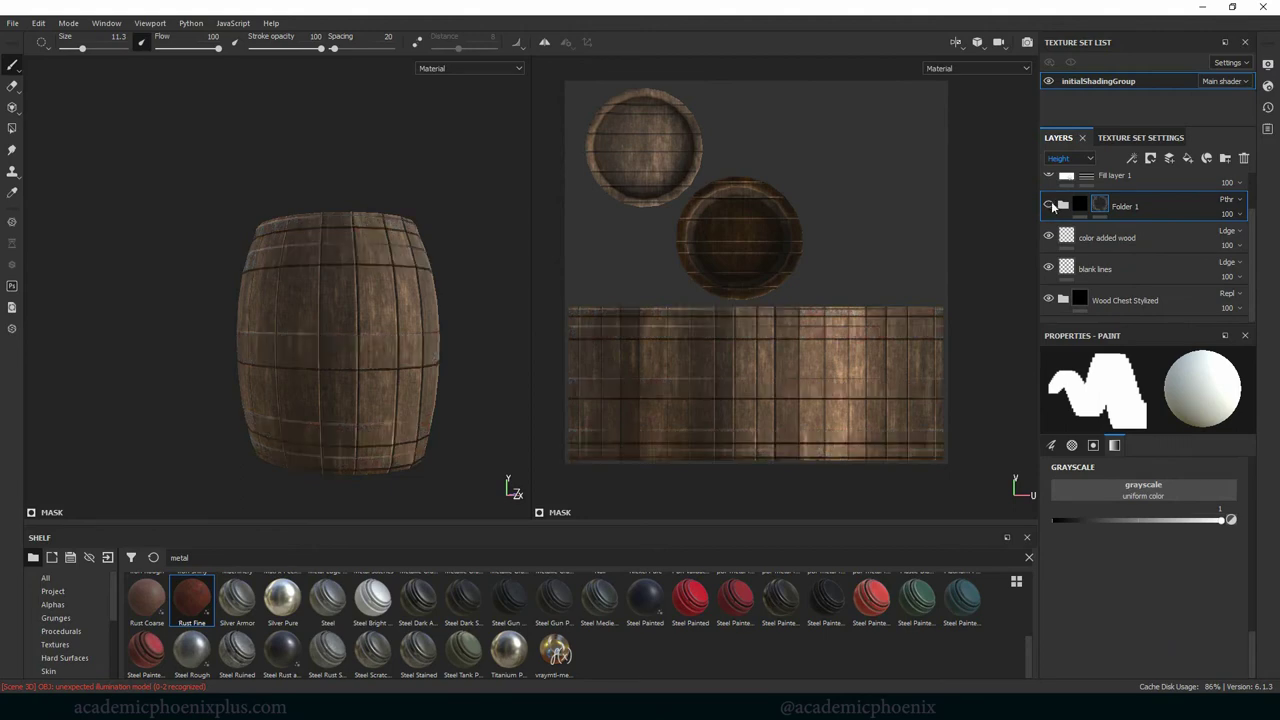
{"action": "left_click", "coordinate": [1048, 205]}
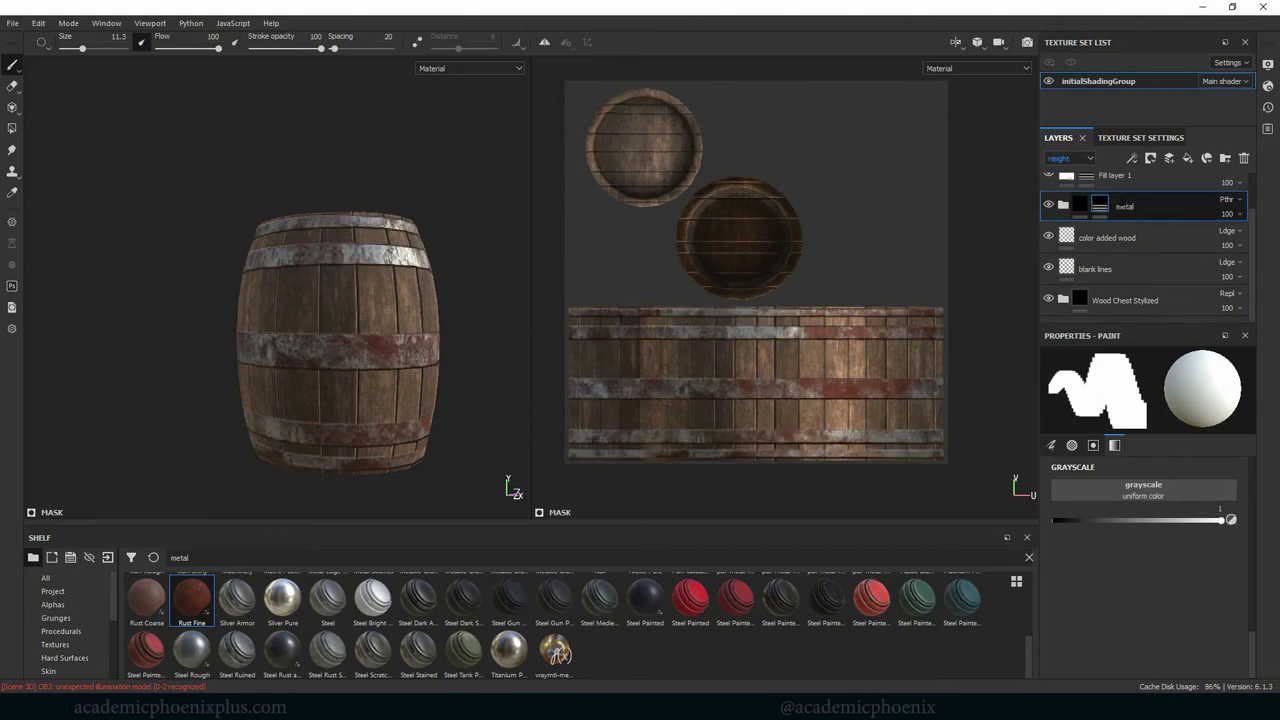
{"action": "key", "text": "Return"}
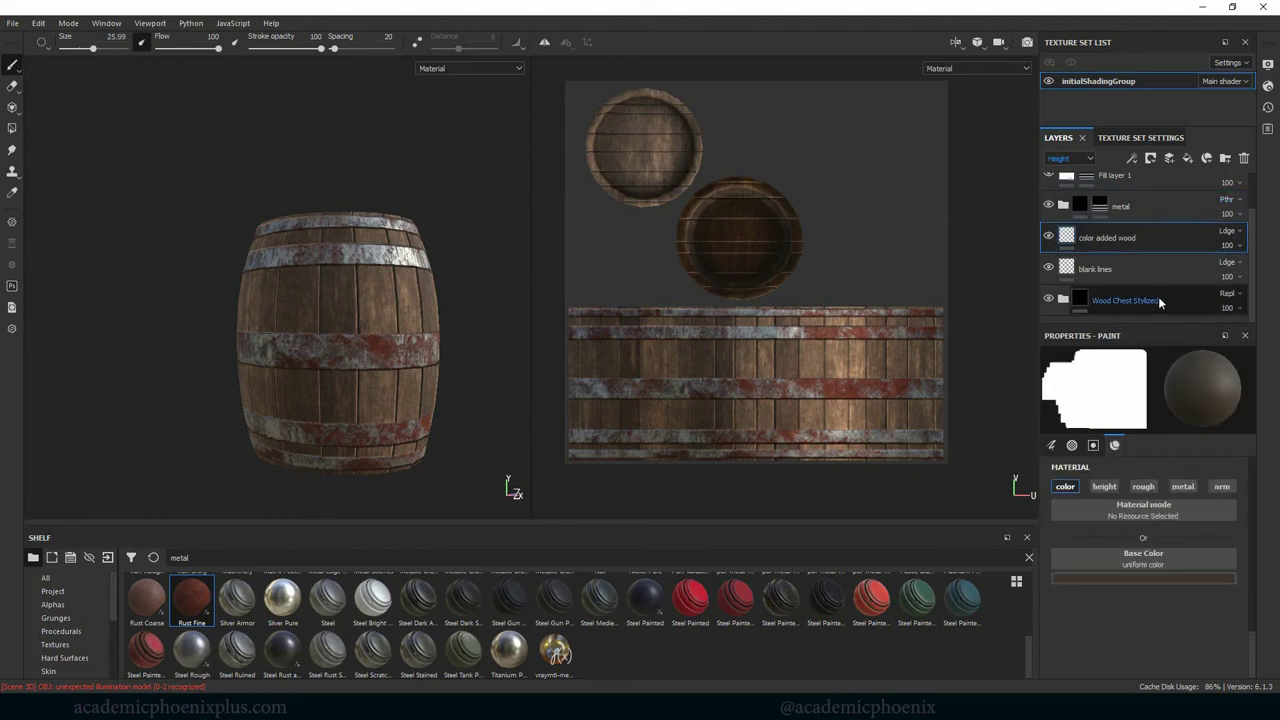
Step: Add a new folder above the "color added wood" layer and name it "wood"
{"action": "left_click", "coordinate": [1158, 296]}
{"action": "left_click", "coordinate": [1224, 158]}
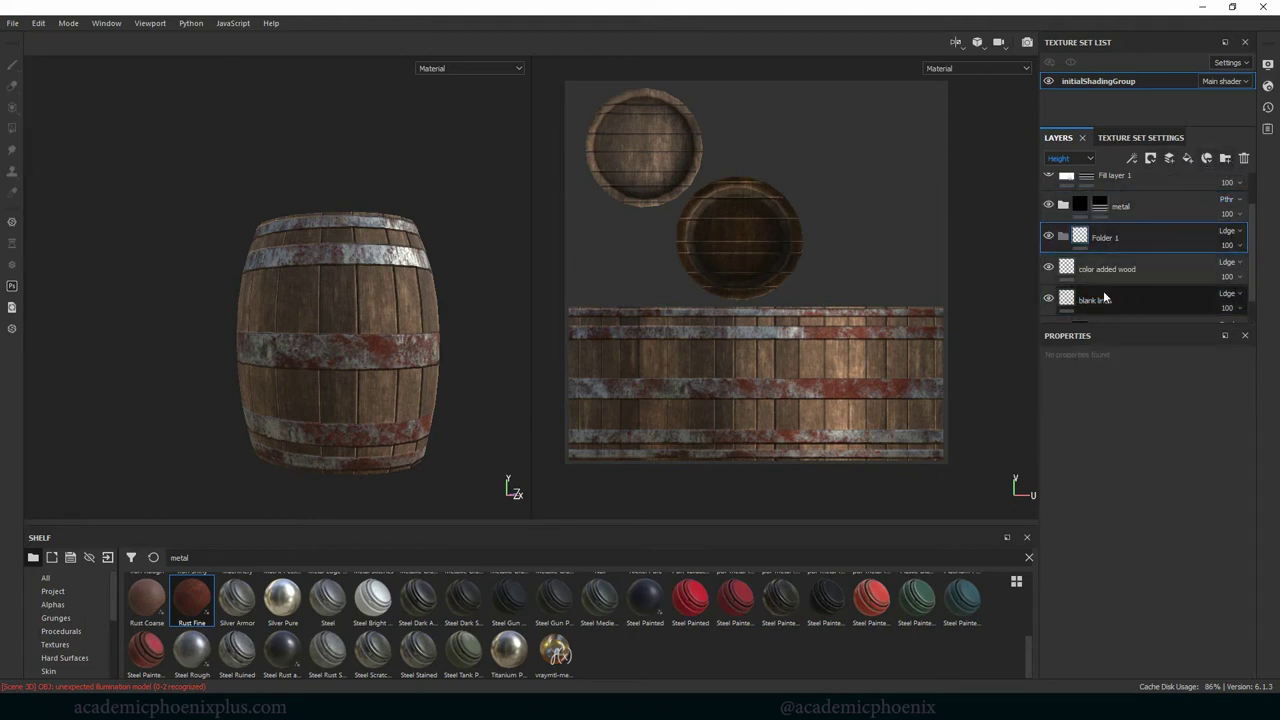
{"action": "double_click", "coordinate": [1105, 238]}
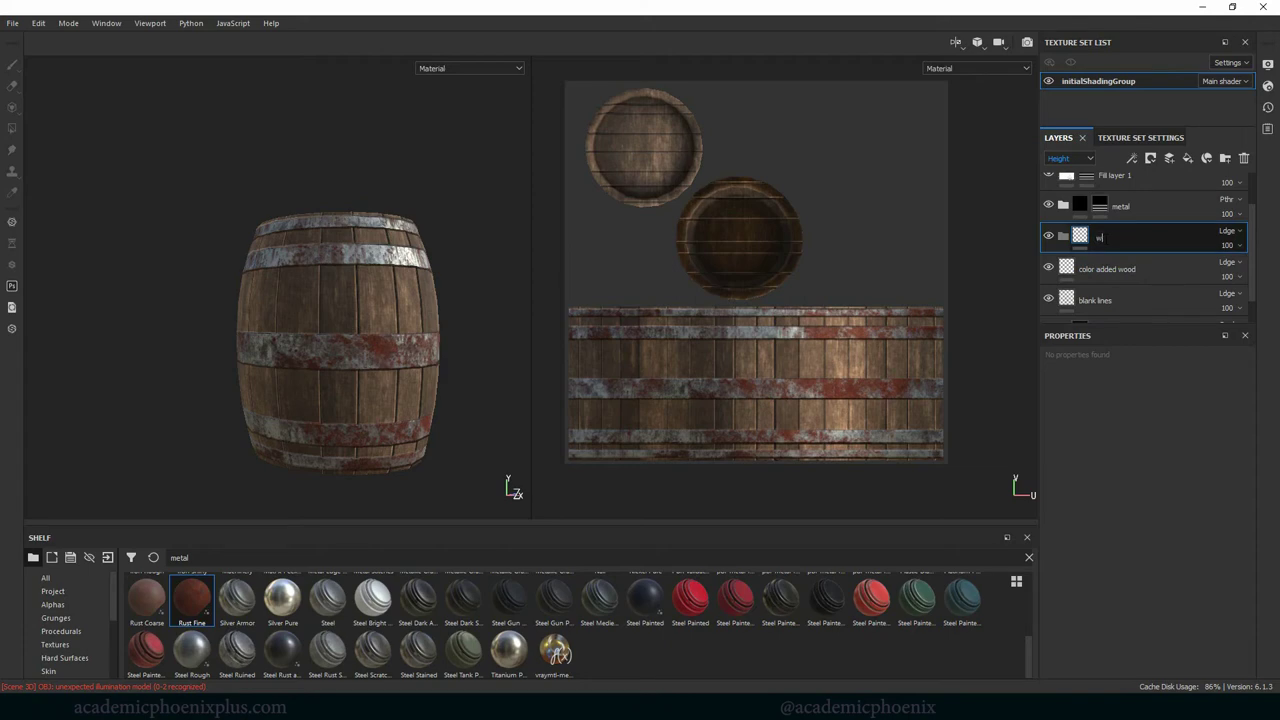
{"action": "key", "text": "Return"}
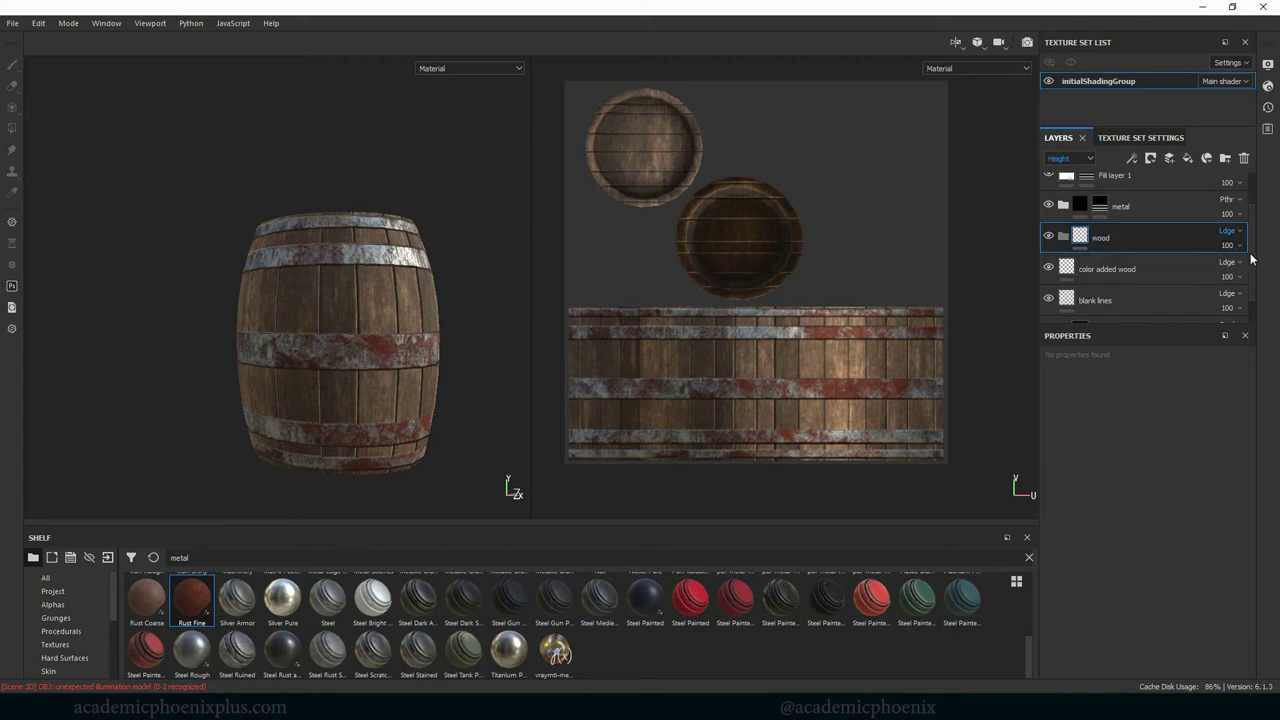
Step: Move the "color added wood", "blank lines" and "Wood Chest Stylized" layers into the wood folder and collapse it
{"action": "scroll", "coordinate": [1132, 250], "scroll_direction": "down", "scroll_amount": 1}
{"action": "left_click", "coordinate": [1132, 250]}
{"action": "left_click", "coordinate": [1124, 294], "text": "shift"}
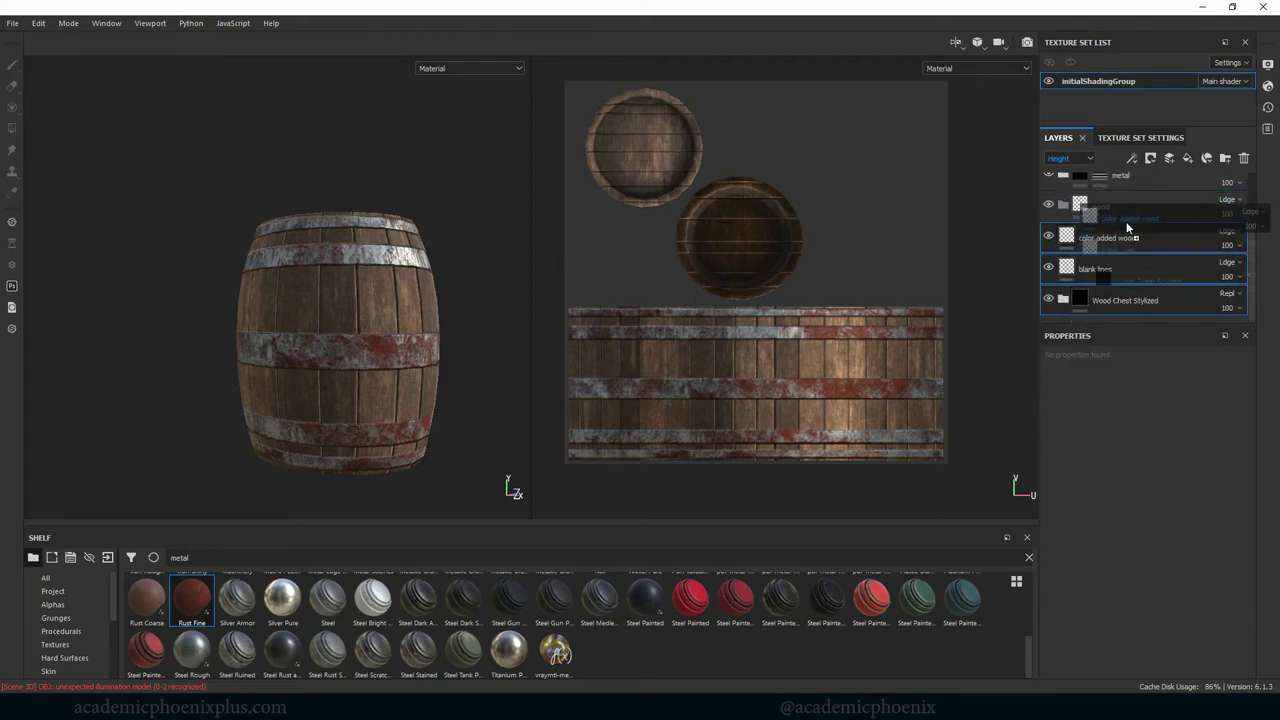
{"action": "left_click_drag", "start_coordinate": [1238, 280], "coordinate": [1110, 206]}
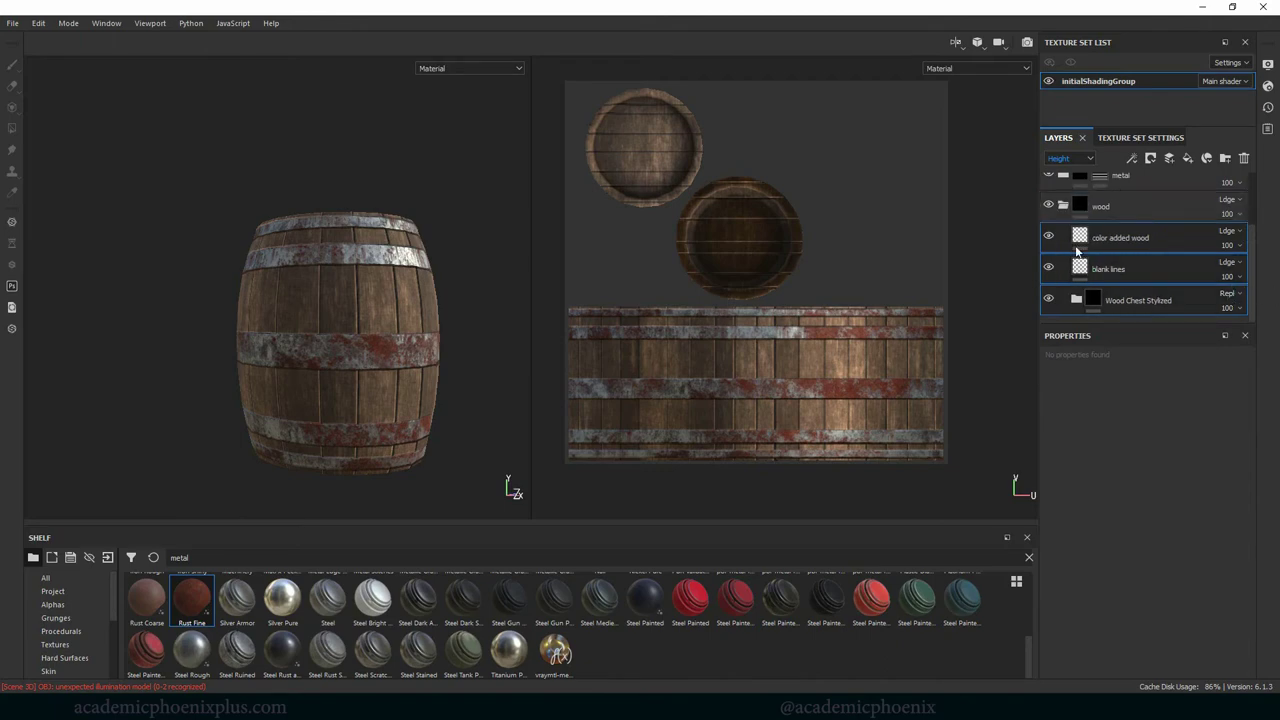
{"action": "left_click", "coordinate": [1063, 205]}
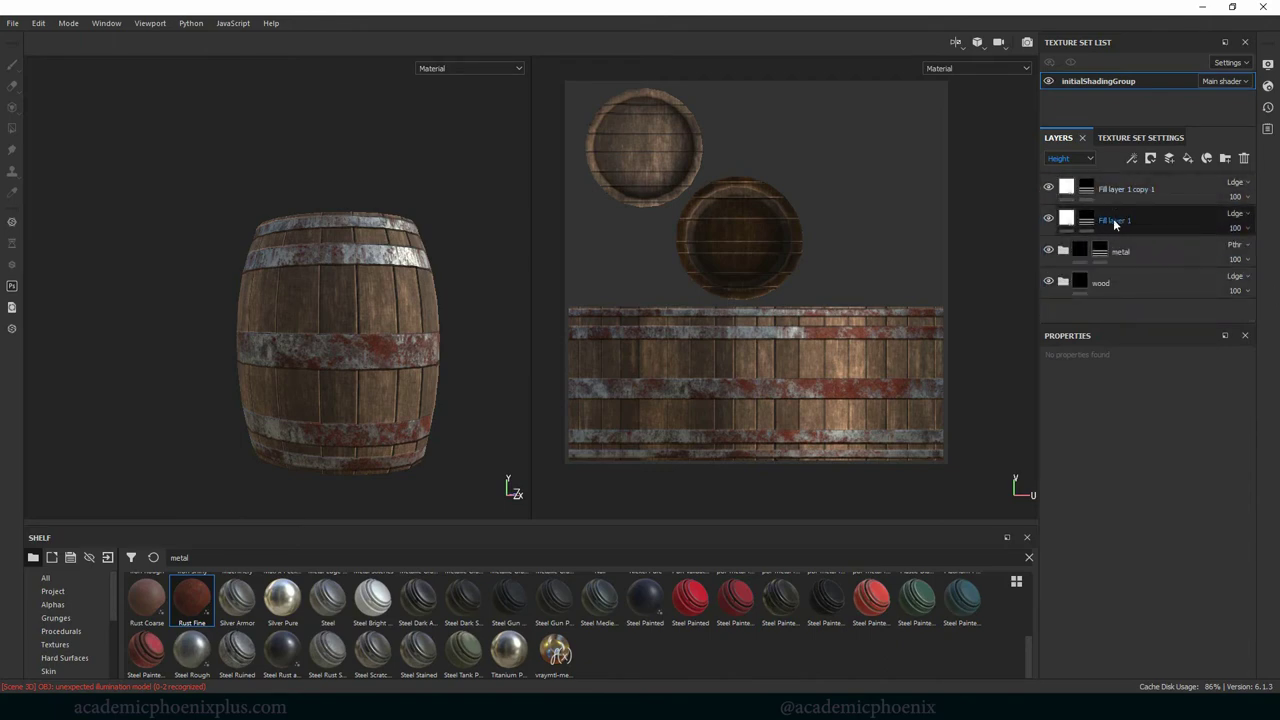
Step: Rename Fill layer 1 as "height1" and its copy as "height2"
{"action": "left_click", "coordinate": [1114, 223]}
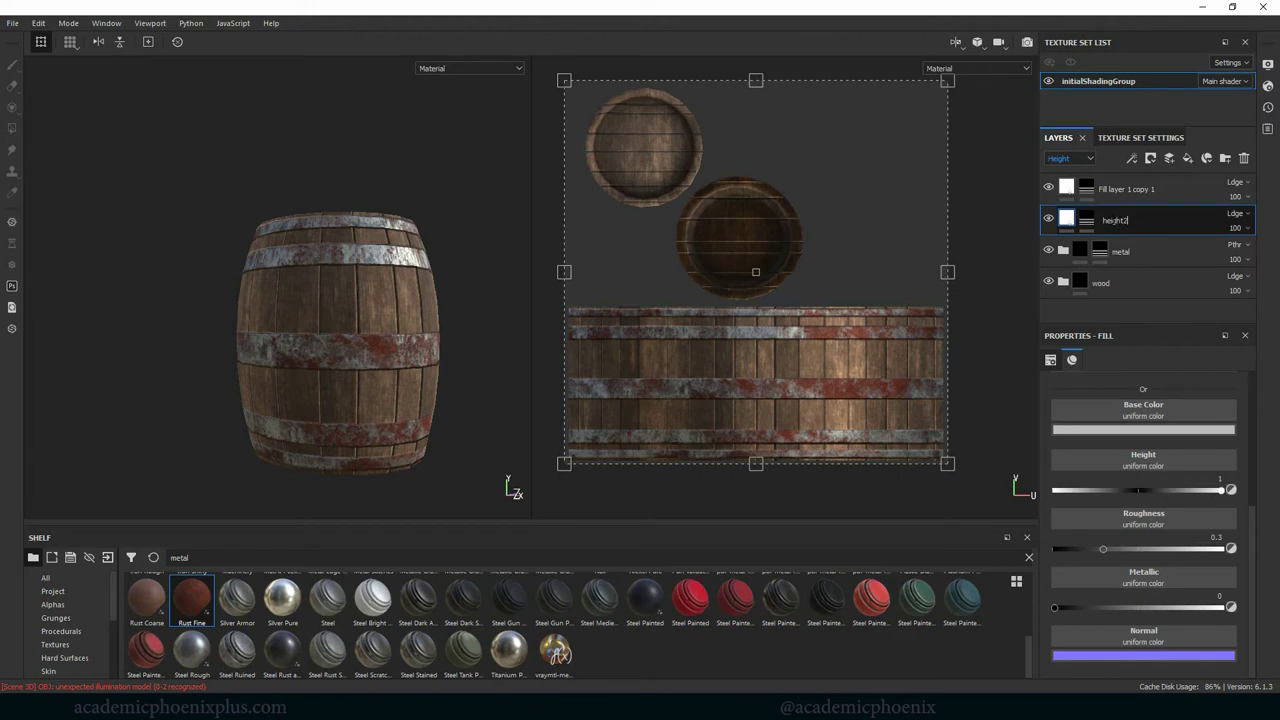
{"action": "left_click", "coordinate": [1130, 189]}
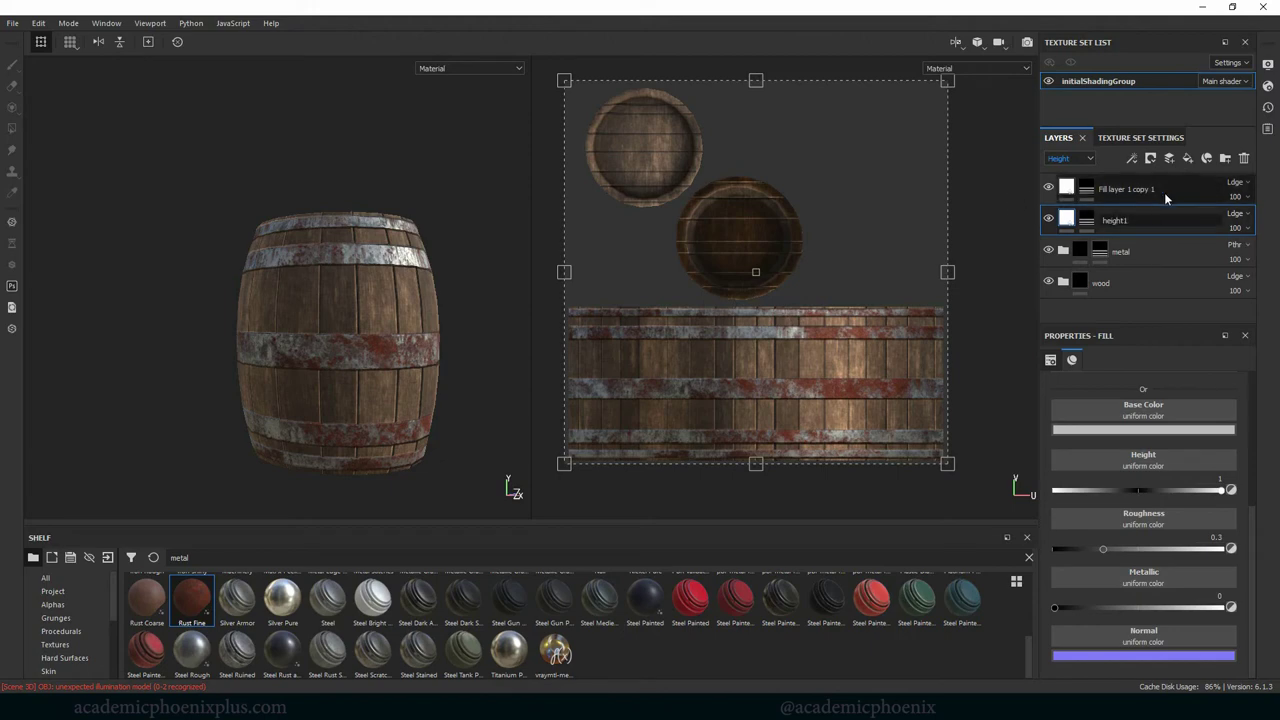
{"action": "double_click", "coordinate": [1130, 189]}
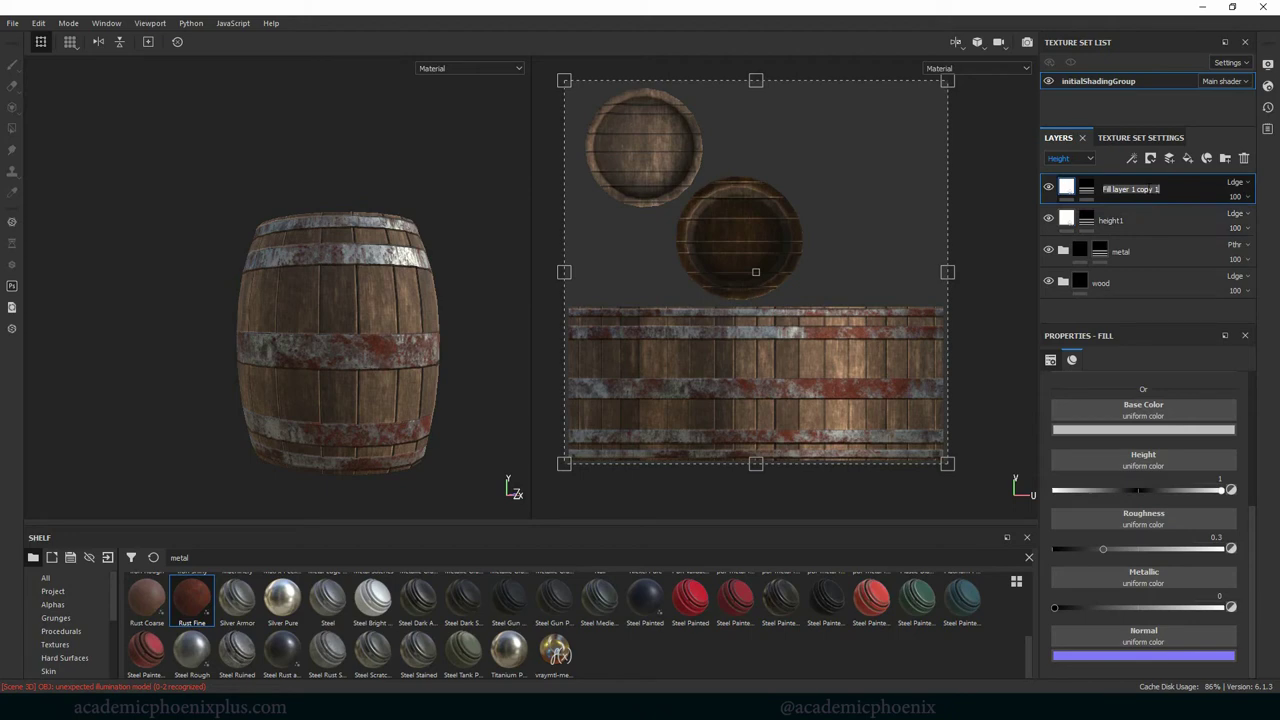
{"action": "type", "text": "height2"}
{"action": "key", "text": "Return"}
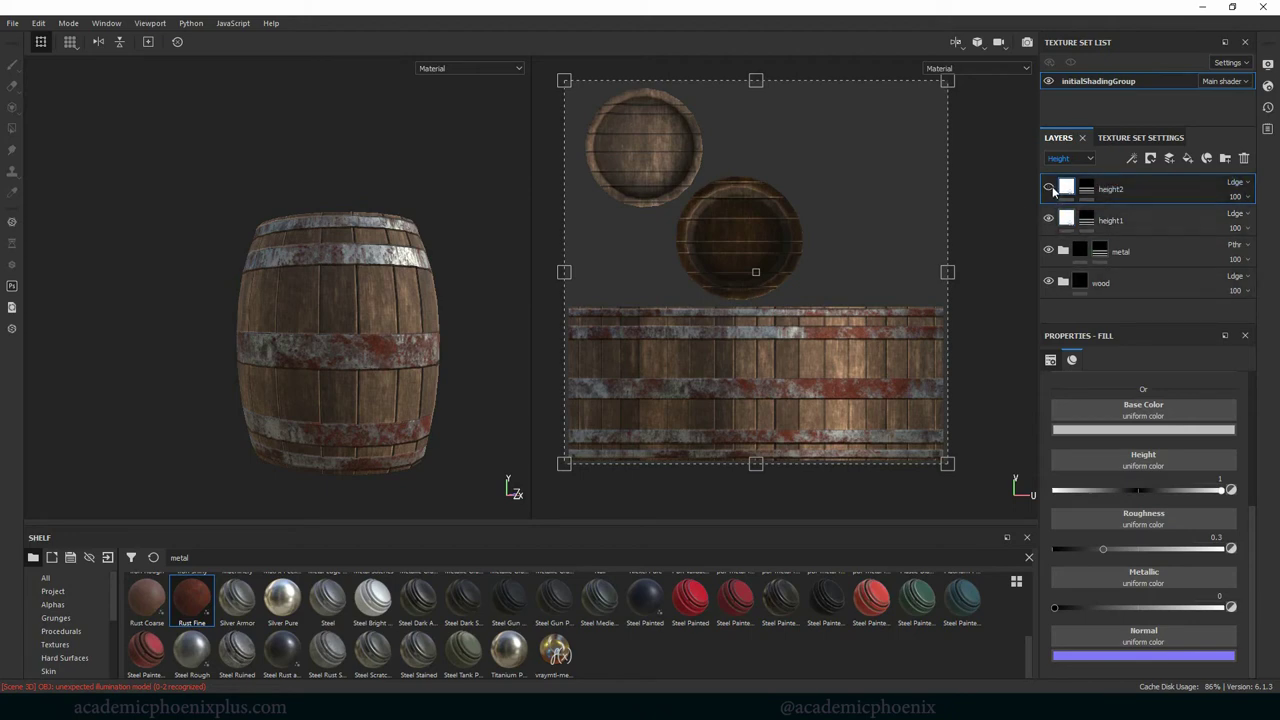
Step: Set the Base Color opacity of the "color added wood" layer in the wood folder to 57
{"action": "left_click", "coordinate": [1066, 160]}
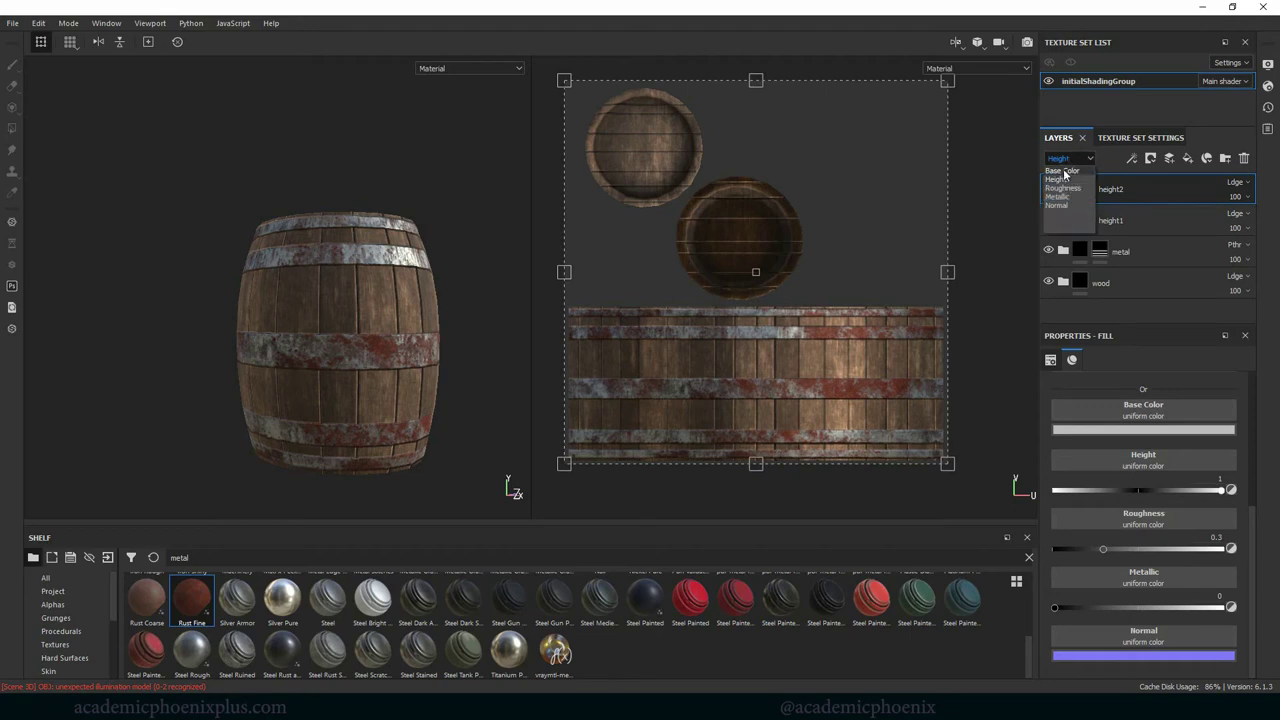
{"action": "left_click", "coordinate": [1062, 174]}
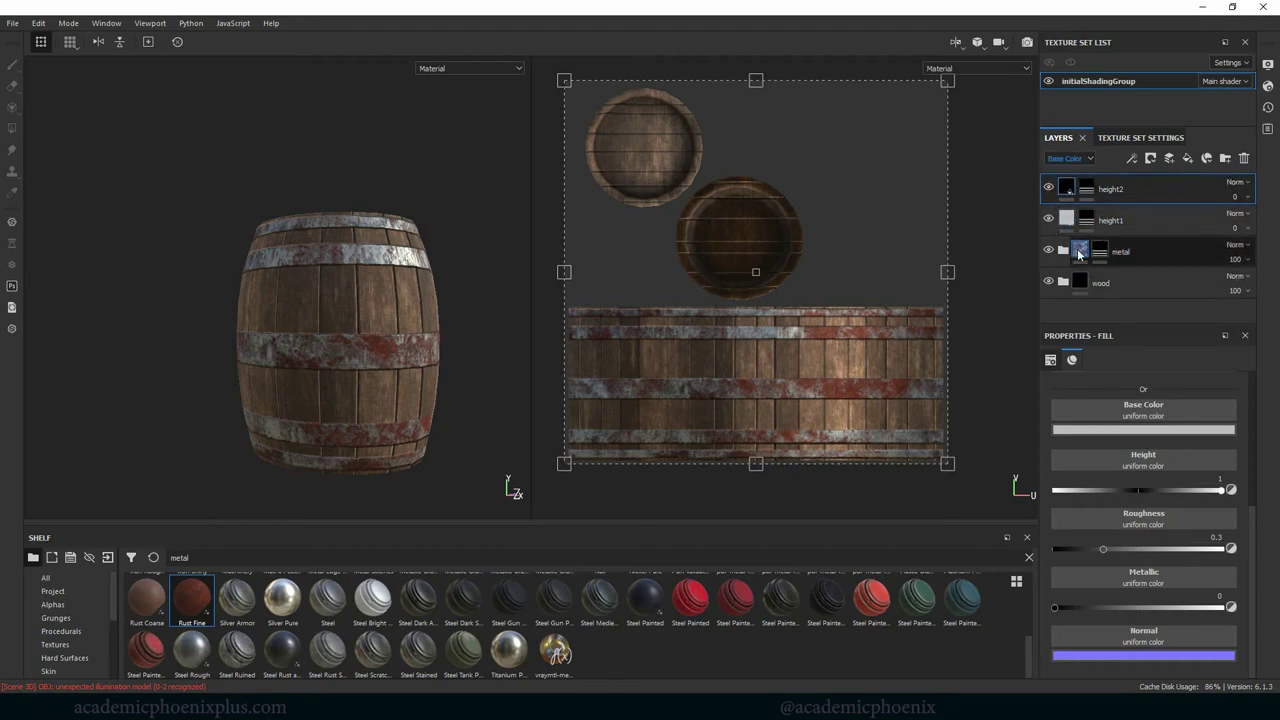
{"action": "left_click_drag", "start_coordinate": [378, 342], "coordinate": [521, 339], "text": "alt"}
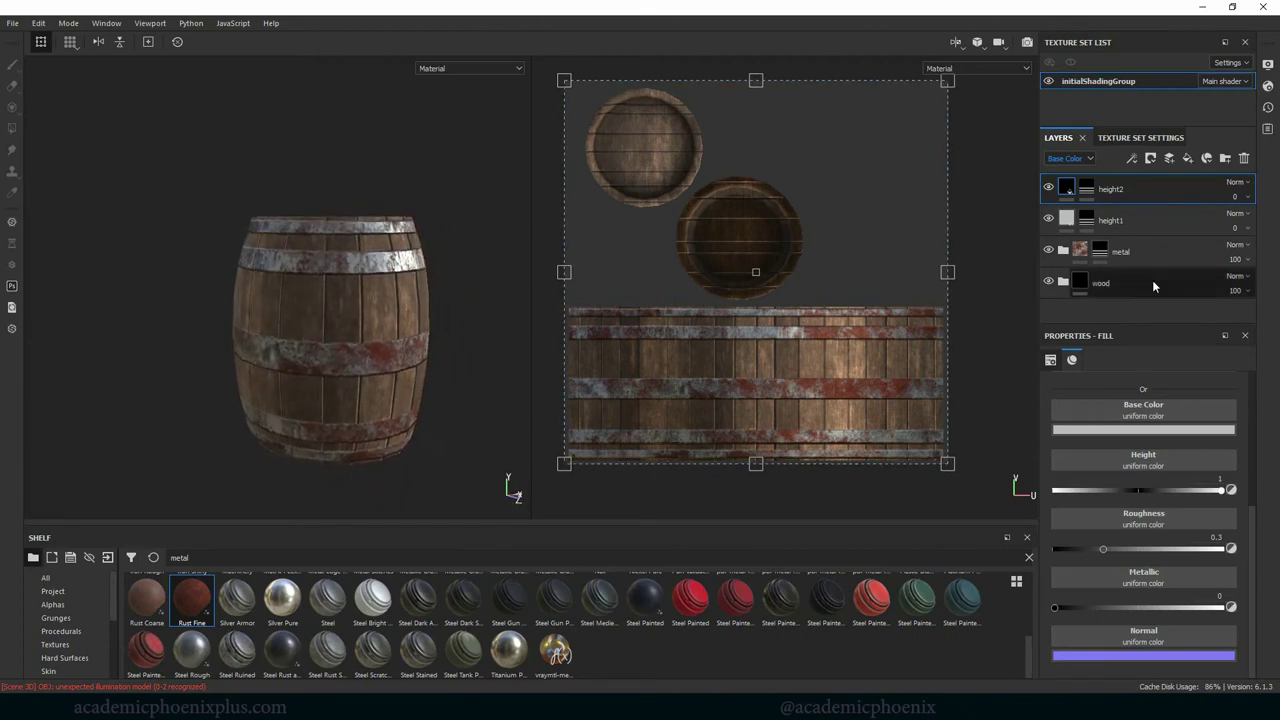
{"action": "left_click", "coordinate": [1064, 282]}
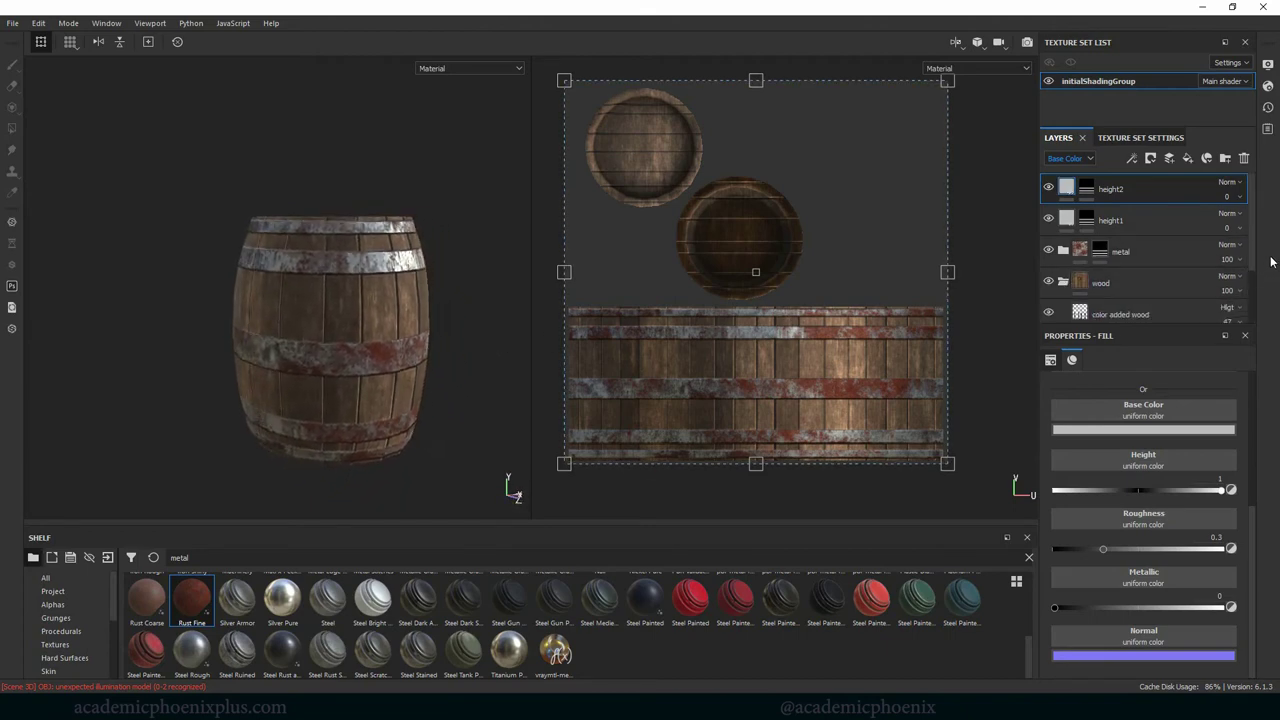
{"action": "scroll", "coordinate": [1251, 261], "scroll_direction": "down", "scroll_amount": 2}
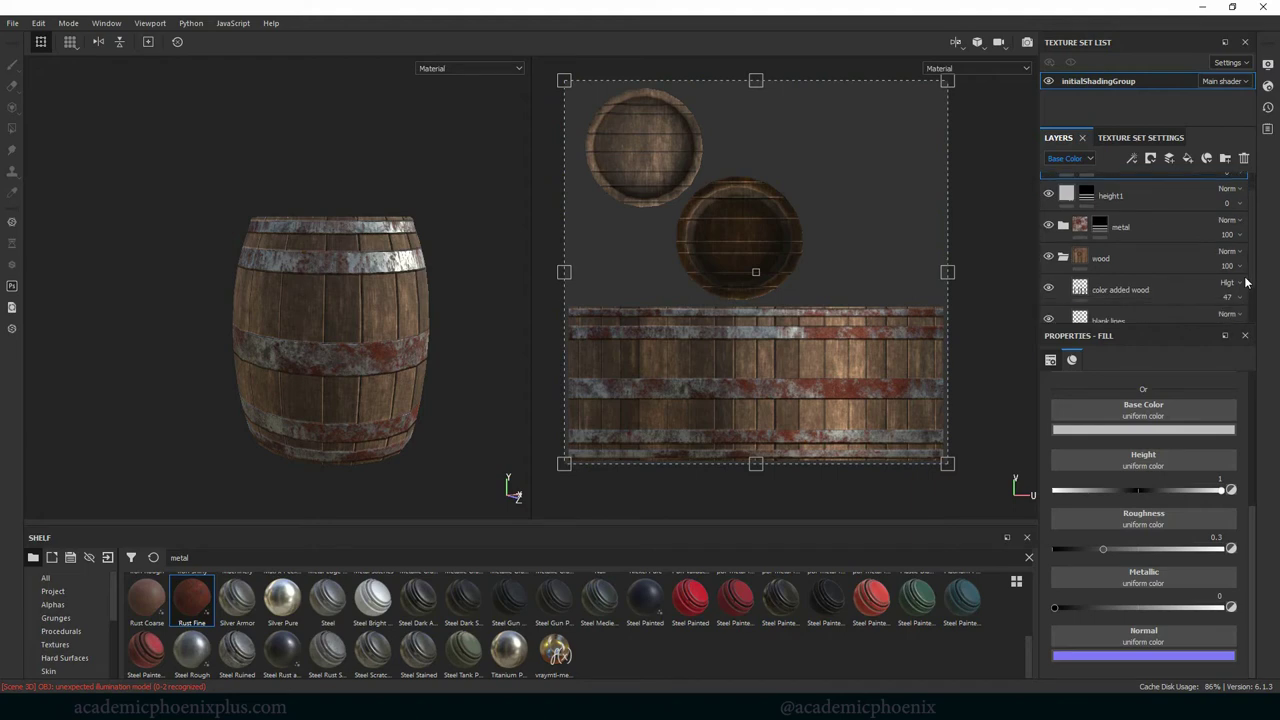
{"action": "left_click", "coordinate": [1178, 272]}
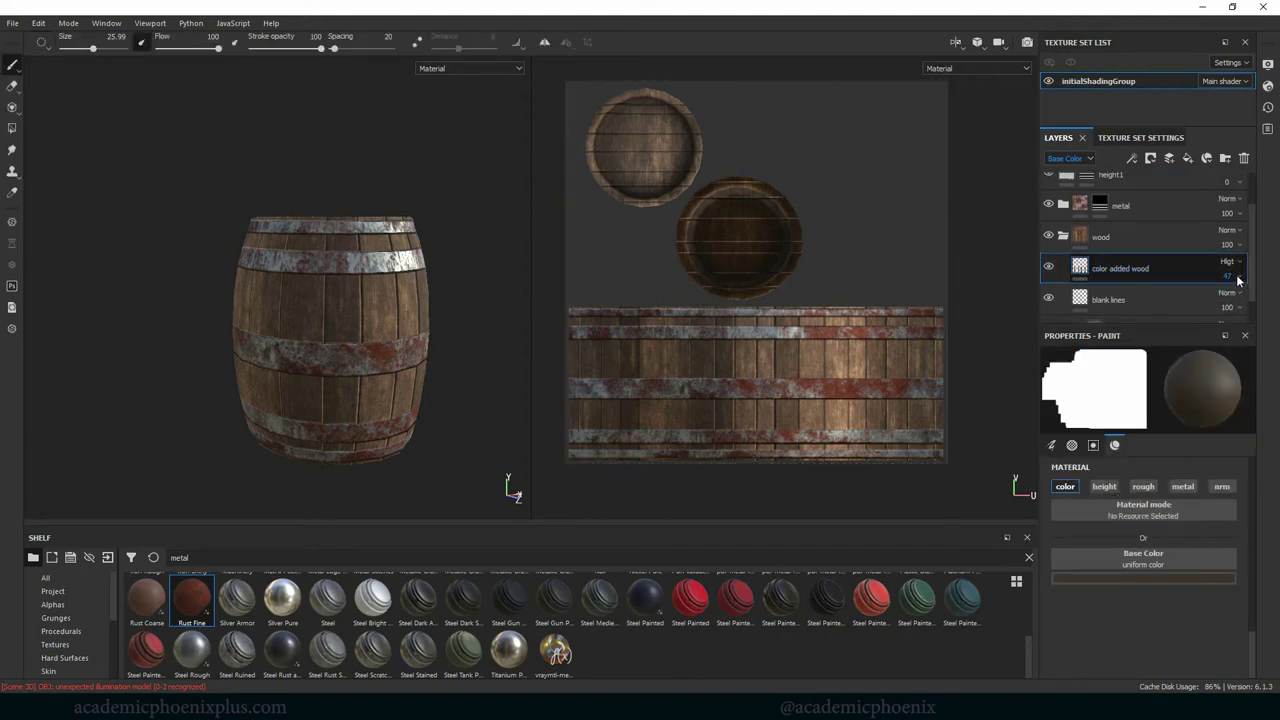
{"action": "left_click_drag", "start_coordinate": [1238, 281], "coordinate": [1255, 305]}
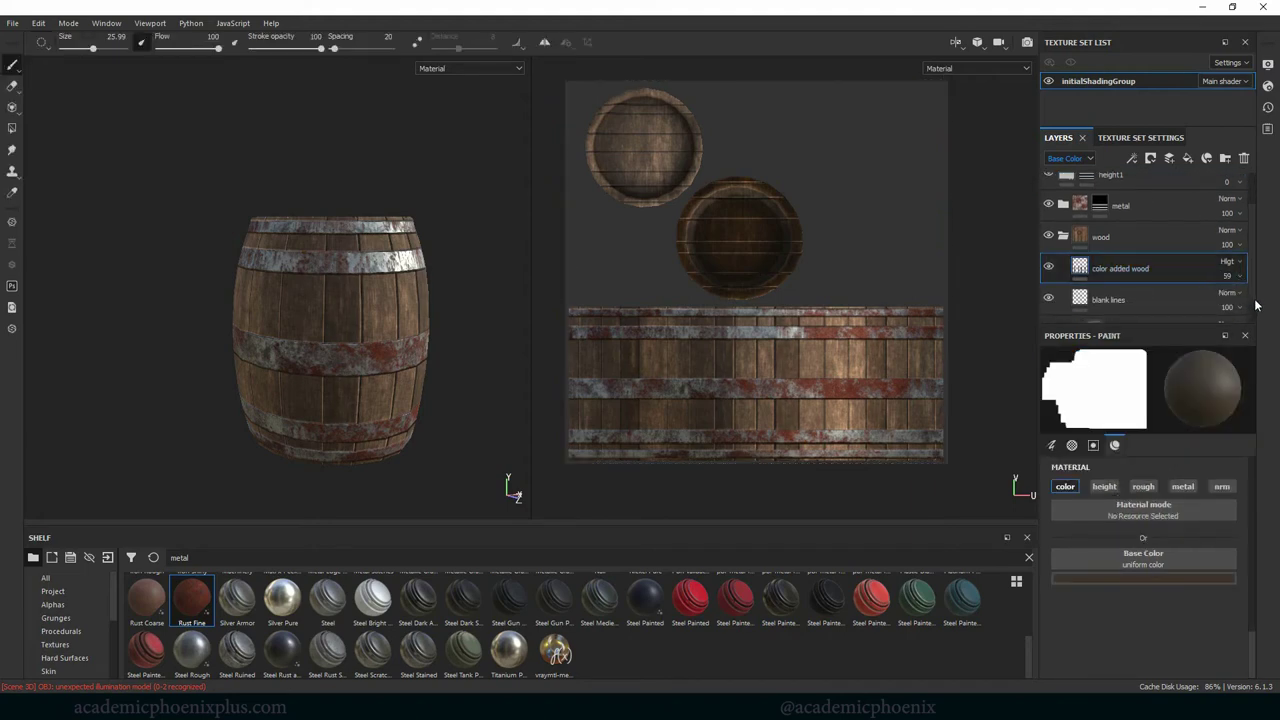
{"action": "left_click", "coordinate": [1240, 279]}
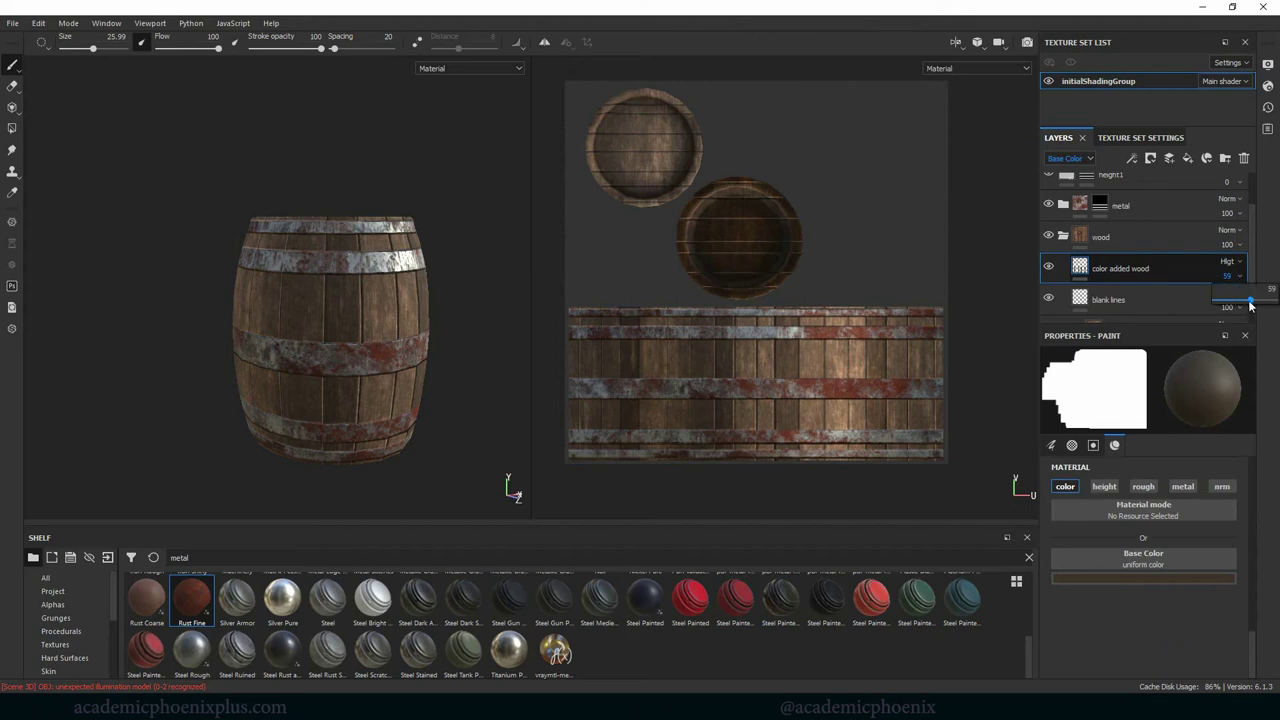
{"action": "left_click_drag", "start_coordinate": [1250, 305], "coordinate": [1247, 305]}
{"action": "left_click_drag", "start_coordinate": [370, 408], "coordinate": [495, 457], "text": "alt"}
{"action": "mouse_move", "coordinate": [429, 277]}
{"action": "left_mouse_down", "text": "alt"}
{"action": "mouse_move", "coordinate": [472, 405]}
{"action": "mouse_move", "coordinate": [460, 346]}
{"action": "mouse_move", "coordinate": [471, 360]}
{"action": "mouse_move", "coordinate": [424, 319]}
{"action": "left_mouse_up", "text": "alt"}
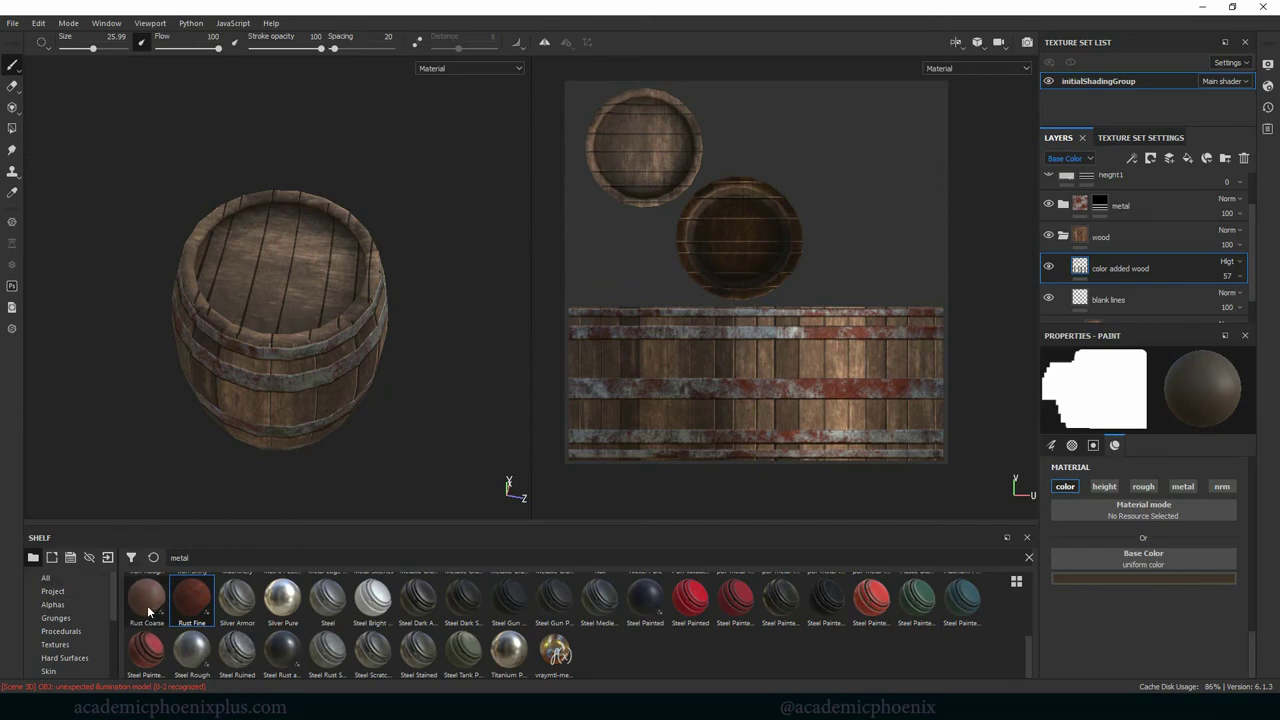
Step: Add fineWineLogo.png from the Barrel project's images/logo folder to the resources to import
{"action": "left_click", "coordinate": [108, 557]}
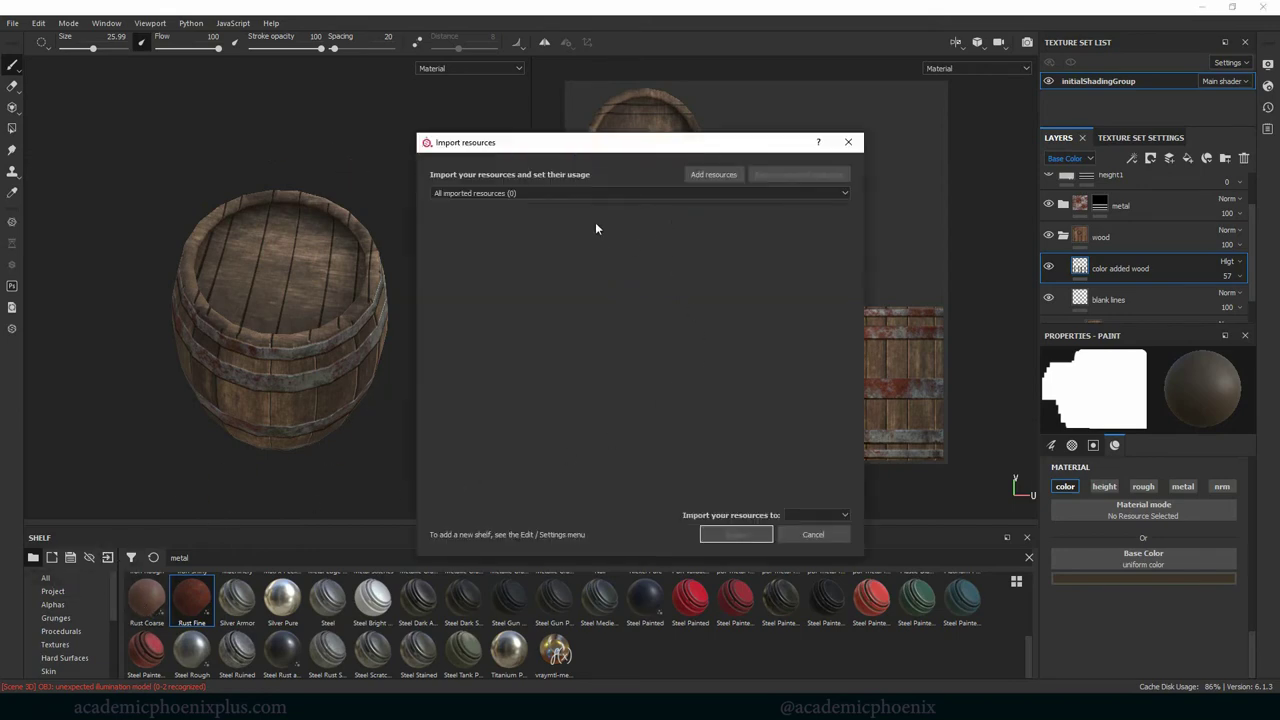
{"action": "left_click", "coordinate": [712, 175]}
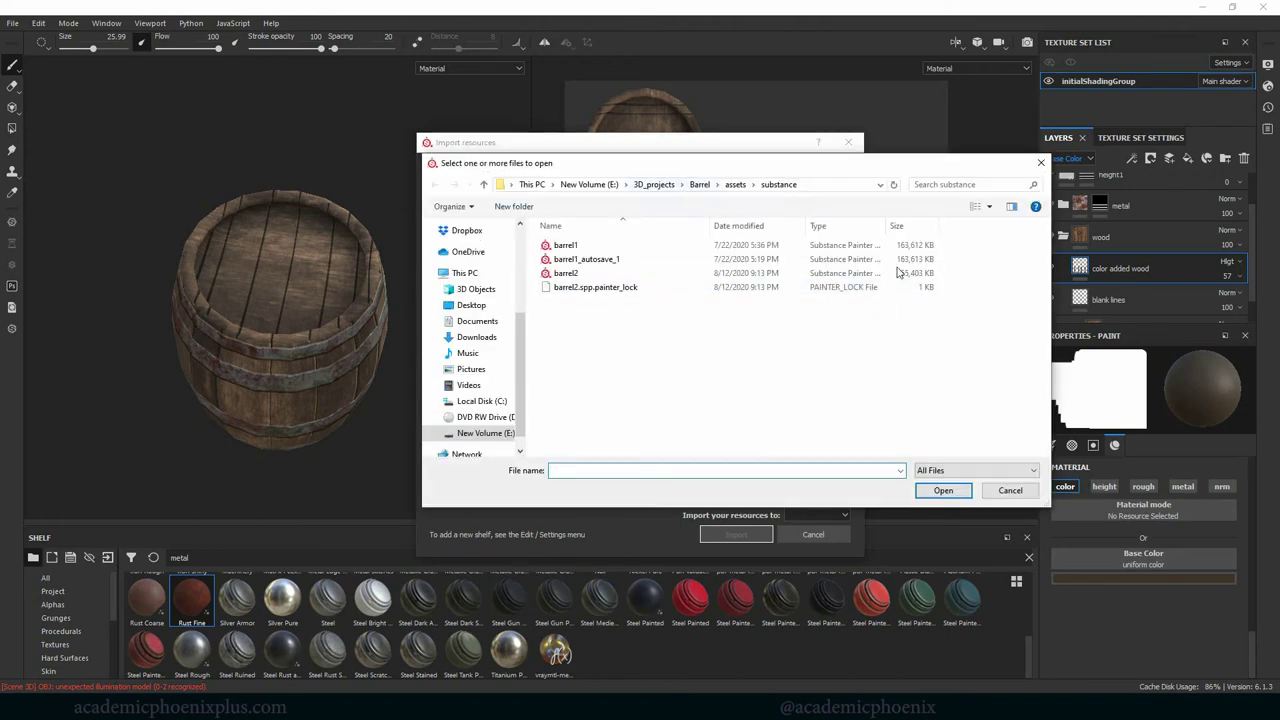
{"action": "left_click", "coordinate": [735, 185]}
{"action": "left_click", "coordinate": [700, 185]}
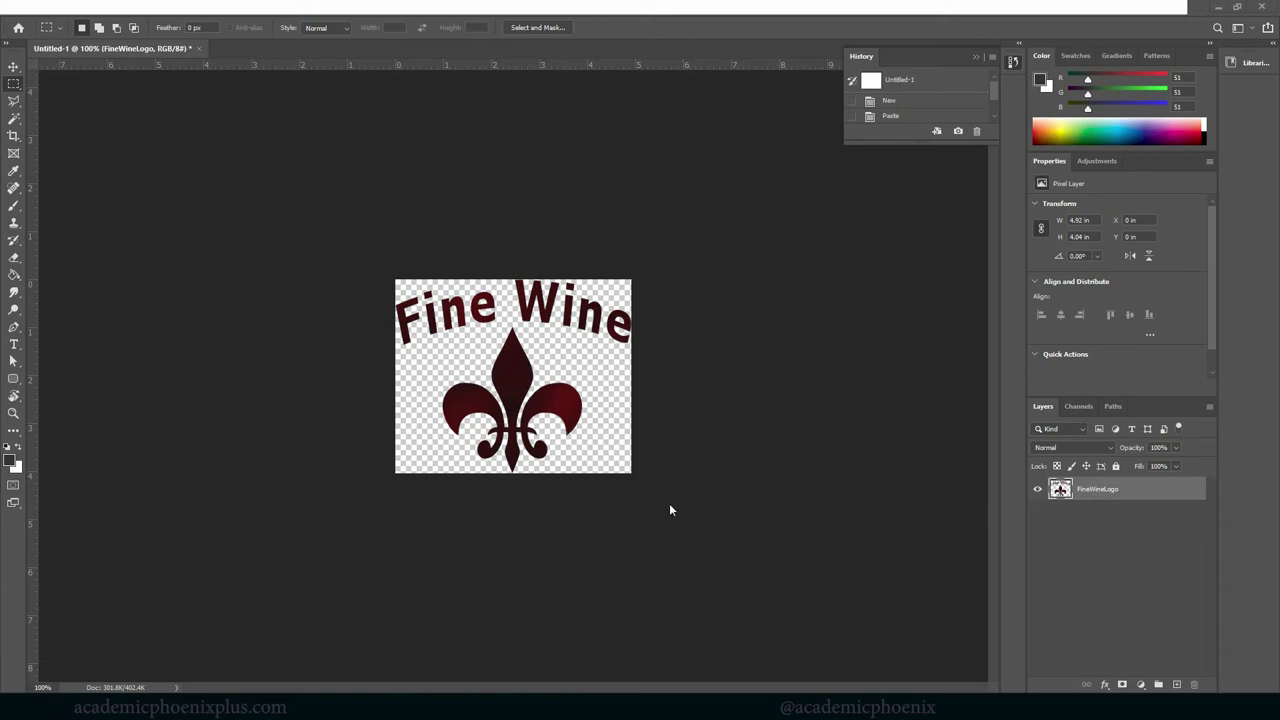
{"action": "left_click", "coordinate": [1224, 8]}
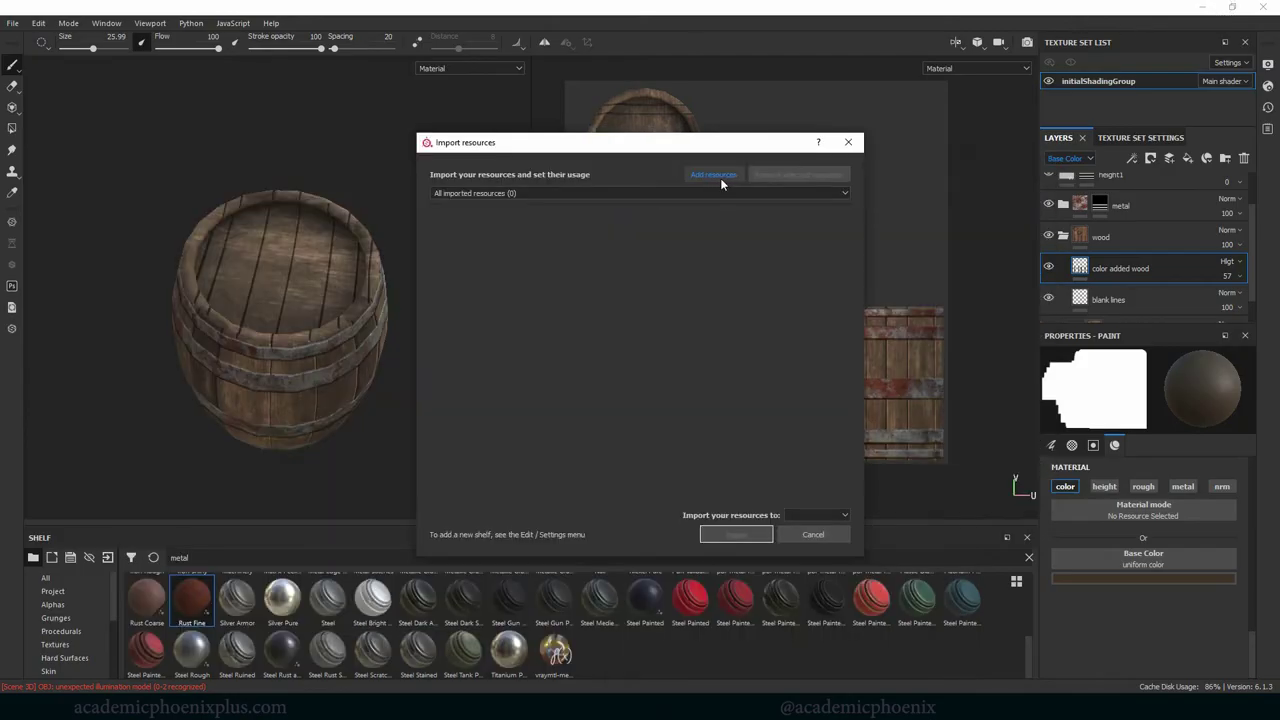
{"action": "left_click", "coordinate": [723, 177]}
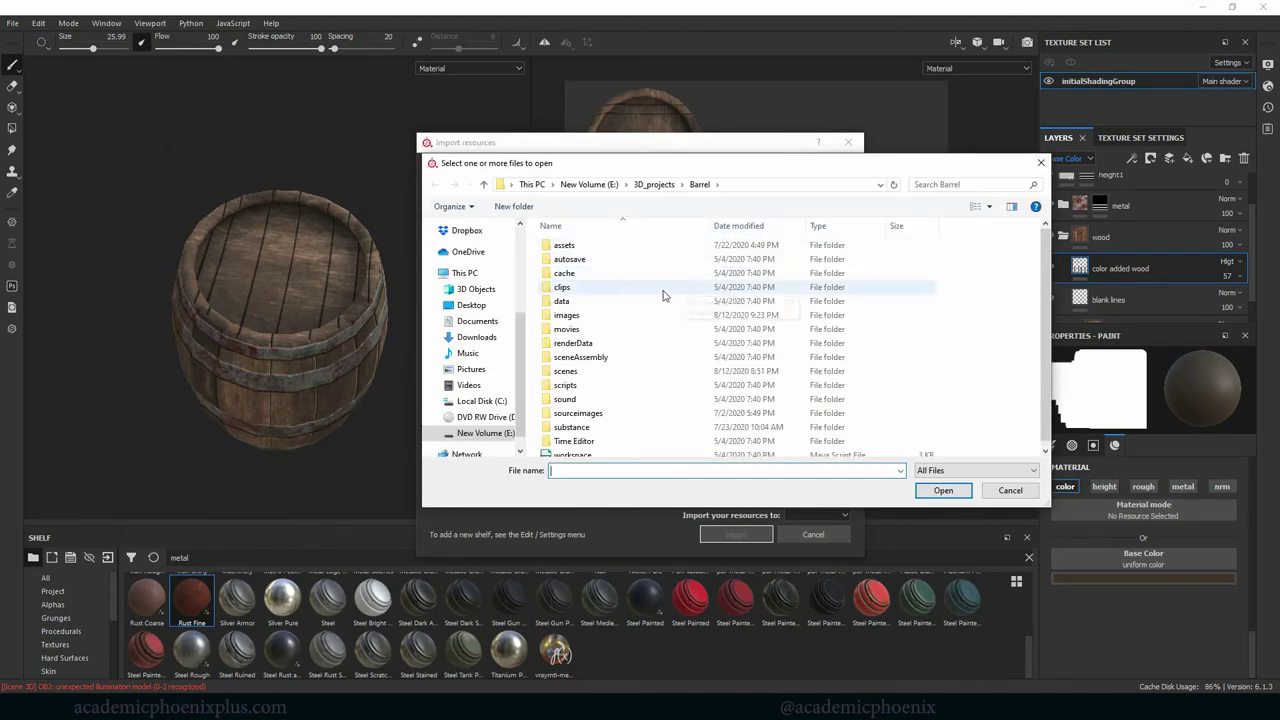
{"action": "double_click", "coordinate": [600, 316]}
{"action": "double_click", "coordinate": [578, 270]}
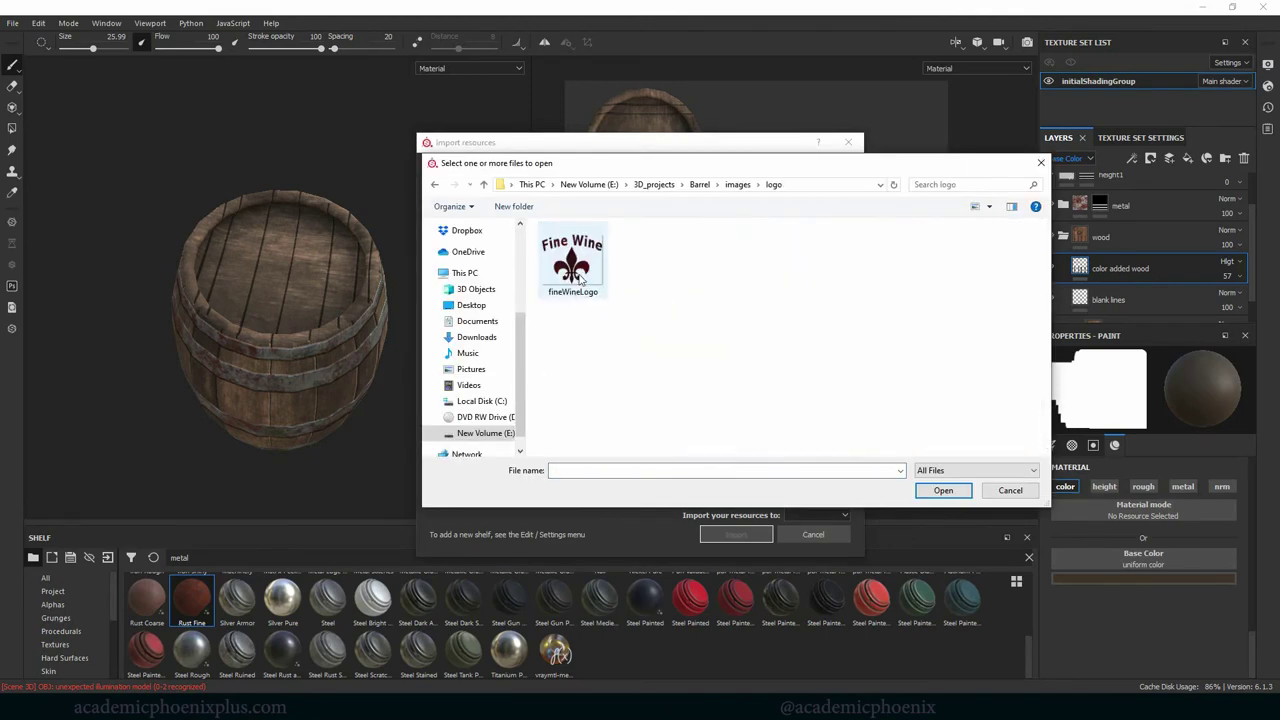
{"action": "left_click", "coordinate": [577, 280]}
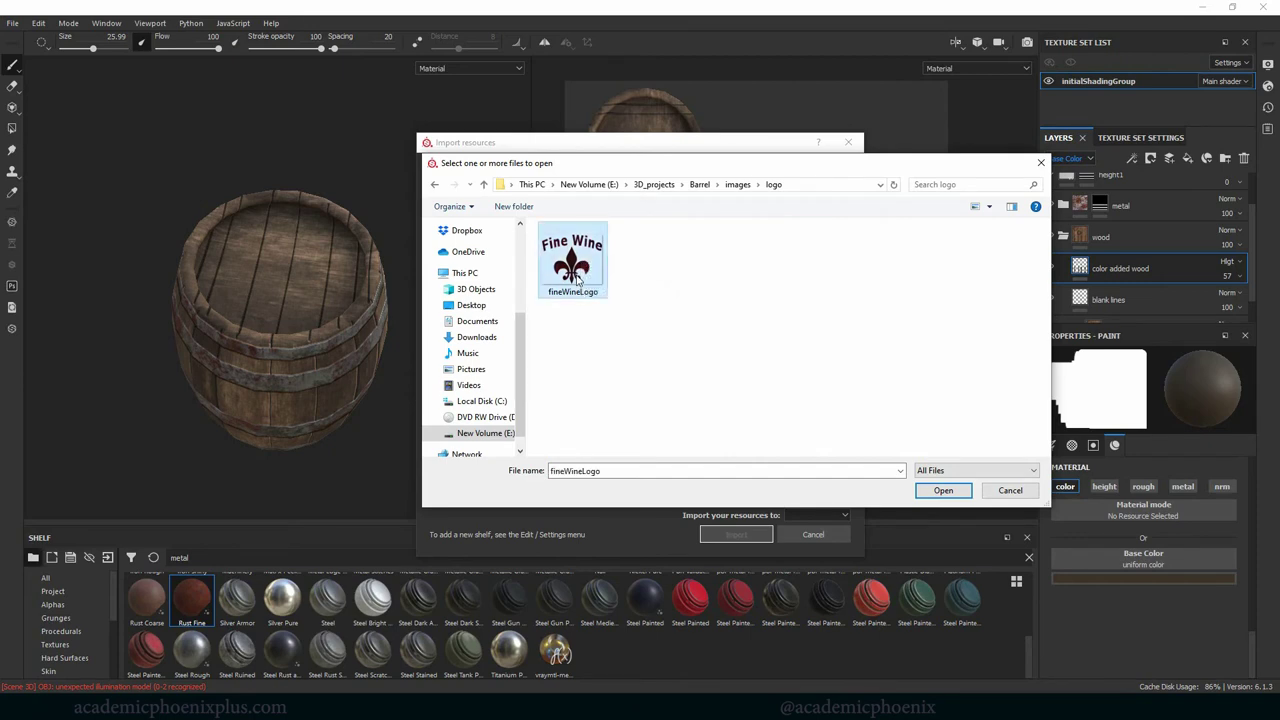
{"action": "double_click", "coordinate": [577, 280]}
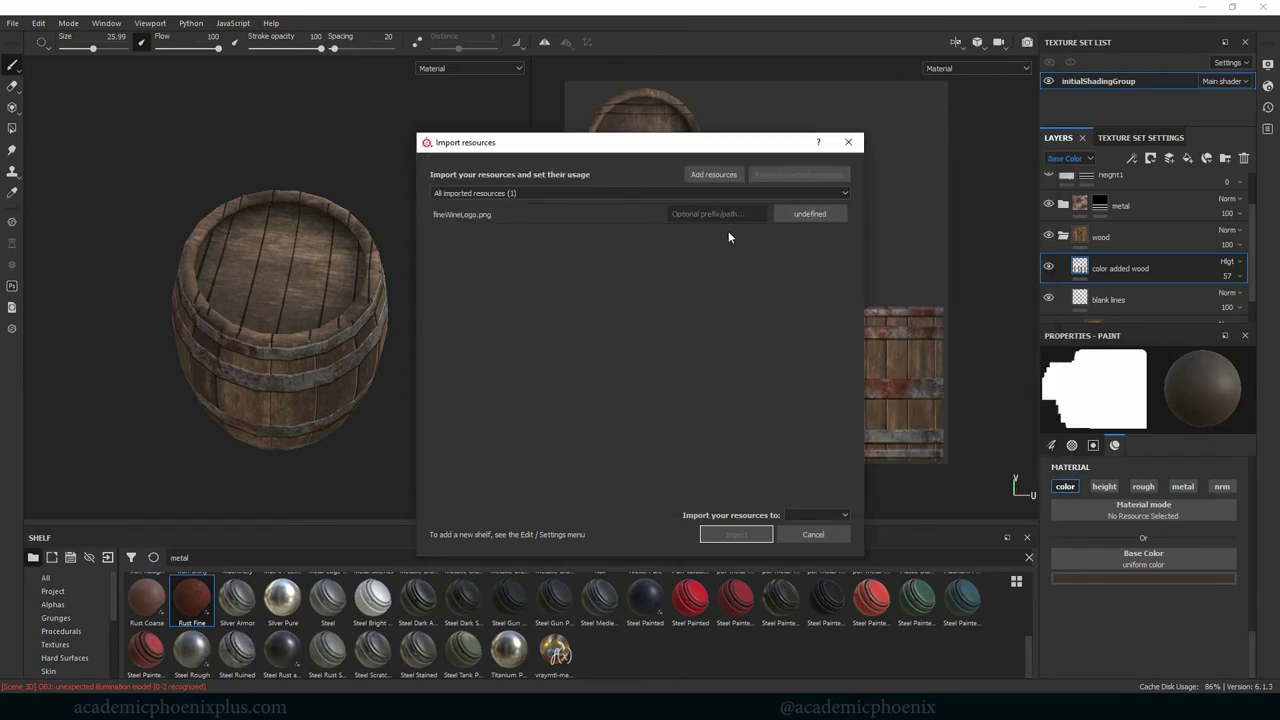
Step: Set the usage of fineWineLogo.png to texture and import it into the current barrel project
{"action": "left_click", "coordinate": [797, 214]}
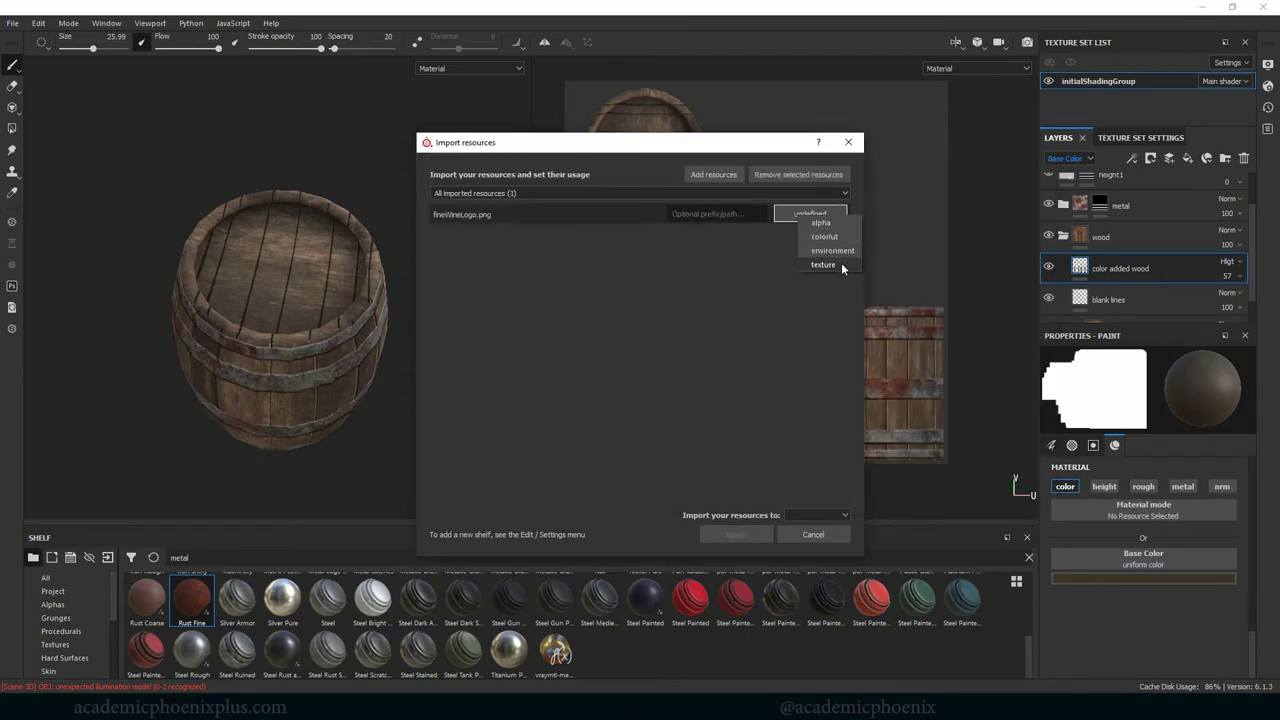
{"action": "left_click", "coordinate": [834, 265]}
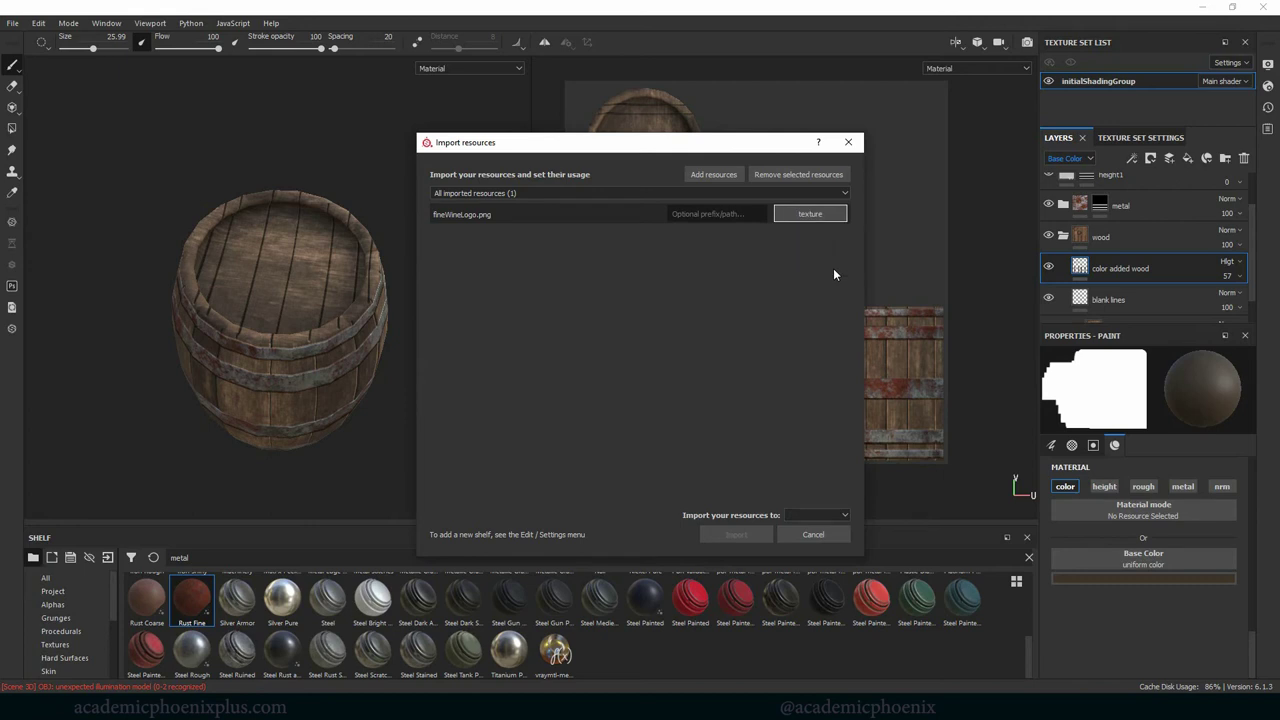
{"action": "left_click", "coordinate": [812, 516]}
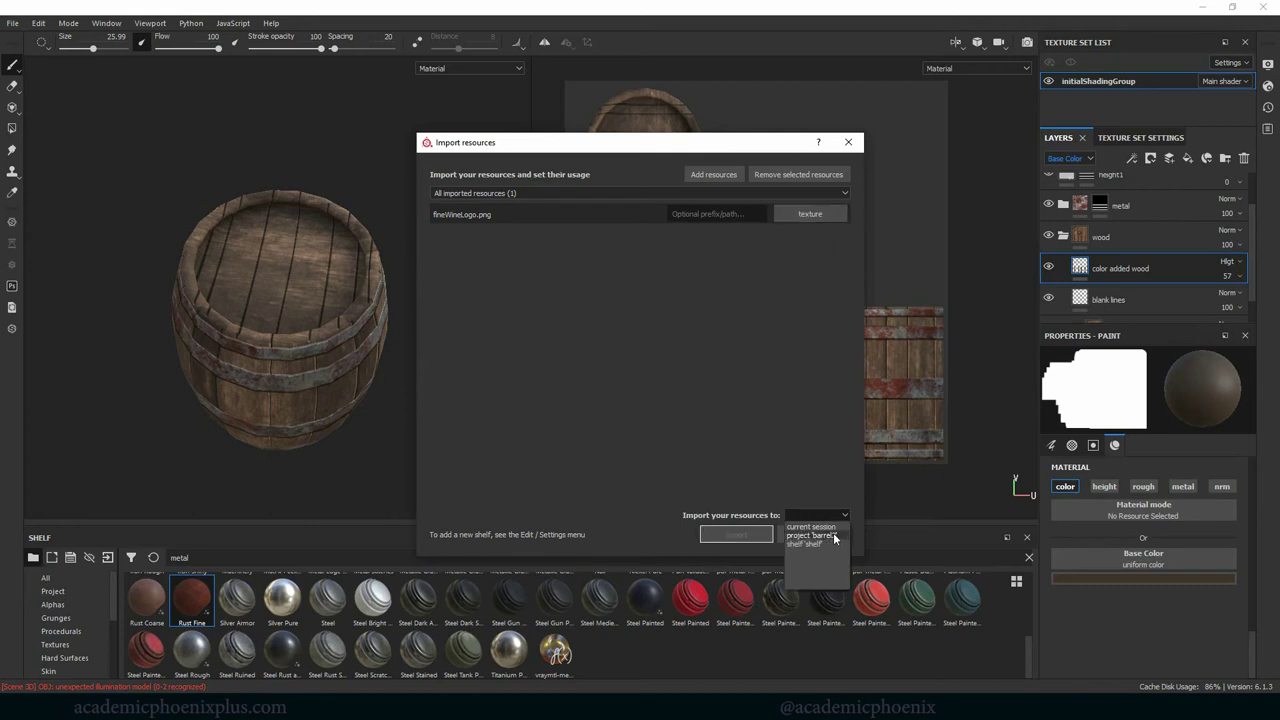
{"action": "left_click", "coordinate": [830, 535]}
{"action": "left_click", "coordinate": [760, 536]}
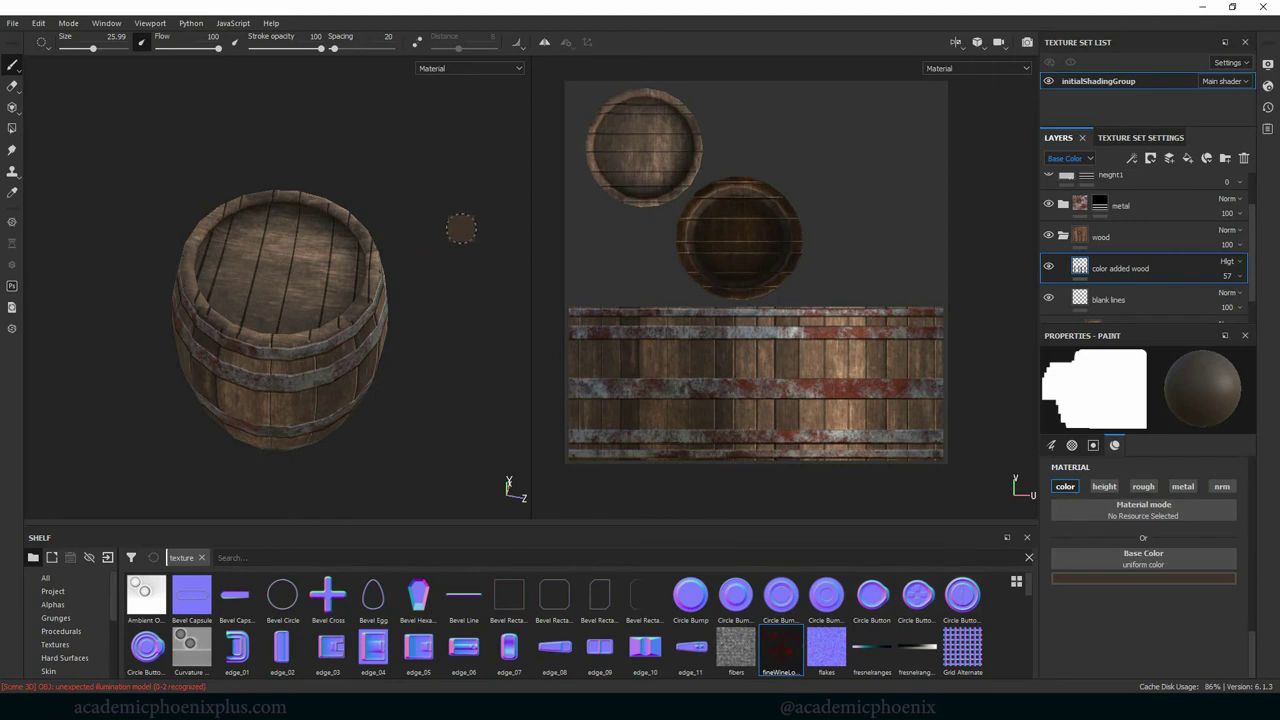
Step: Face the barrel's lid, add an empty paint layer above height2, and activate the Projection tool
{"action": "left_click_drag", "start_coordinate": [452, 244], "coordinate": [449, 268], "text": "alt"}
{"action": "right_click_drag", "start_coordinate": [449, 268], "coordinate": [493, 400], "text": "alt"}
{"action": "mouse_move", "coordinate": [493, 400]}
{"action": "left_mouse_down", "text": "alt"}
{"action": "mouse_move", "coordinate": [494, 380]}
{"action": "mouse_move", "coordinate": [486, 409]}
{"action": "mouse_move", "coordinate": [481, 384]}
{"action": "mouse_move", "coordinate": [508, 386]}
{"action": "left_mouse_up", "text": "alt"}
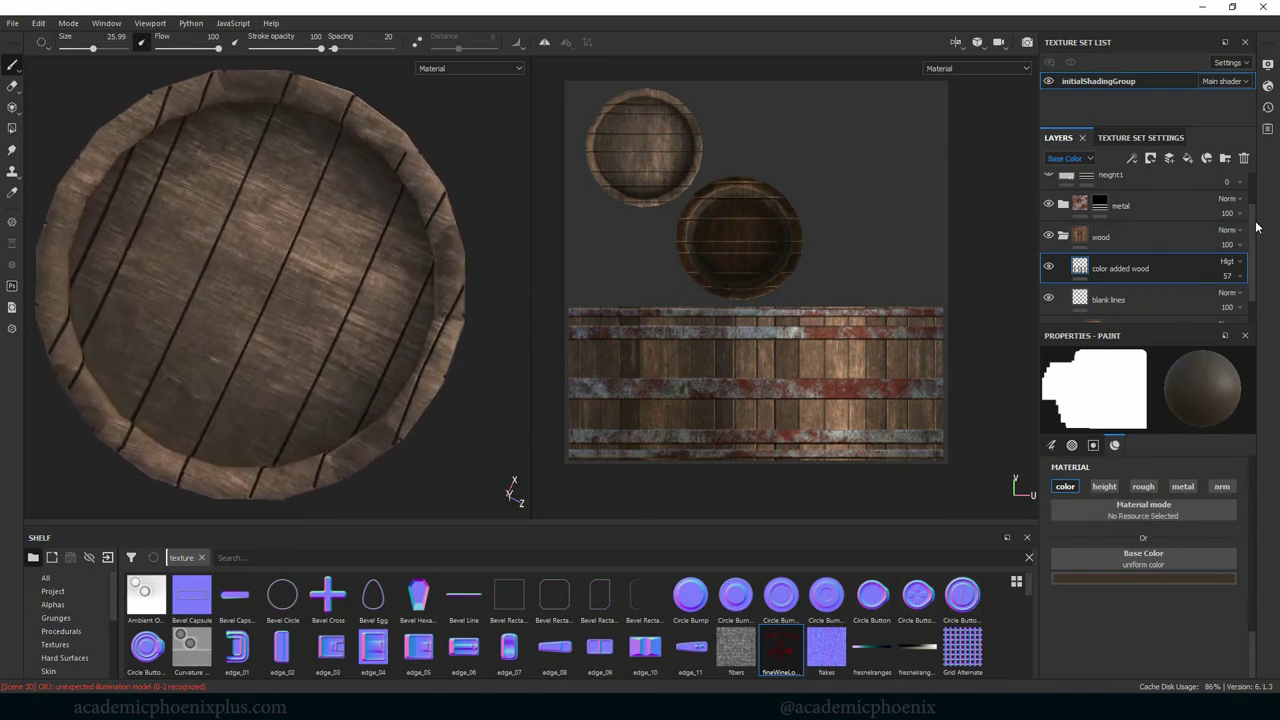
{"action": "scroll", "coordinate": [1150, 240], "scroll_direction": "up", "scroll_amount": 2}
{"action": "left_click", "coordinate": [1188, 158]}
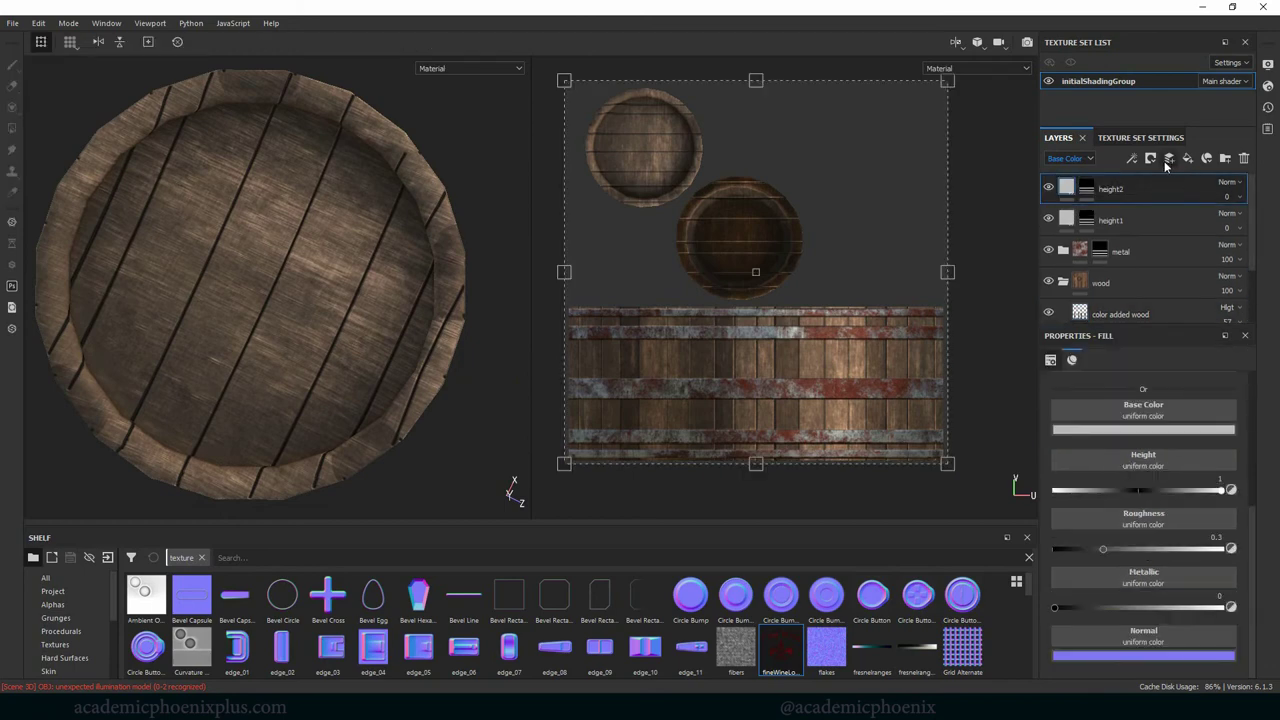
{"action": "key", "text": "ctrl+shift+n"}
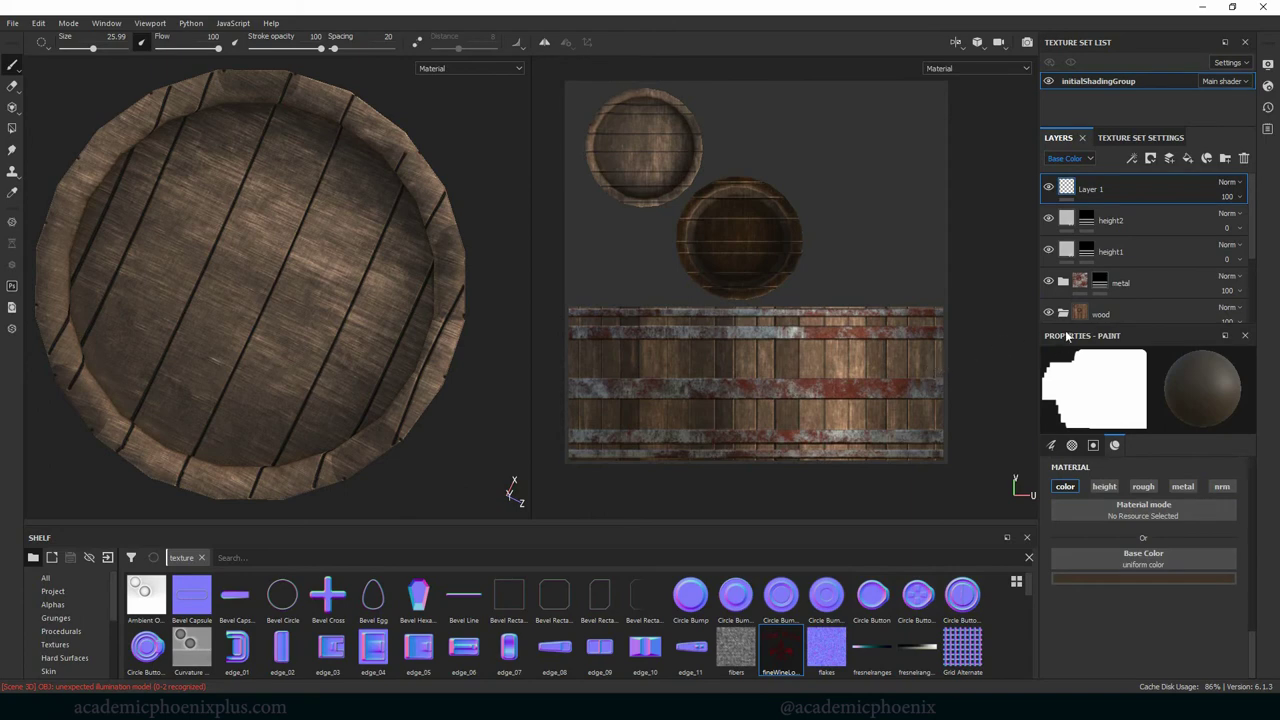
{"action": "left_click", "coordinate": [12, 108]}
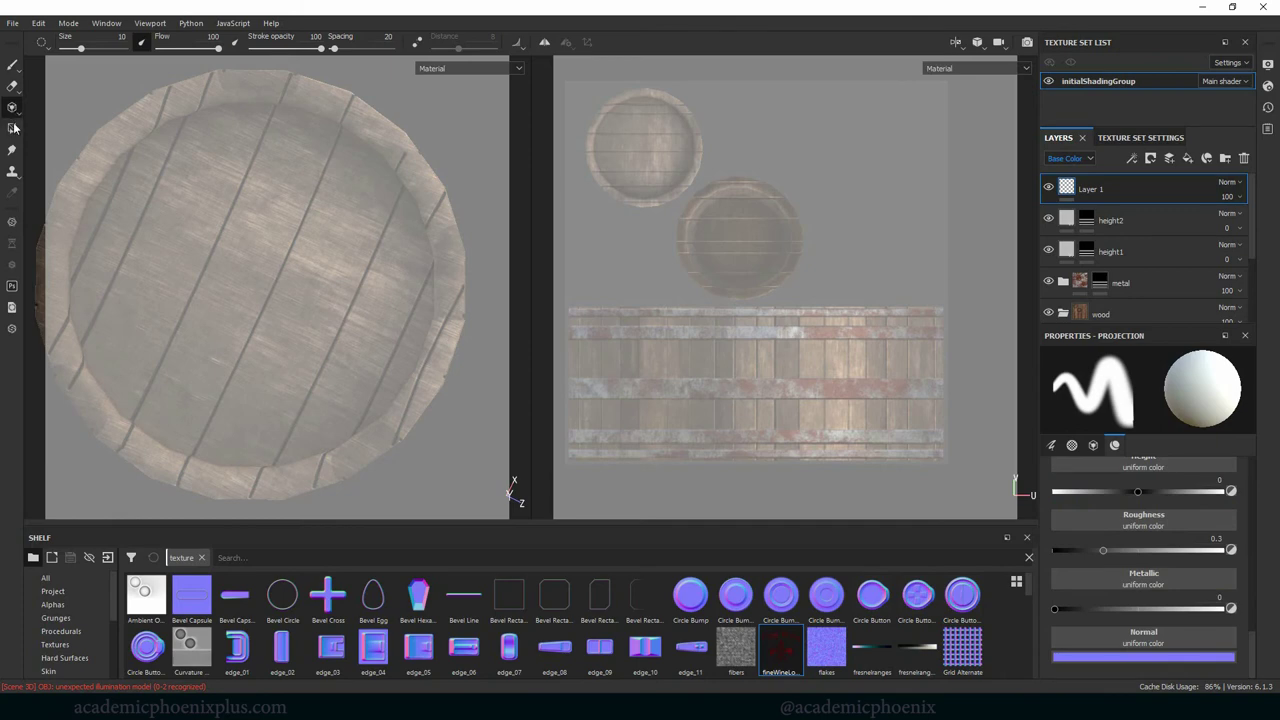
Step: Limit the projection material to the color and rough channels, disabling height, metal and nrm
{"action": "left_click_drag", "start_coordinate": [1254, 646], "coordinate": [1261, 606]}
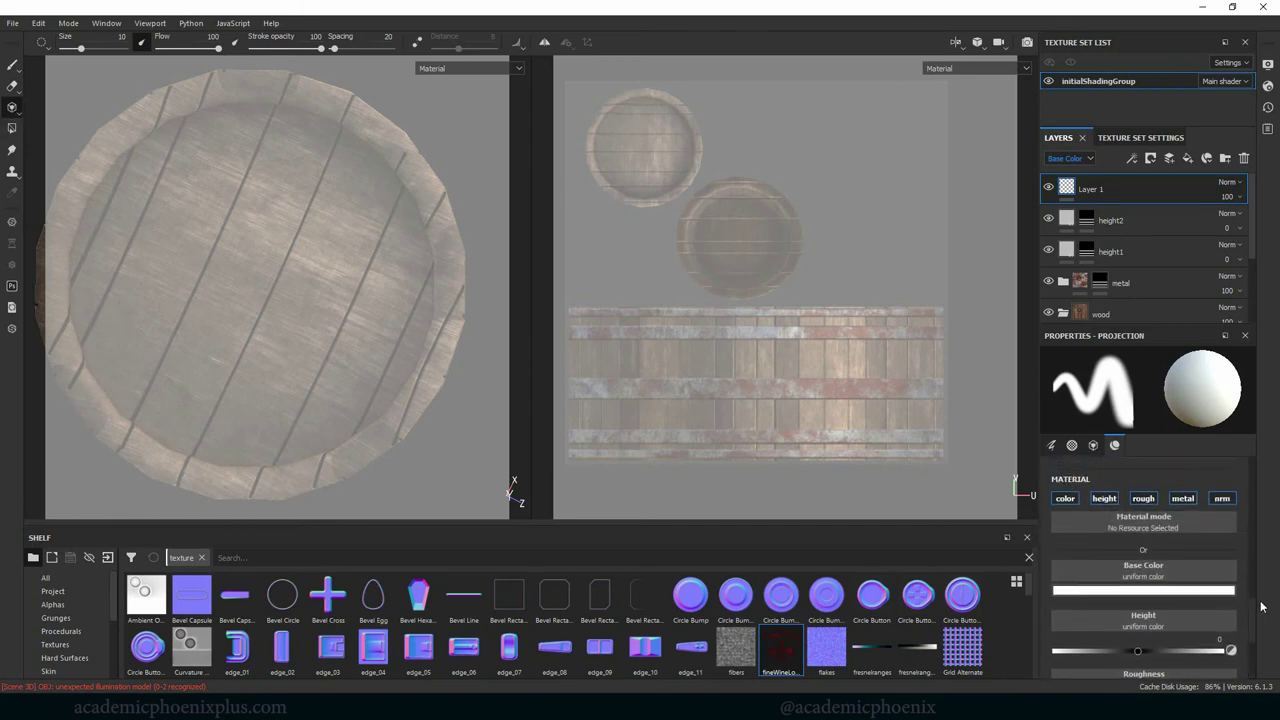
{"action": "left_click", "coordinate": [1104, 498]}
{"action": "left_click", "coordinate": [1147, 500]}
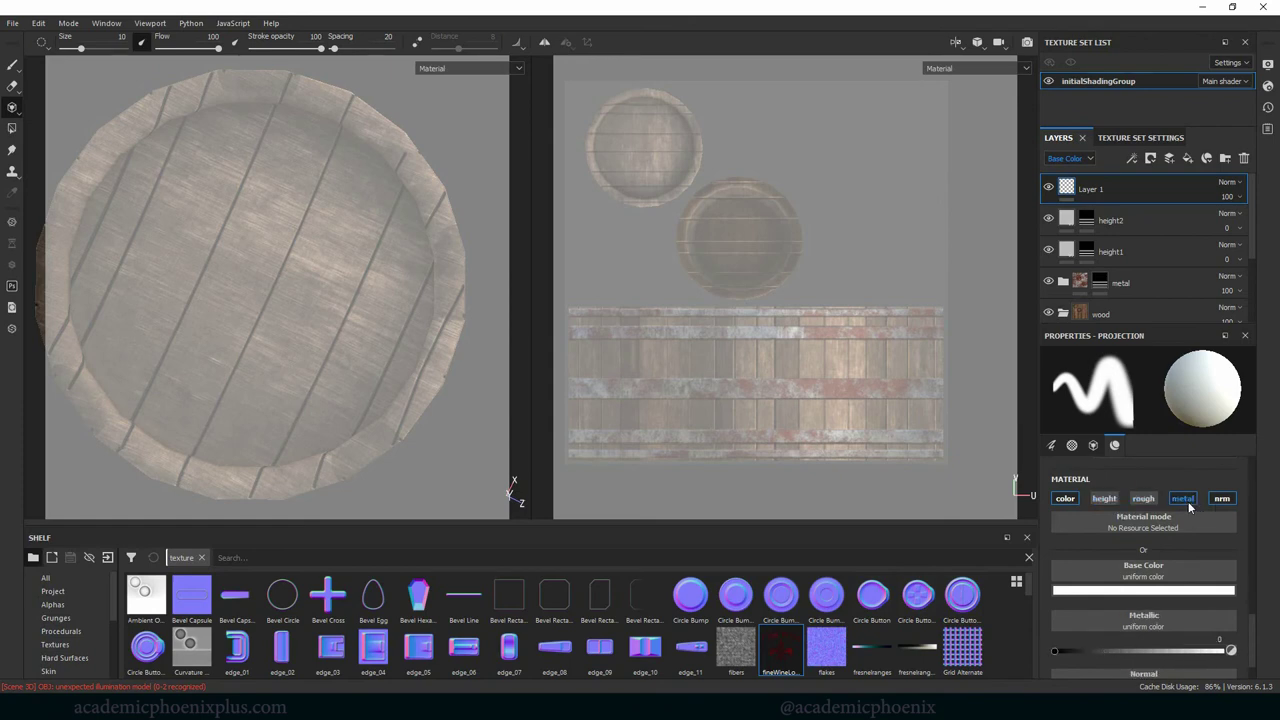
{"action": "left_click", "coordinate": [1187, 500]}
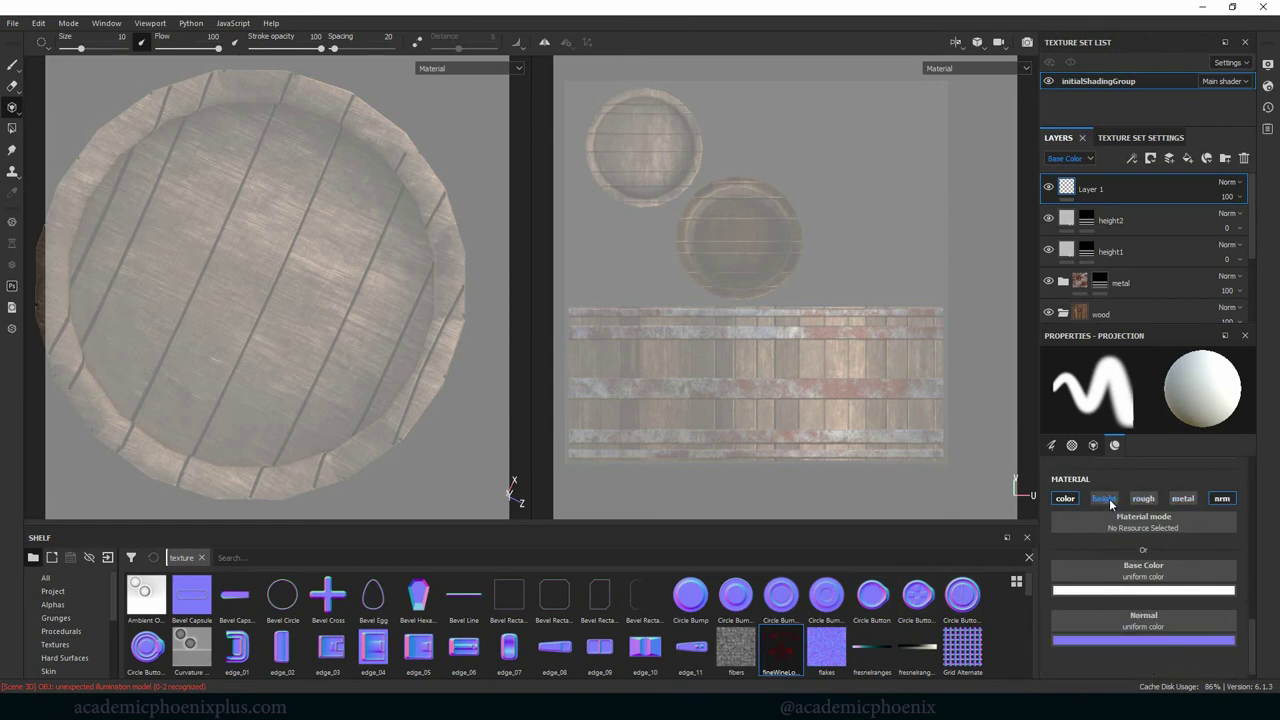
{"action": "left_click", "coordinate": [1143, 498]}
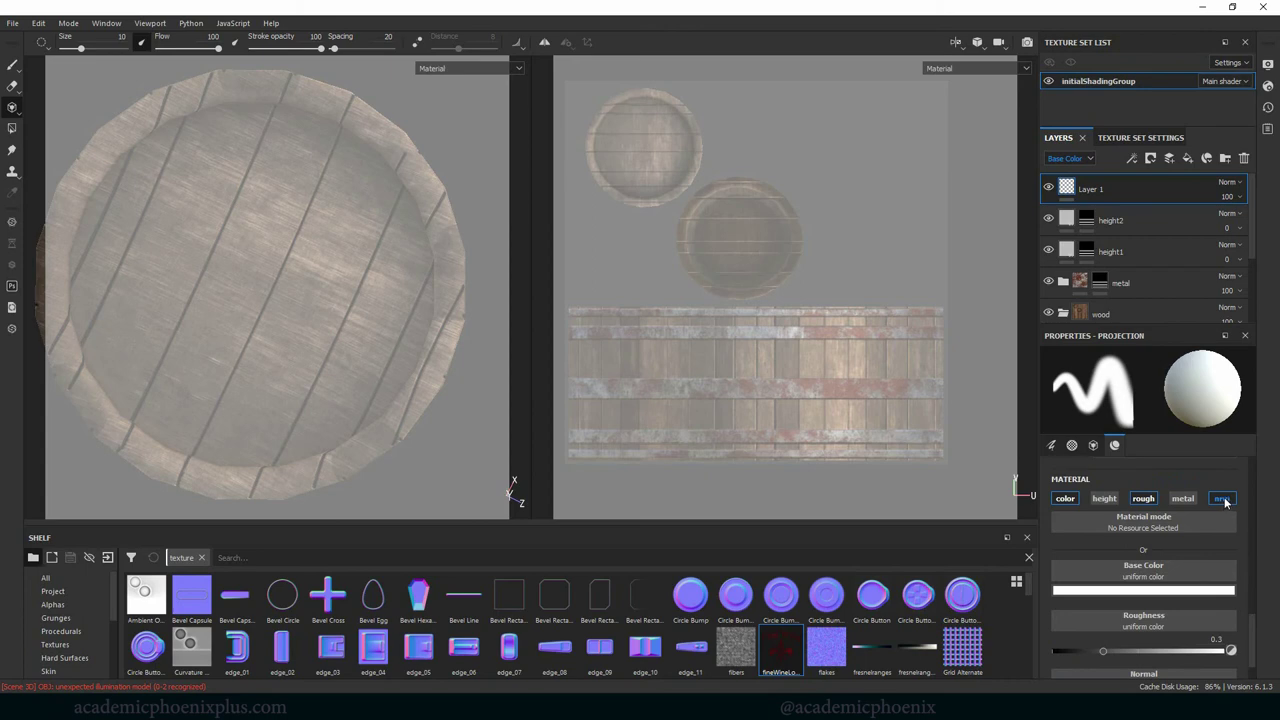
{"action": "left_click", "coordinate": [1223, 499]}
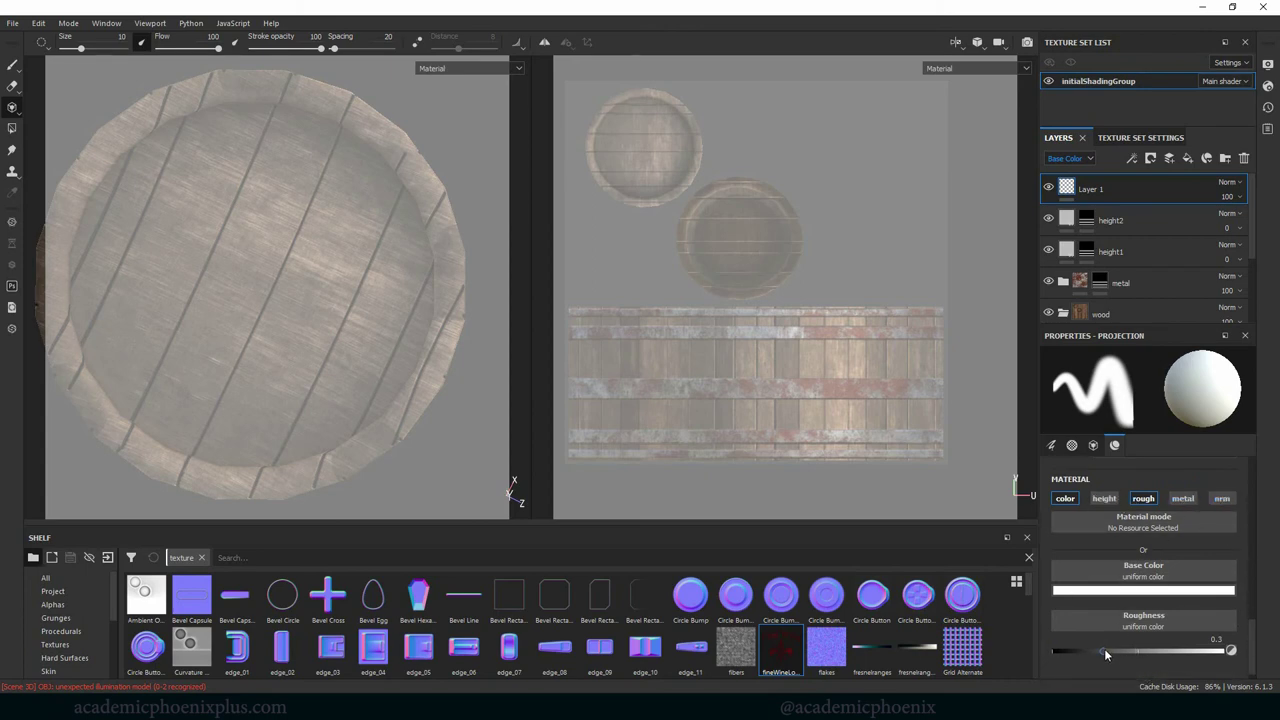
Step: Set the projection's roughness to 0.5370 and assign the fineWineLogo texture as its base color
{"action": "left_click_drag", "start_coordinate": [1142, 651], "coordinate": [1144, 654]}
{"action": "left_click_drag", "start_coordinate": [781, 645], "coordinate": [1136, 597]}
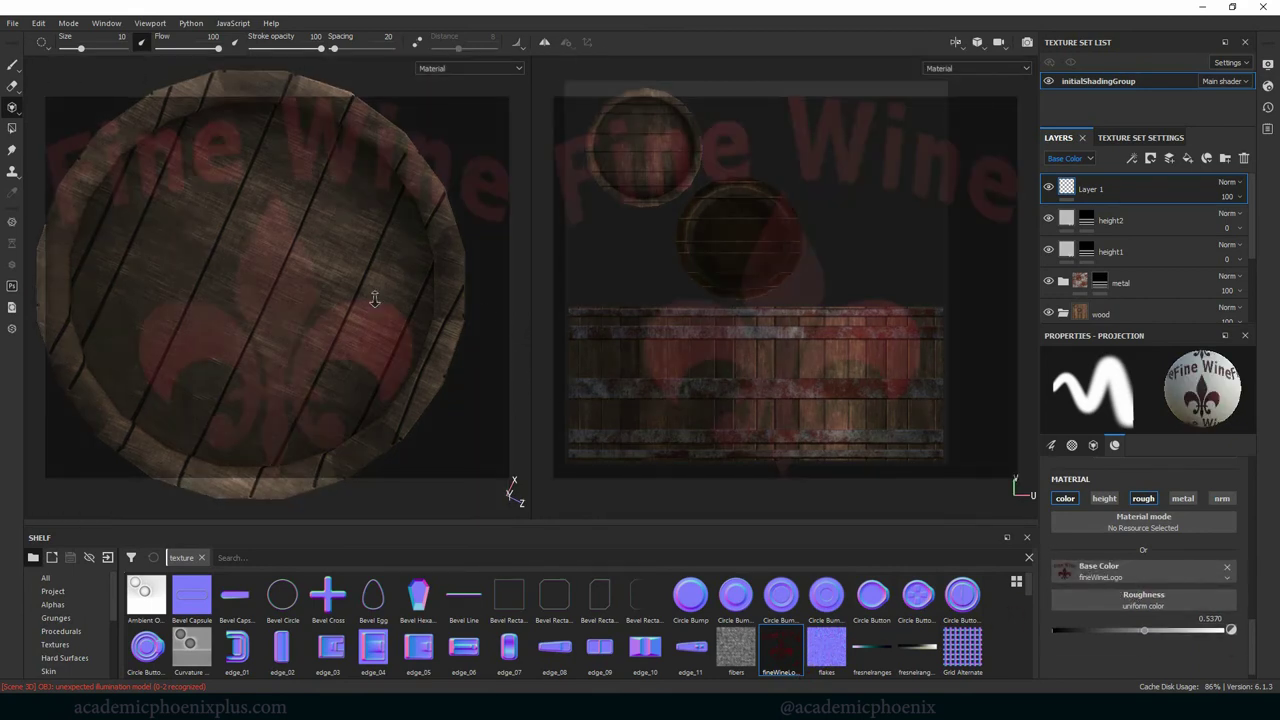
Step: Scale down the logo stencil in the 3D view so it fits within the barrel's lid
{"action": "mouse_move", "coordinate": [372, 298]}
{"action": "right_mouse_down", "text": "alt"}
{"action": "mouse_move", "coordinate": [330, 292]}
{"action": "mouse_move", "coordinate": [358, 305]}
{"action": "right_mouse_up", "text": "alt"}
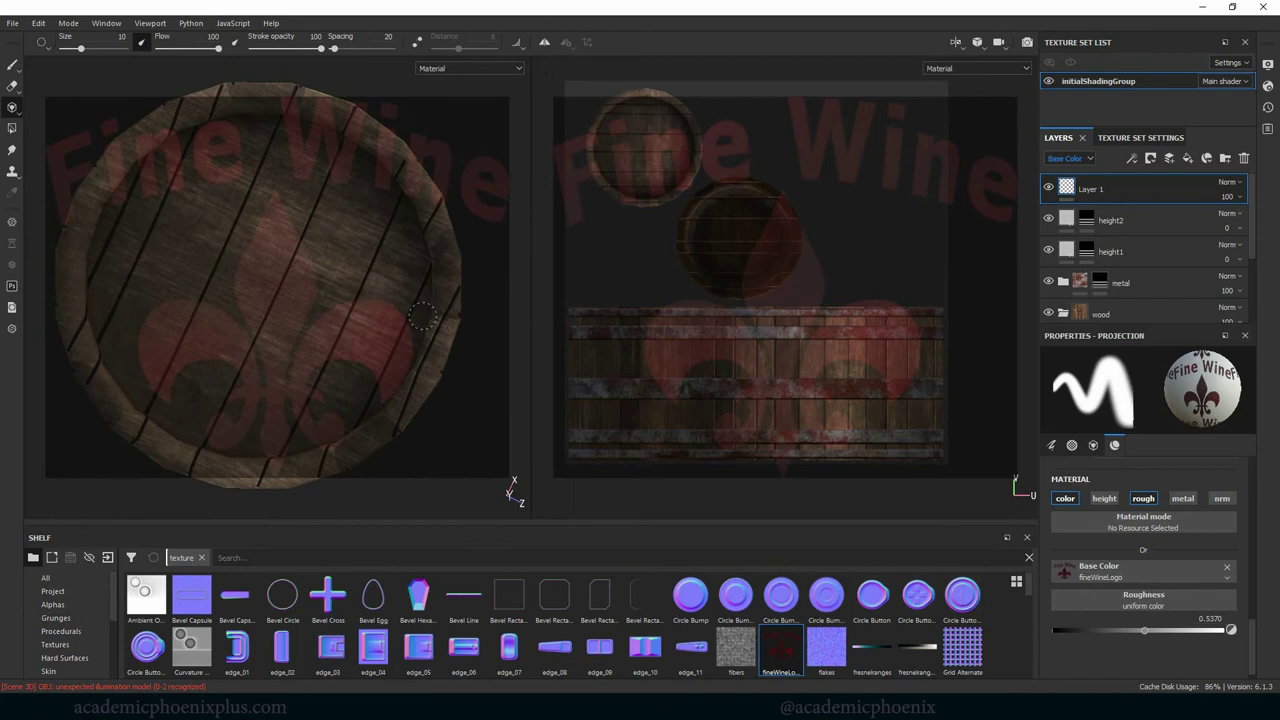
{"action": "key", "text": "s"}
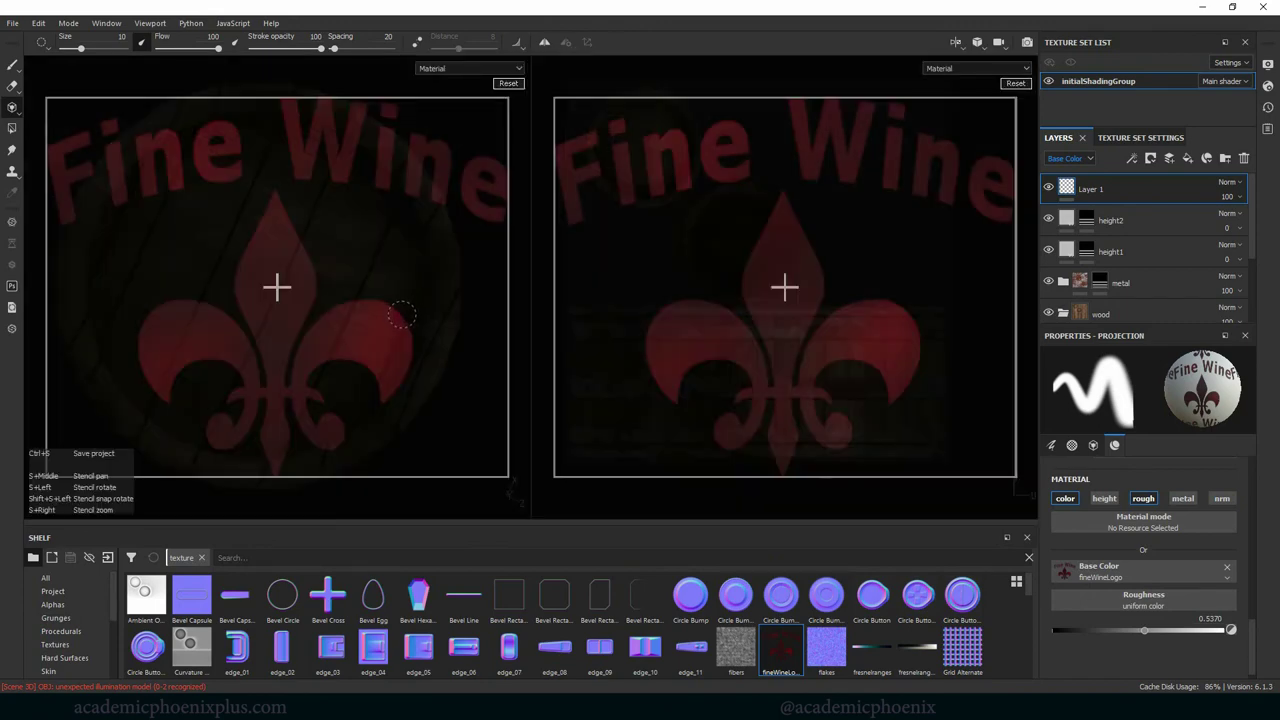
{"action": "right_click_drag", "start_coordinate": [432, 340], "coordinate": [300, 338]}
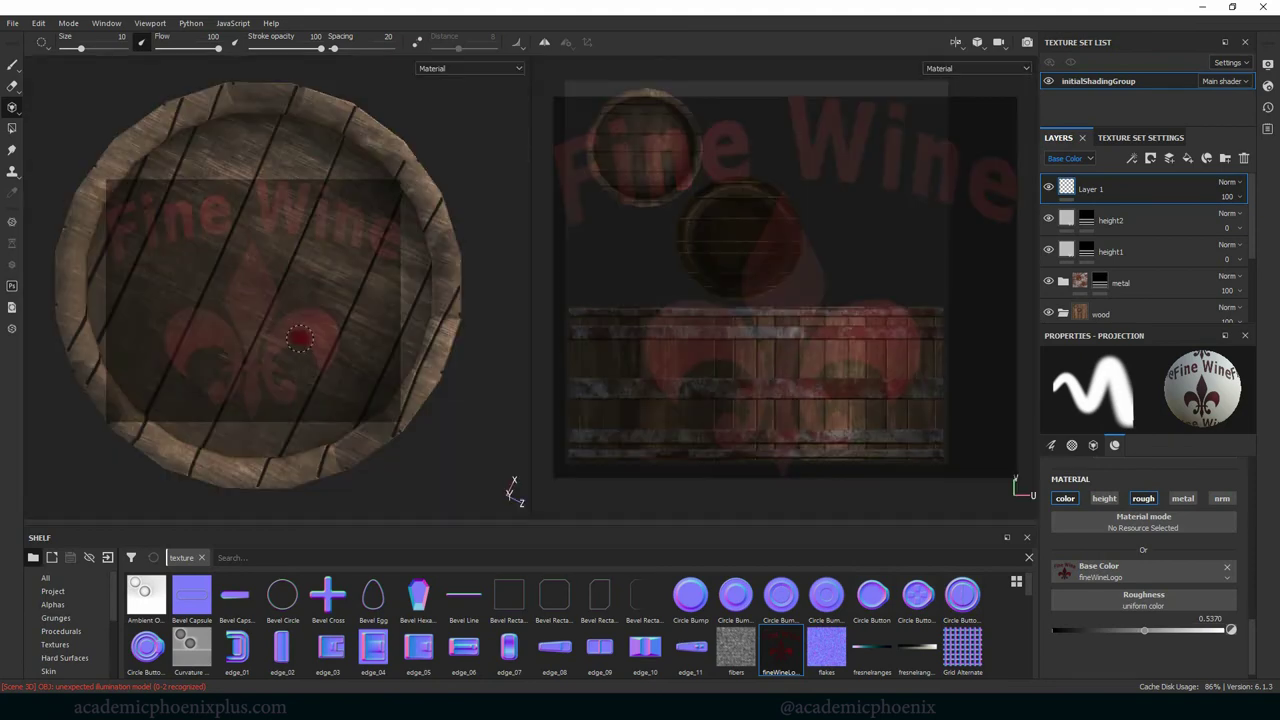
Step: Try projecting the Fine Wine logo onto the lid with color and roughness, inspect the result, and undo the strokes
{"action": "mouse_move", "coordinate": [148, 224]}
{"action": "left_mouse_down"}
{"action": "mouse_move", "coordinate": [142, 256]}
{"action": "mouse_move", "coordinate": [133, 245]}
{"action": "mouse_move", "coordinate": [151, 226]}
{"action": "mouse_move", "coordinate": [123, 214]}
{"action": "mouse_move", "coordinate": [166, 205]}
{"action": "mouse_move", "coordinate": [147, 246]}
{"action": "mouse_move", "coordinate": [321, 207]}
{"action": "mouse_move", "coordinate": [277, 169]}
{"action": "mouse_move", "coordinate": [341, 208]}
{"action": "mouse_move", "coordinate": [337, 253]}
{"action": "mouse_move", "coordinate": [354, 272]}
{"action": "mouse_move", "coordinate": [221, 262]}
{"action": "mouse_move", "coordinate": [294, 253]}
{"action": "mouse_move", "coordinate": [210, 355]}
{"action": "mouse_move", "coordinate": [248, 358]}
{"action": "mouse_move", "coordinate": [182, 313]}
{"action": "mouse_move", "coordinate": [172, 320]}
{"action": "mouse_move", "coordinate": [244, 383]}
{"action": "mouse_move", "coordinate": [302, 396]}
{"action": "mouse_move", "coordinate": [240, 343]}
{"action": "left_mouse_up"}
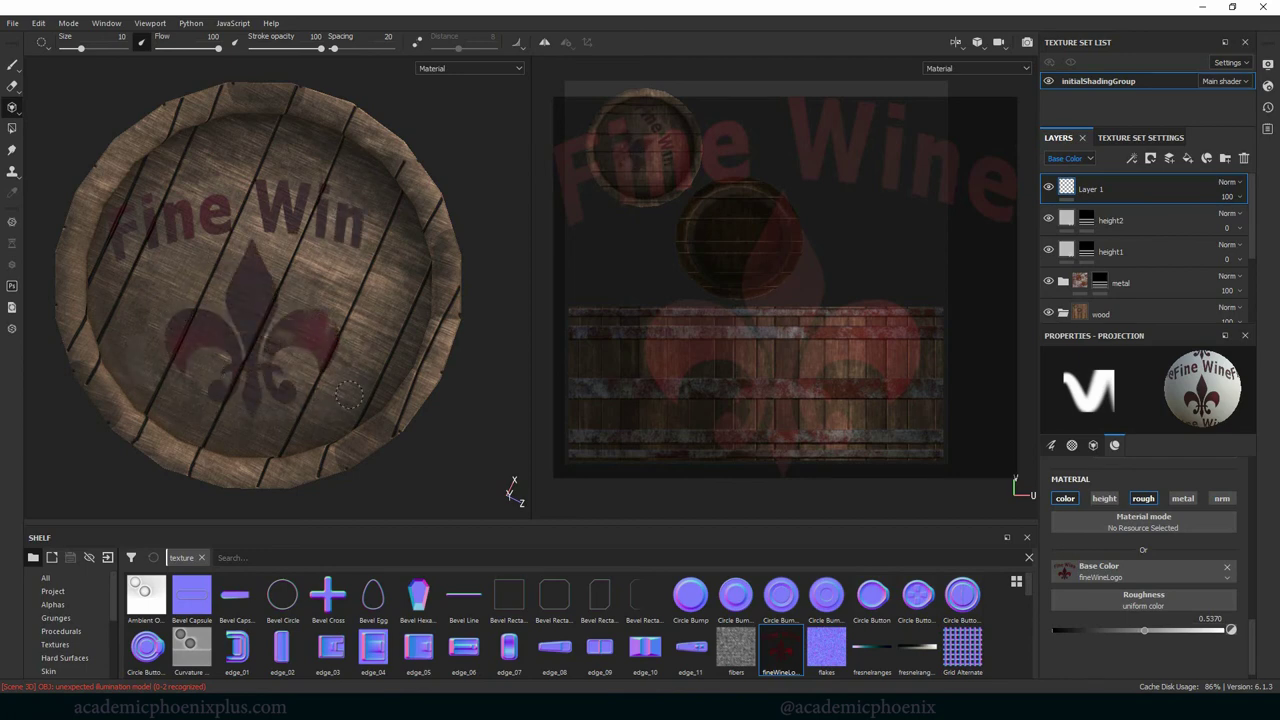
{"action": "mouse_move", "coordinate": [138, 392]}
{"action": "left_mouse_down"}
{"action": "mouse_move", "coordinate": [178, 386]}
{"action": "mouse_move", "coordinate": [240, 418]}
{"action": "left_mouse_up"}
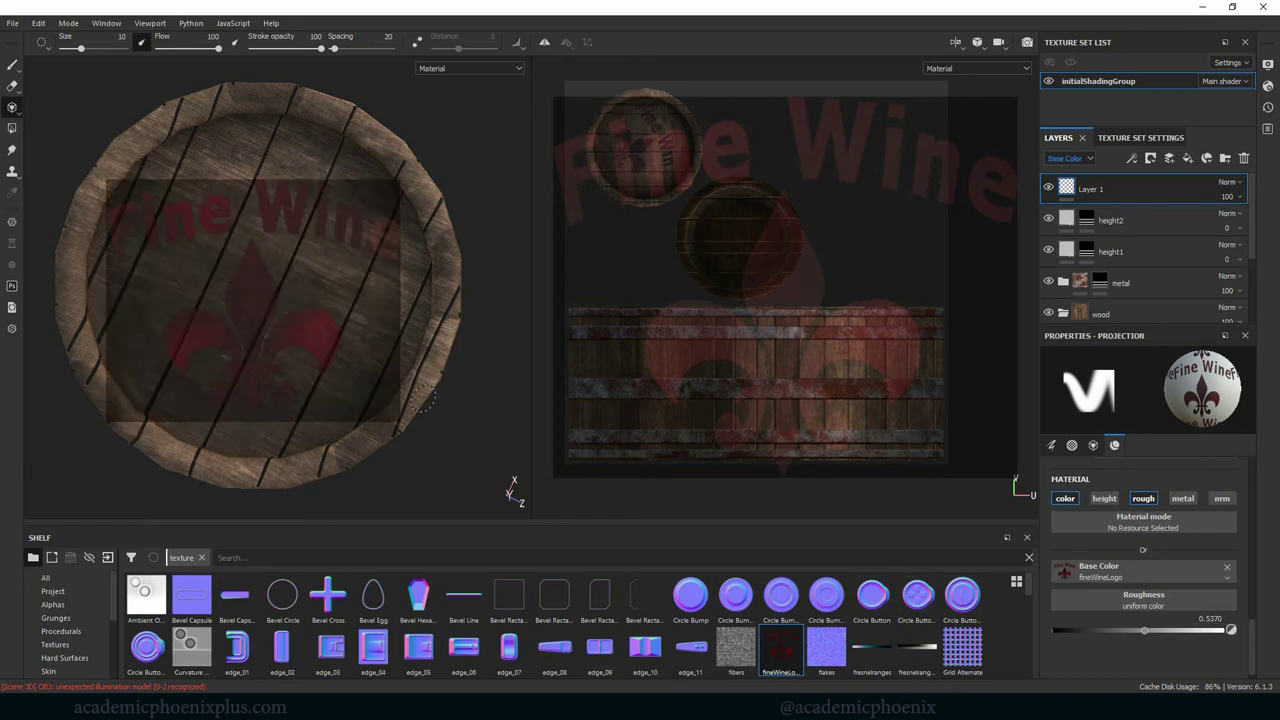
{"action": "left_click", "coordinate": [13, 65]}
{"action": "mouse_move", "coordinate": [477, 457]}
{"action": "left_mouse_down", "text": "alt"}
{"action": "mouse_move", "coordinate": [503, 357]}
{"action": "mouse_move", "coordinate": [471, 302]}
{"action": "mouse_move", "coordinate": [455, 380]}
{"action": "mouse_move", "coordinate": [400, 429]}
{"action": "mouse_move", "coordinate": [447, 437]}
{"action": "left_mouse_up", "text": "alt"}
{"action": "key", "text": "ctrl+z"}
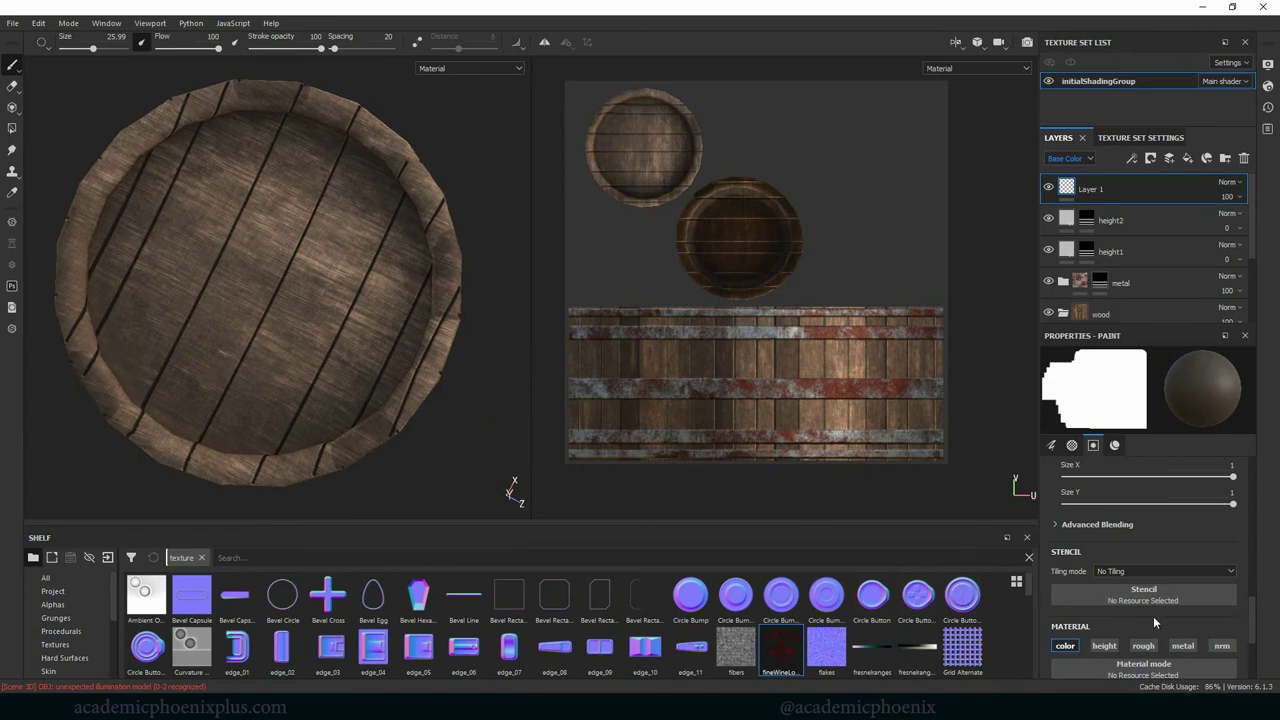
Step: Disable the projection's rough channel, project the whole Fine Wine logo onto the barrel's lid, and return to the Paint tool
{"action": "left_click", "coordinate": [12, 107]}
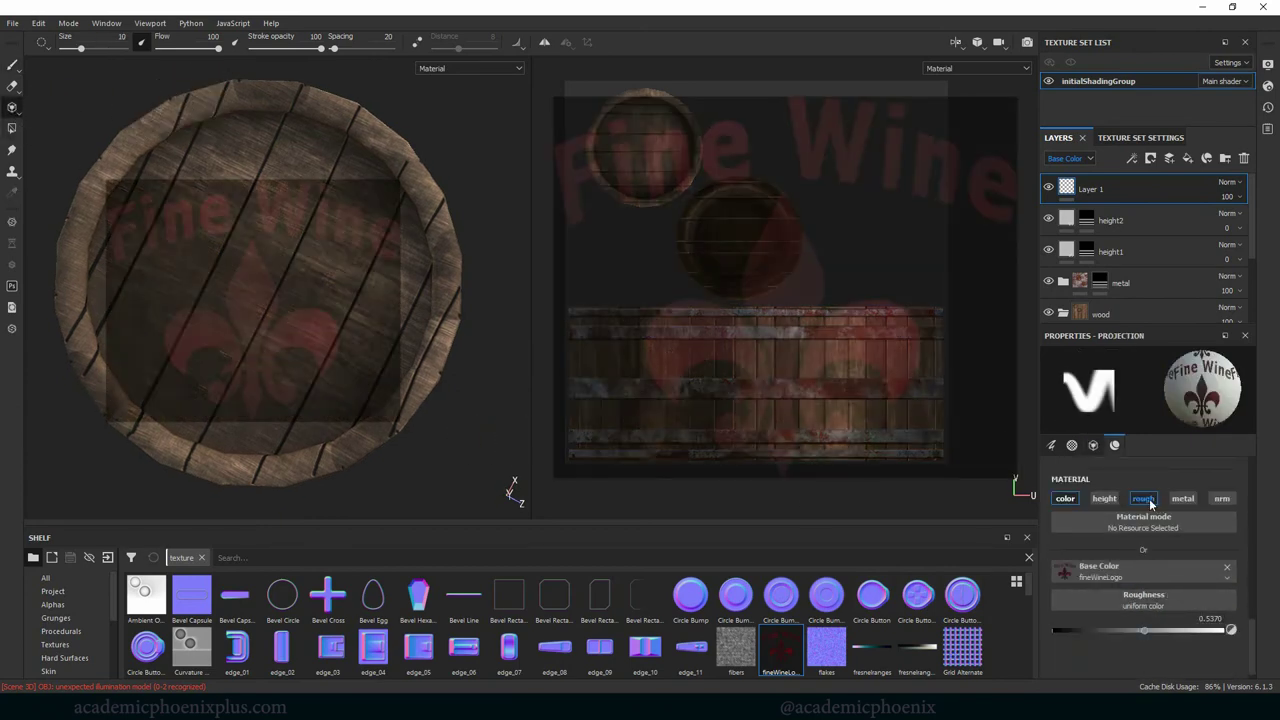
{"action": "left_click", "coordinate": [1146, 499]}
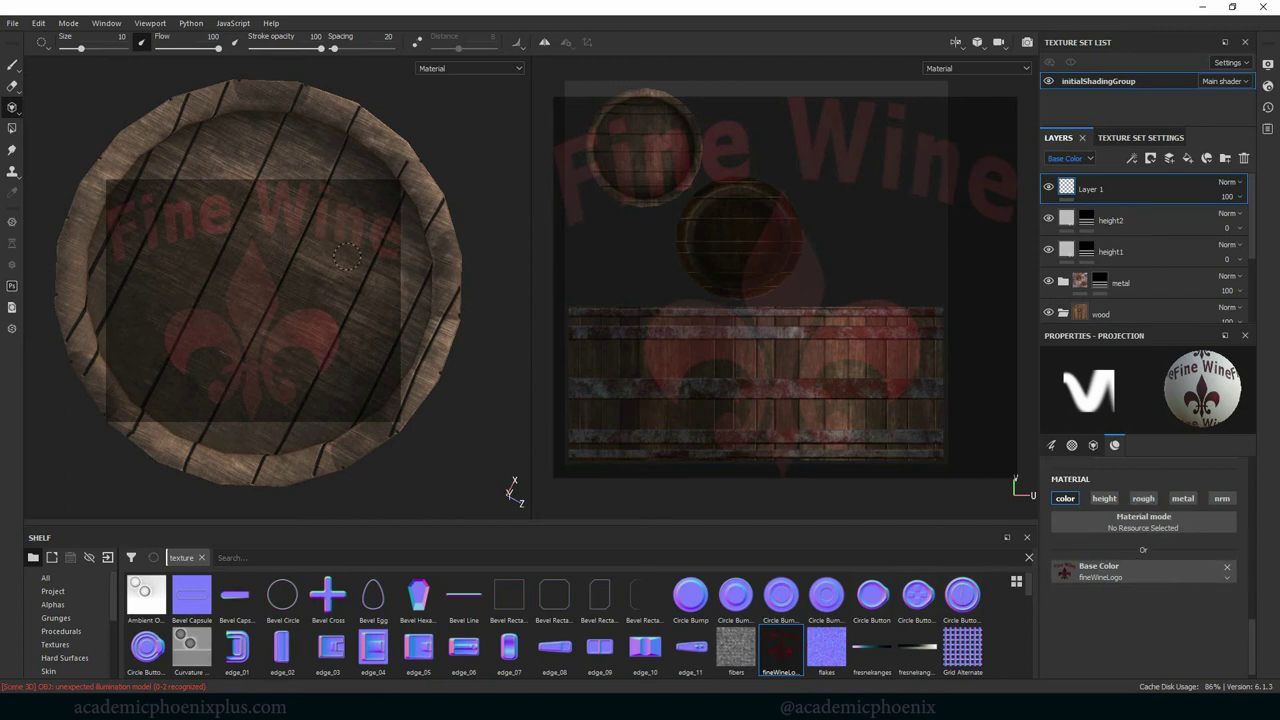
{"action": "mouse_move", "coordinate": [222, 338]}
{"action": "left_mouse_down"}
{"action": "mouse_move", "coordinate": [161, 352]}
{"action": "mouse_move", "coordinate": [191, 384]}
{"action": "mouse_move", "coordinate": [221, 354]}
{"action": "mouse_move", "coordinate": [206, 287]}
{"action": "mouse_move", "coordinate": [230, 362]}
{"action": "mouse_move", "coordinate": [204, 341]}
{"action": "left_mouse_up"}
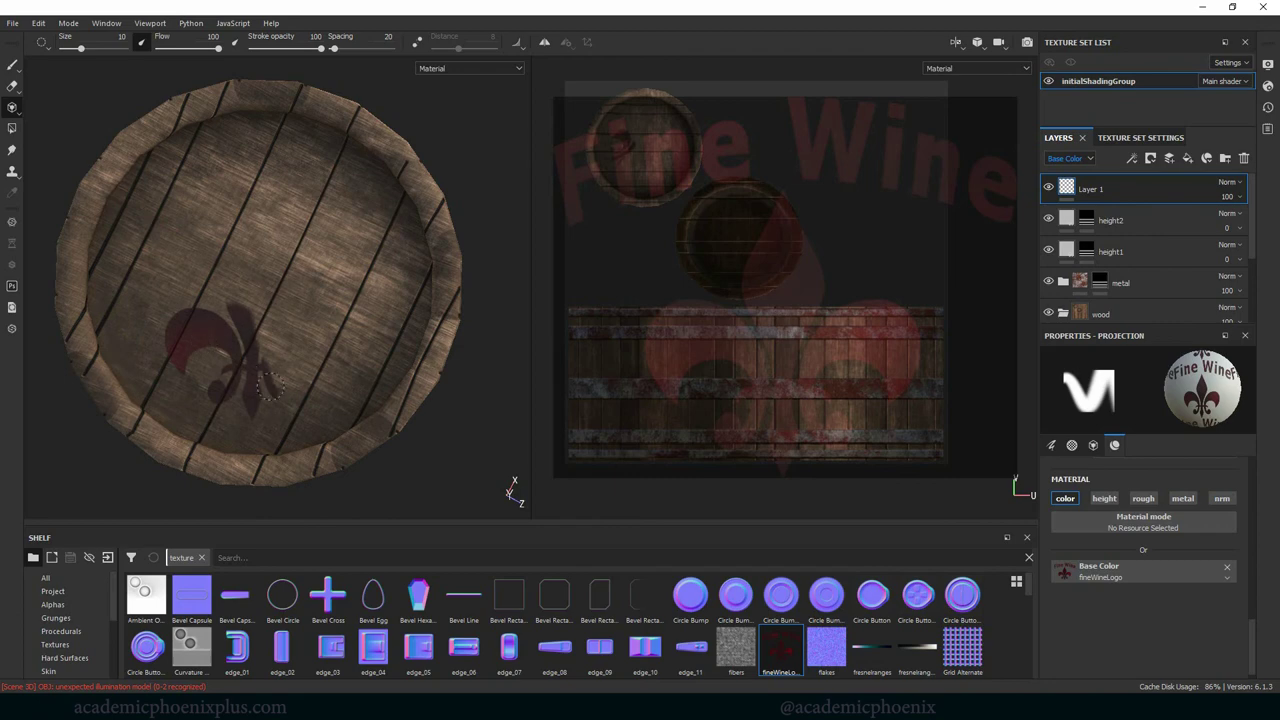
{"action": "mouse_move", "coordinate": [270, 386]}
{"action": "left_mouse_down"}
{"action": "mouse_move", "coordinate": [281, 416]}
{"action": "mouse_move", "coordinate": [296, 338]}
{"action": "mouse_move", "coordinate": [340, 311]}
{"action": "mouse_move", "coordinate": [336, 354]}
{"action": "mouse_move", "coordinate": [310, 356]}
{"action": "mouse_move", "coordinate": [353, 316]}
{"action": "mouse_move", "coordinate": [298, 266]}
{"action": "mouse_move", "coordinate": [213, 311]}
{"action": "mouse_move", "coordinate": [252, 304]}
{"action": "mouse_move", "coordinate": [268, 234]}
{"action": "mouse_move", "coordinate": [268, 210]}
{"action": "mouse_move", "coordinate": [247, 226]}
{"action": "mouse_move", "coordinate": [258, 203]}
{"action": "mouse_move", "coordinate": [320, 186]}
{"action": "mouse_move", "coordinate": [290, 212]}
{"action": "mouse_move", "coordinate": [252, 205]}
{"action": "left_mouse_up"}
{"action": "mouse_move", "coordinate": [376, 205]}
{"action": "left_mouse_down"}
{"action": "mouse_move", "coordinate": [329, 232]}
{"action": "mouse_move", "coordinate": [361, 257]}
{"action": "mouse_move", "coordinate": [340, 273]}
{"action": "mouse_move", "coordinate": [233, 230]}
{"action": "mouse_move", "coordinate": [185, 236]}
{"action": "mouse_move", "coordinate": [209, 197]}
{"action": "mouse_move", "coordinate": [194, 186]}
{"action": "mouse_move", "coordinate": [90, 229]}
{"action": "left_mouse_up"}
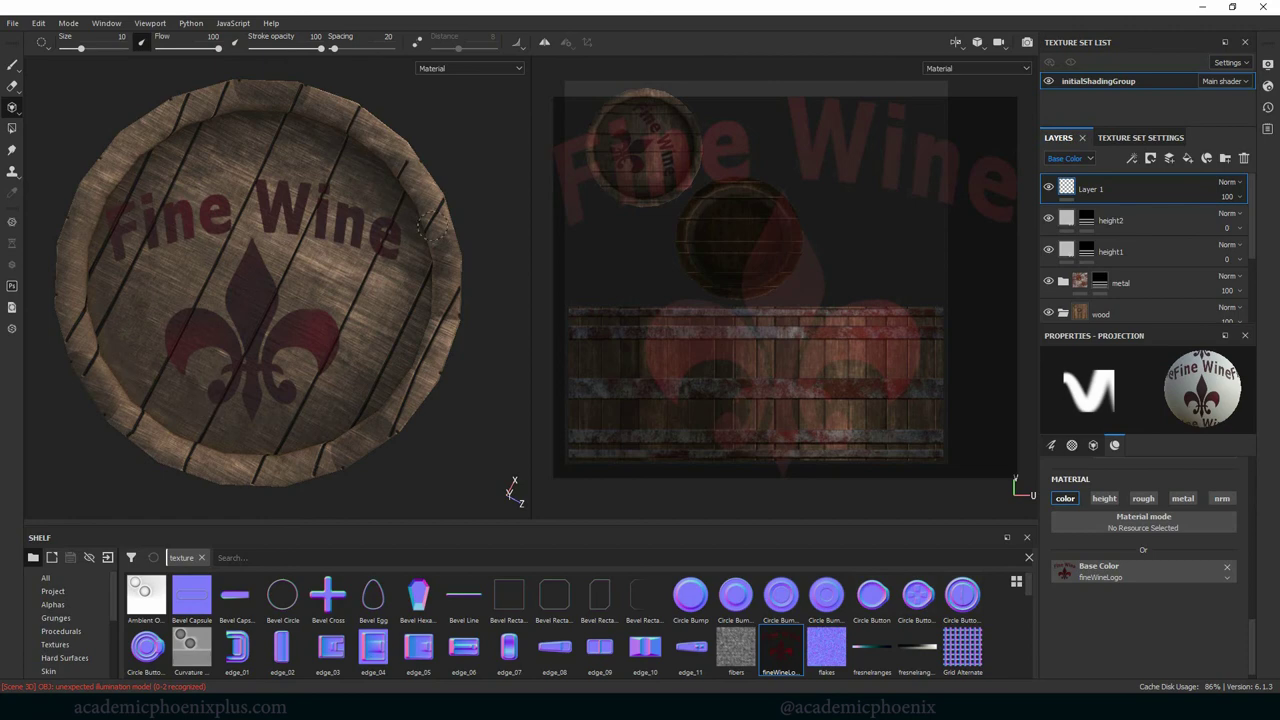
{"action": "mouse_move", "coordinate": [390, 206]}
{"action": "left_mouse_down"}
{"action": "mouse_move", "coordinate": [309, 156]}
{"action": "mouse_move", "coordinate": [258, 296]}
{"action": "left_mouse_up"}
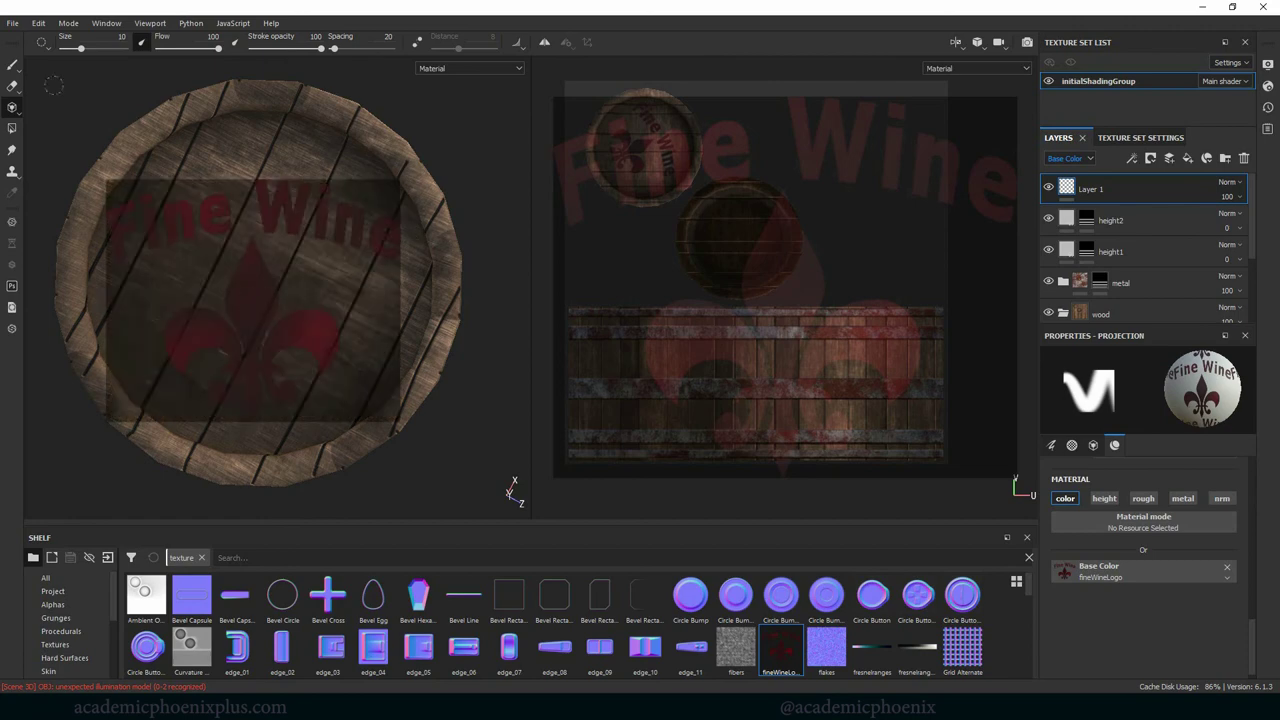
{"action": "left_click", "coordinate": [12, 64]}
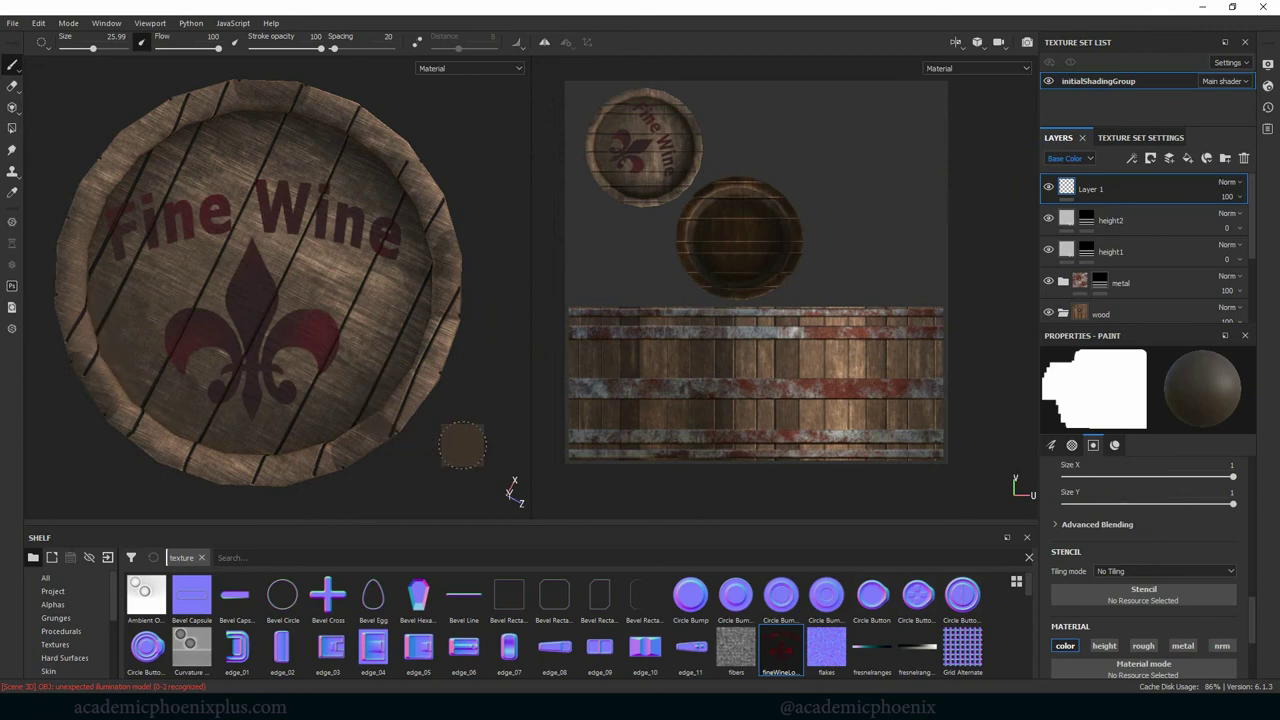
{"action": "mouse_move", "coordinate": [462, 445]}
{"action": "left_mouse_down", "text": "alt"}
{"action": "mouse_move", "coordinate": [480, 395]}
{"action": "mouse_move", "coordinate": [500, 420]}
{"action": "left_mouse_up", "text": "alt"}
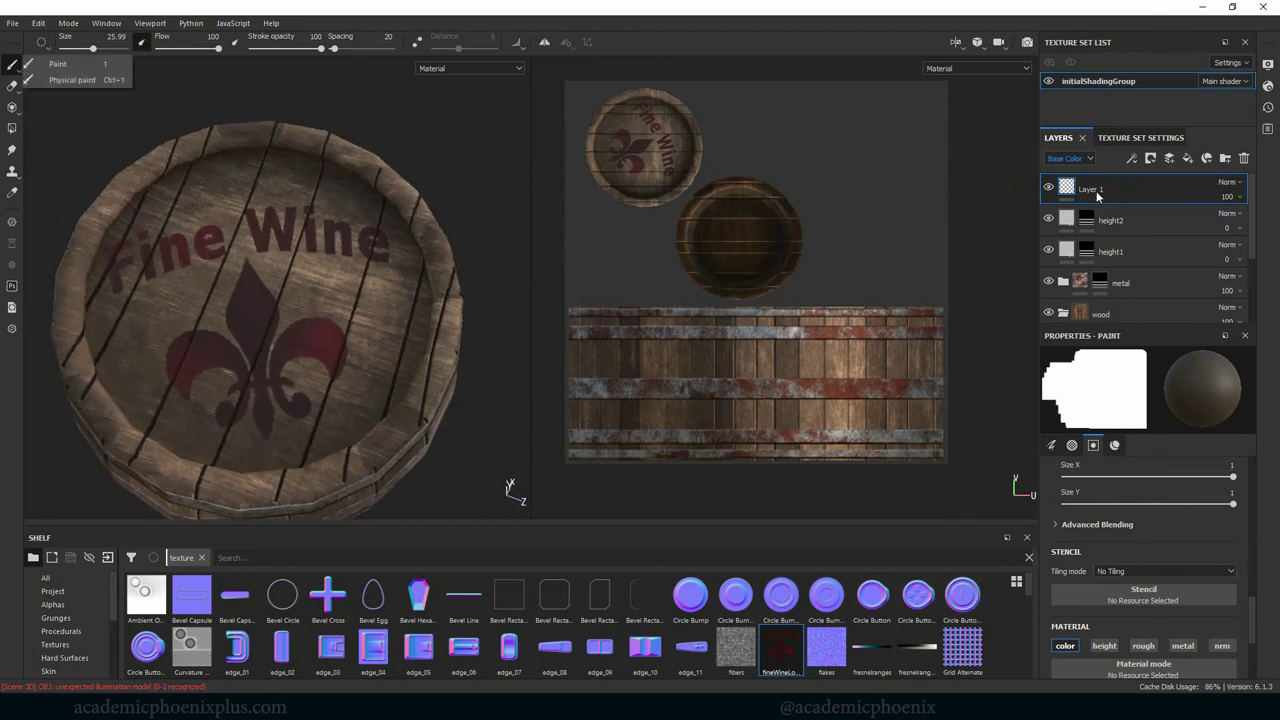
Step: Rename the projected paint layer as logo and add a black mask to it
{"action": "double_click", "coordinate": [1087, 190]}
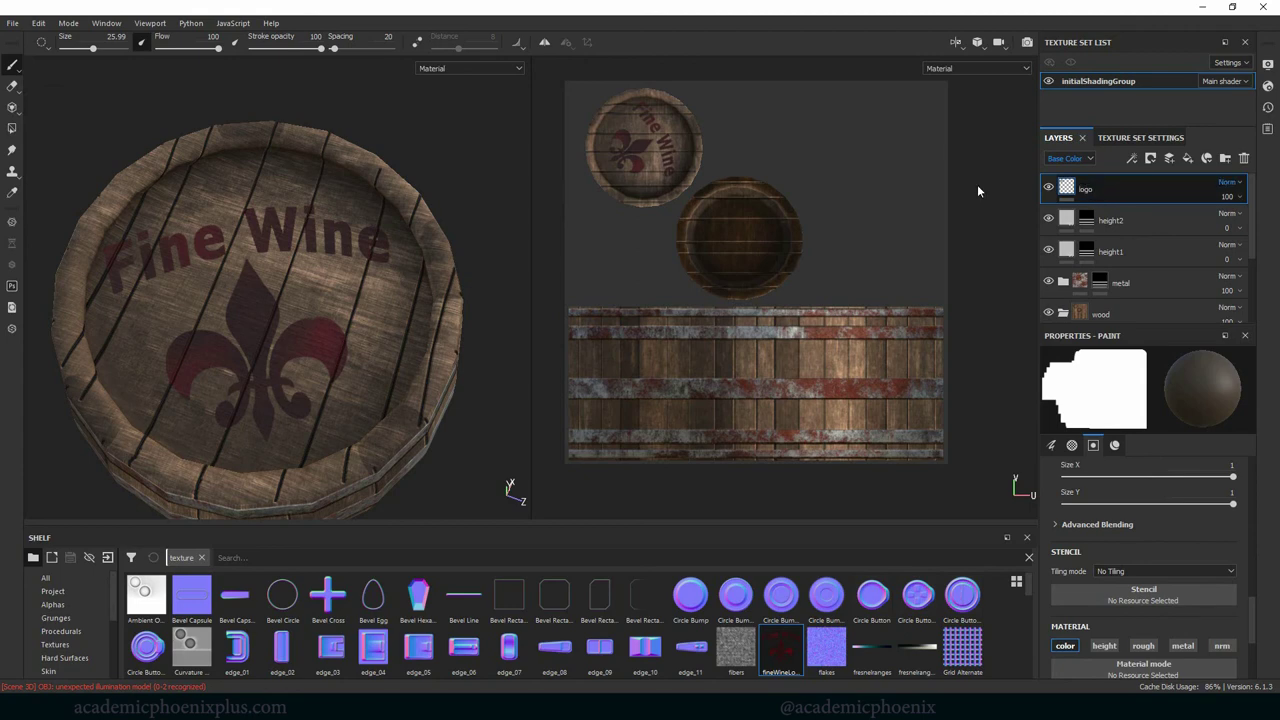
{"action": "right_click", "coordinate": [1104, 188]}
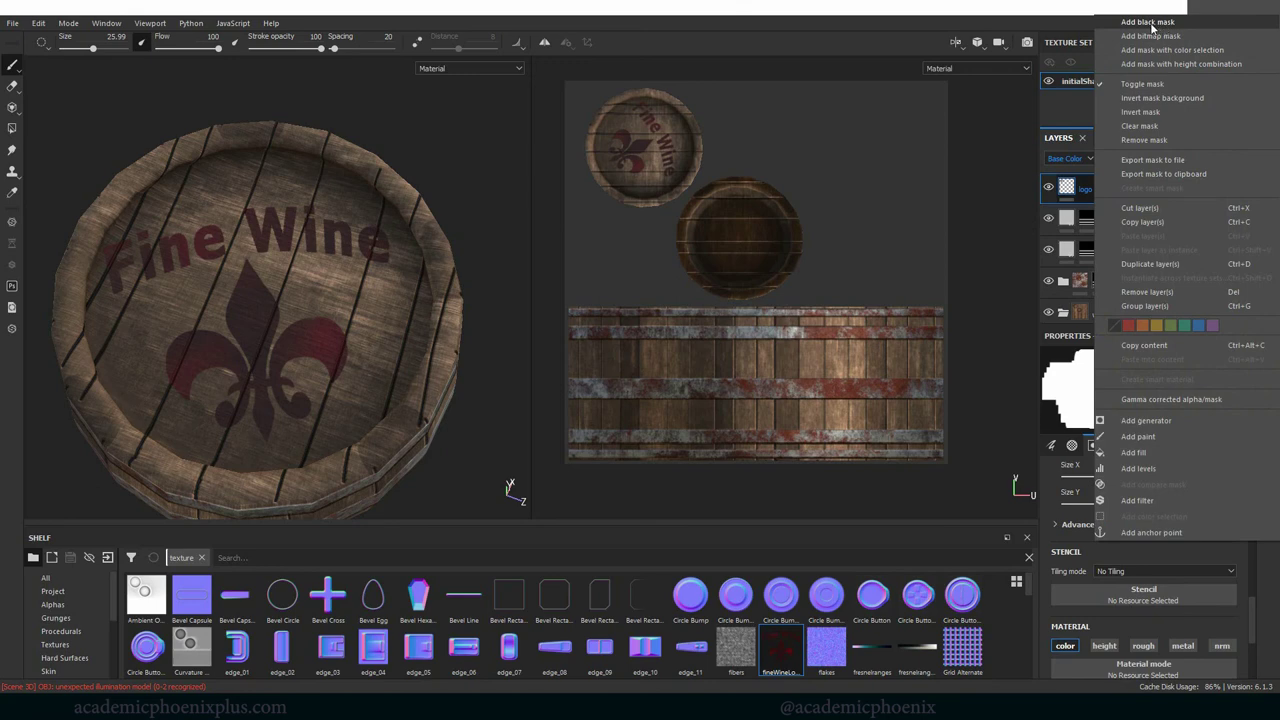
{"action": "left_click", "coordinate": [1158, 24]}
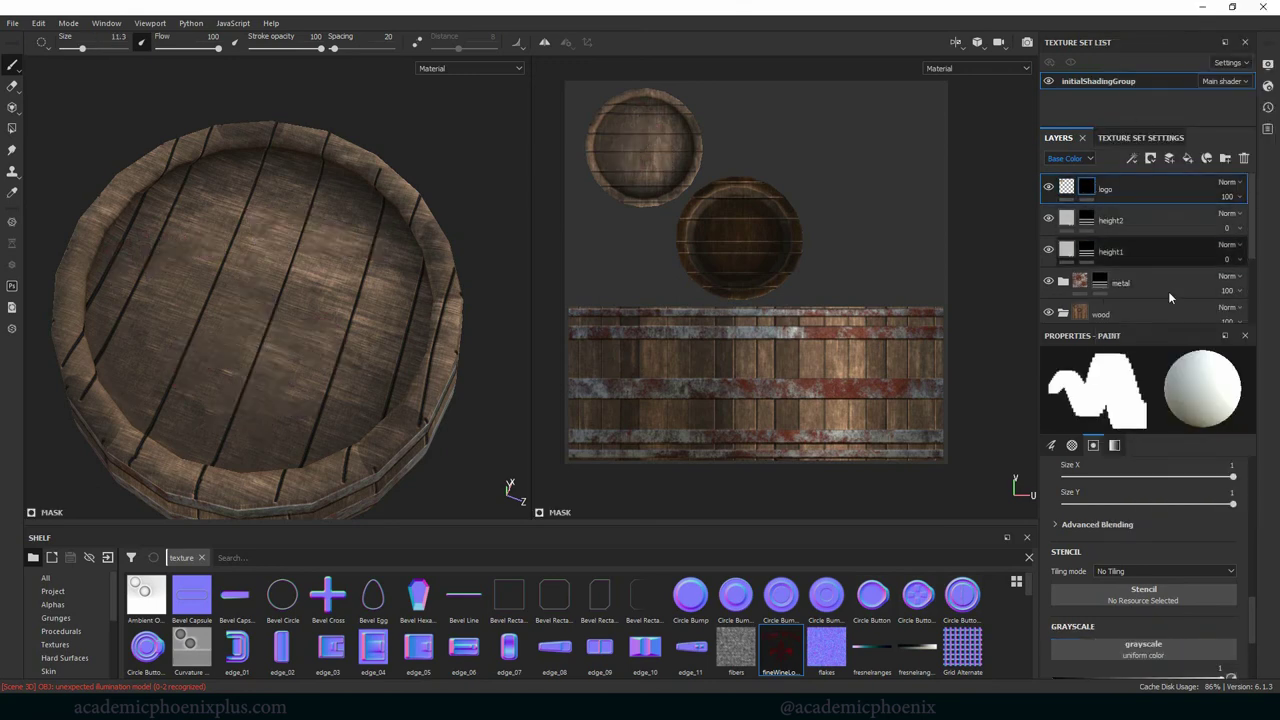
Step: Add a generator to the logo layer's mask and set it to Dripping Rust
{"action": "right_click", "coordinate": [1087, 188]}
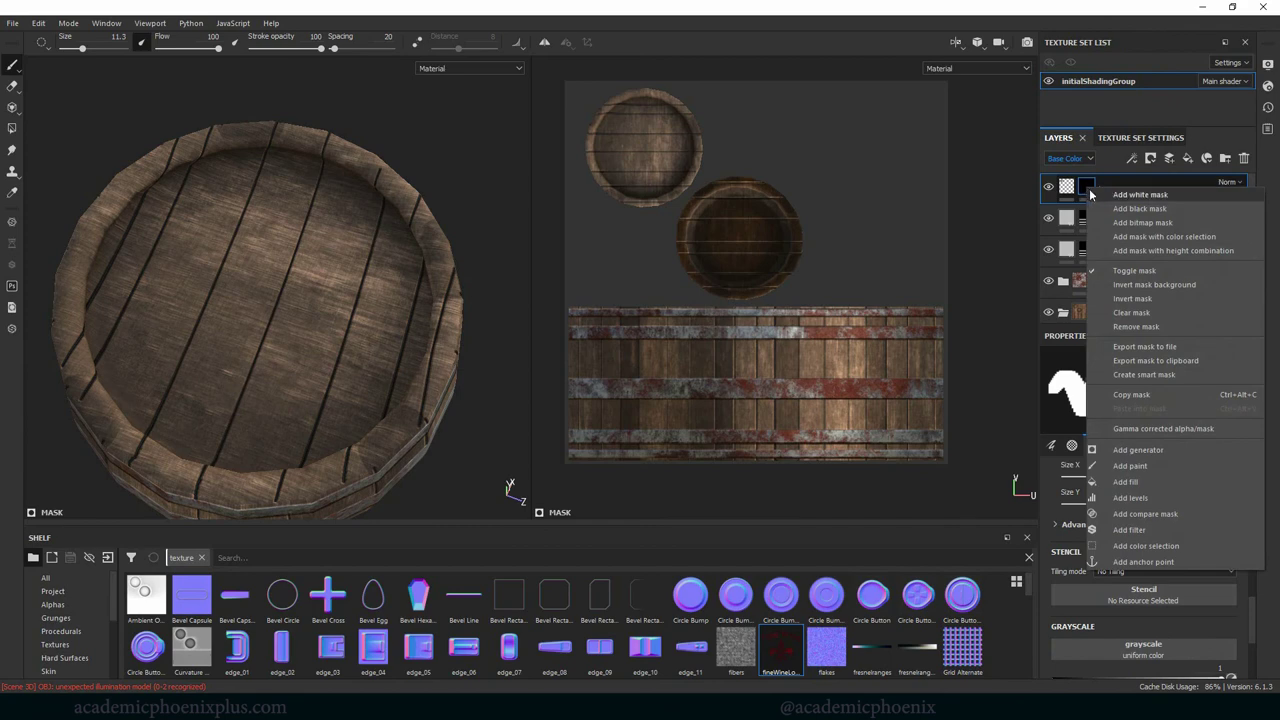
{"action": "left_click", "coordinate": [1158, 446]}
{"action": "left_click", "coordinate": [1147, 386]}
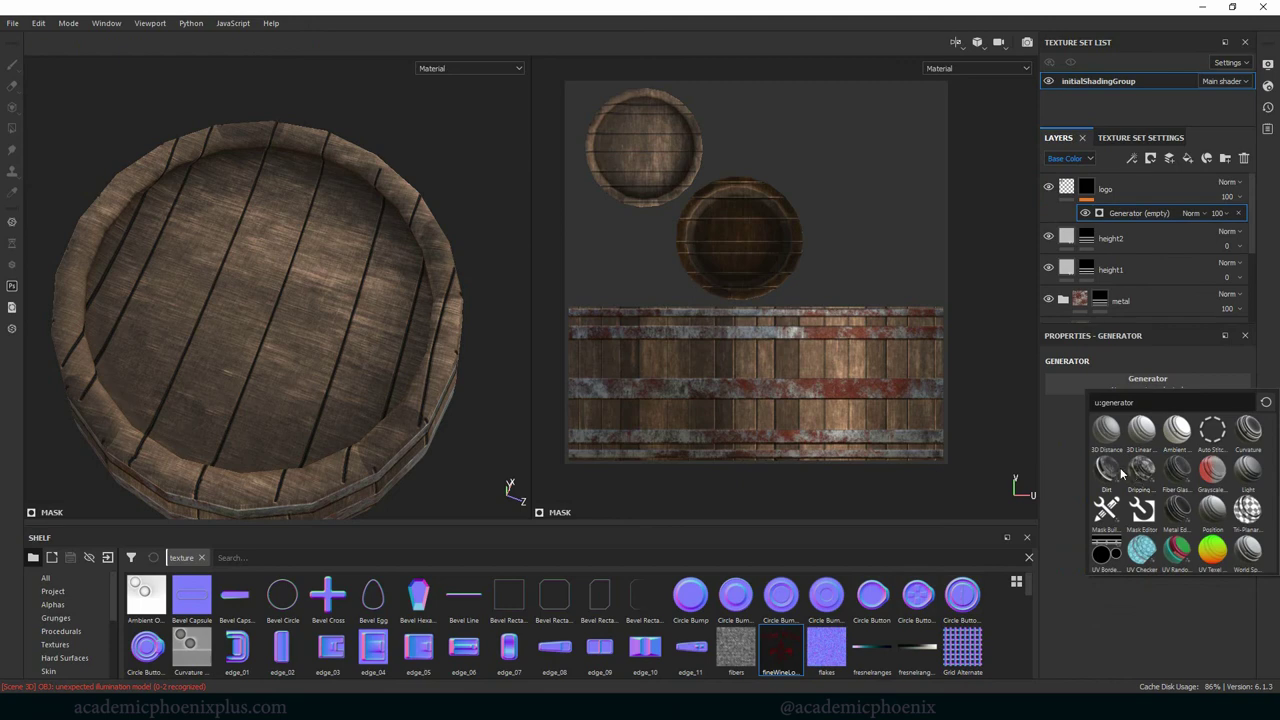
{"action": "left_click", "coordinate": [1142, 490]}
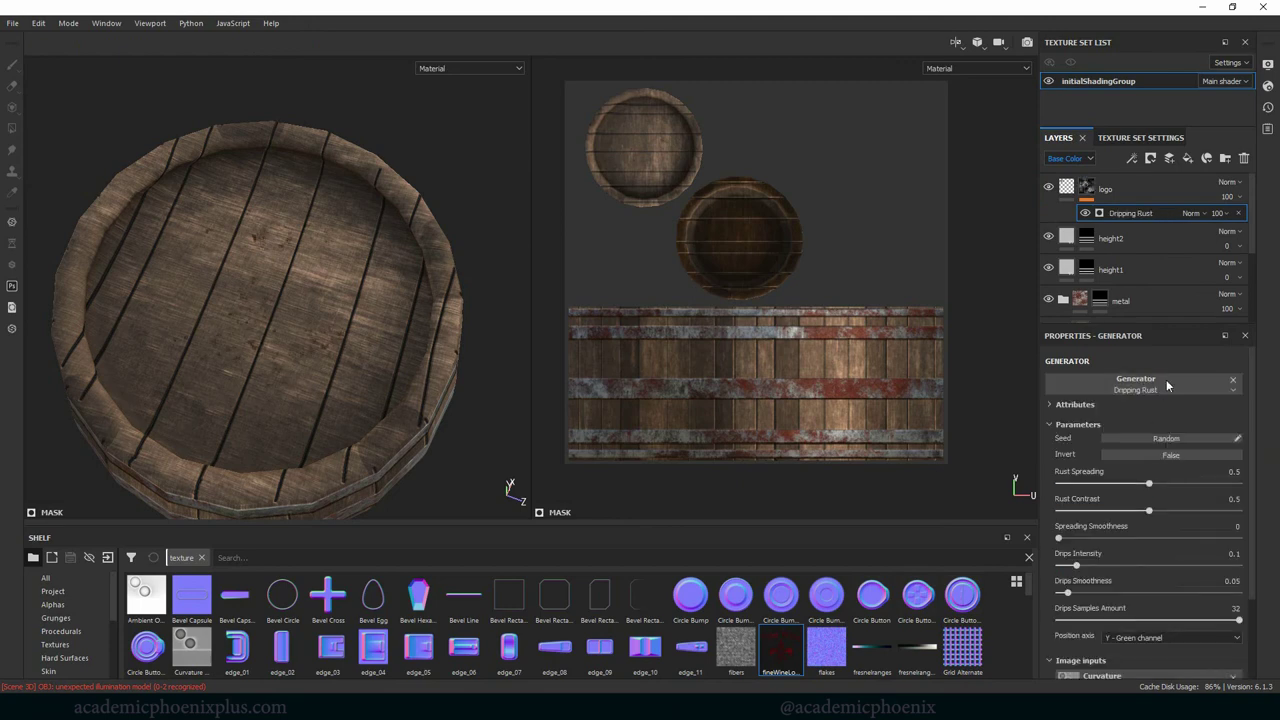
Step: Set the Dripping Rust generator's Rust Spreading to 0.81, Rust Contrast to 0.72 and Spreading Smoothness to 0.04
{"action": "left_click_drag", "start_coordinate": [1172, 485], "coordinate": [1205, 484]}
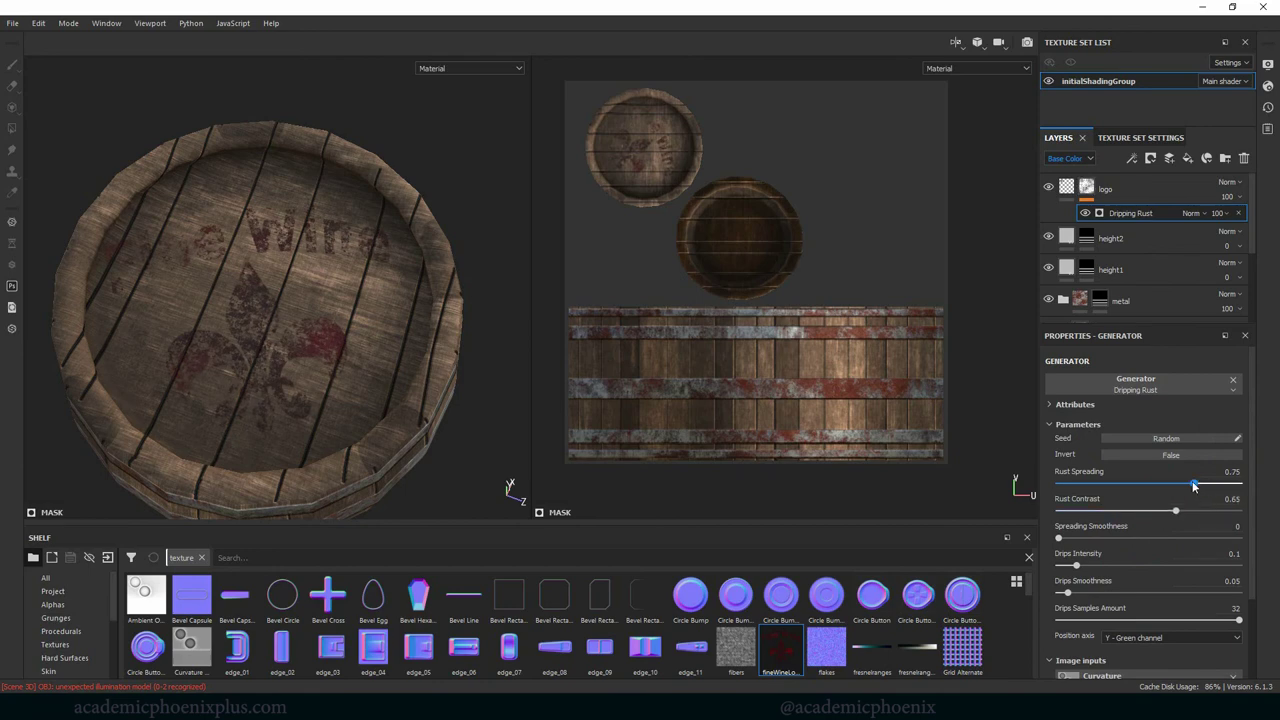
{"action": "left_click_drag", "start_coordinate": [1193, 485], "coordinate": [1213, 508]}
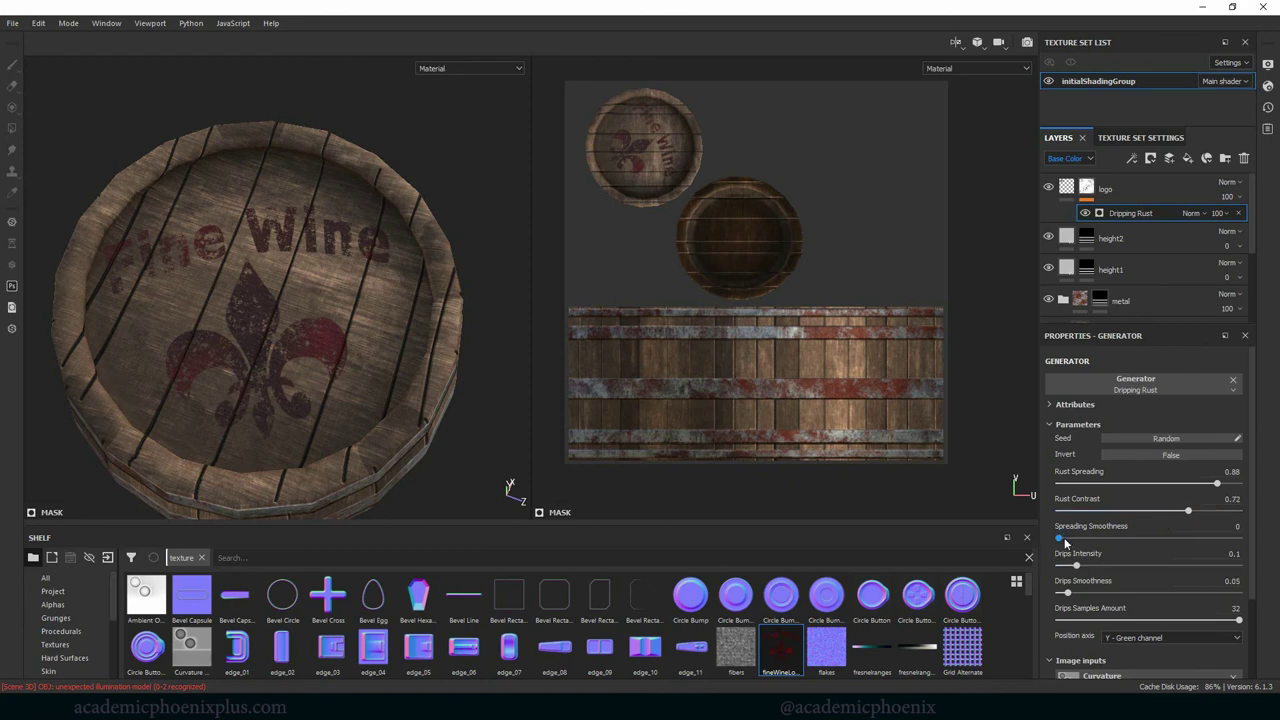
{"action": "mouse_move", "coordinate": [1065, 542]}
{"action": "left_mouse_down"}
{"action": "mouse_move", "coordinate": [1082, 538]}
{"action": "mouse_move", "coordinate": [1062, 538]}
{"action": "left_mouse_up"}
{"action": "left_click_drag", "start_coordinate": [1206, 483], "coordinate": [1204, 482]}
{"action": "left_click_drag", "start_coordinate": [1060, 538], "coordinate": [1069, 541]}
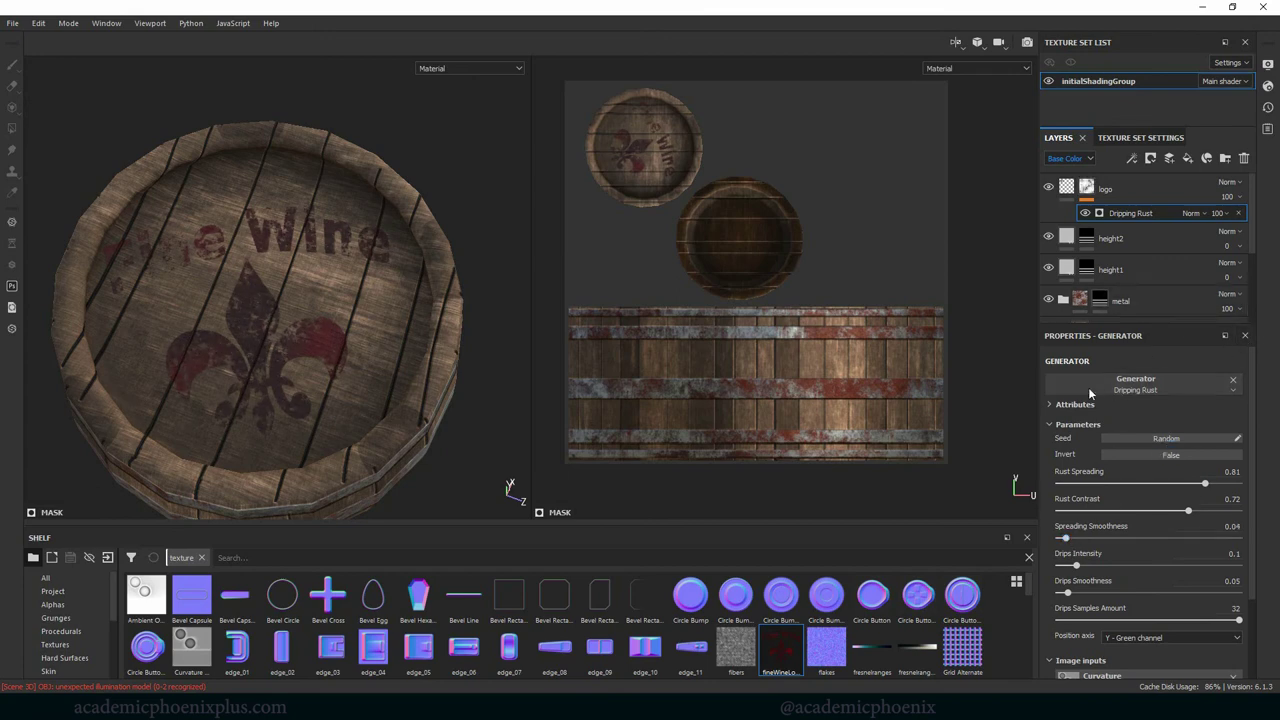
Step: Add a paint effect above Dripping Rust in the logo mask and set the brush alpha to Grunge Dirt Splats
{"action": "right_click", "coordinate": [1140, 219]}
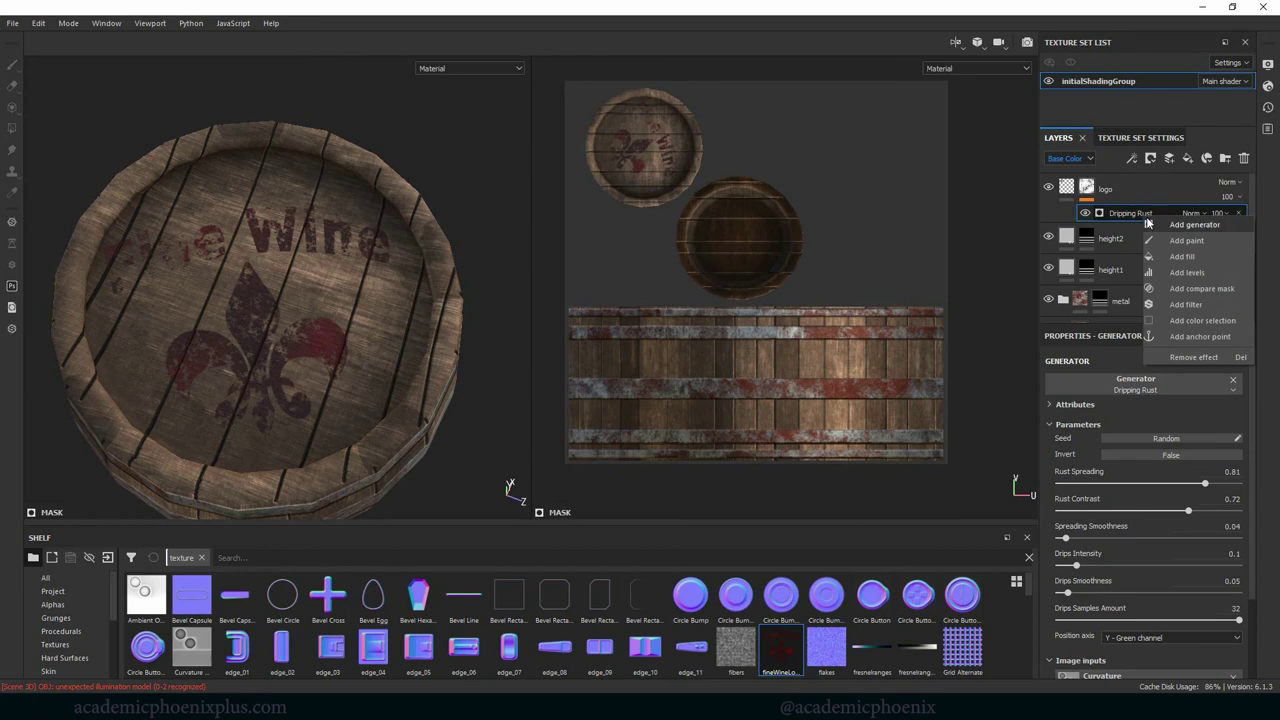
{"action": "left_click", "coordinate": [1187, 241]}
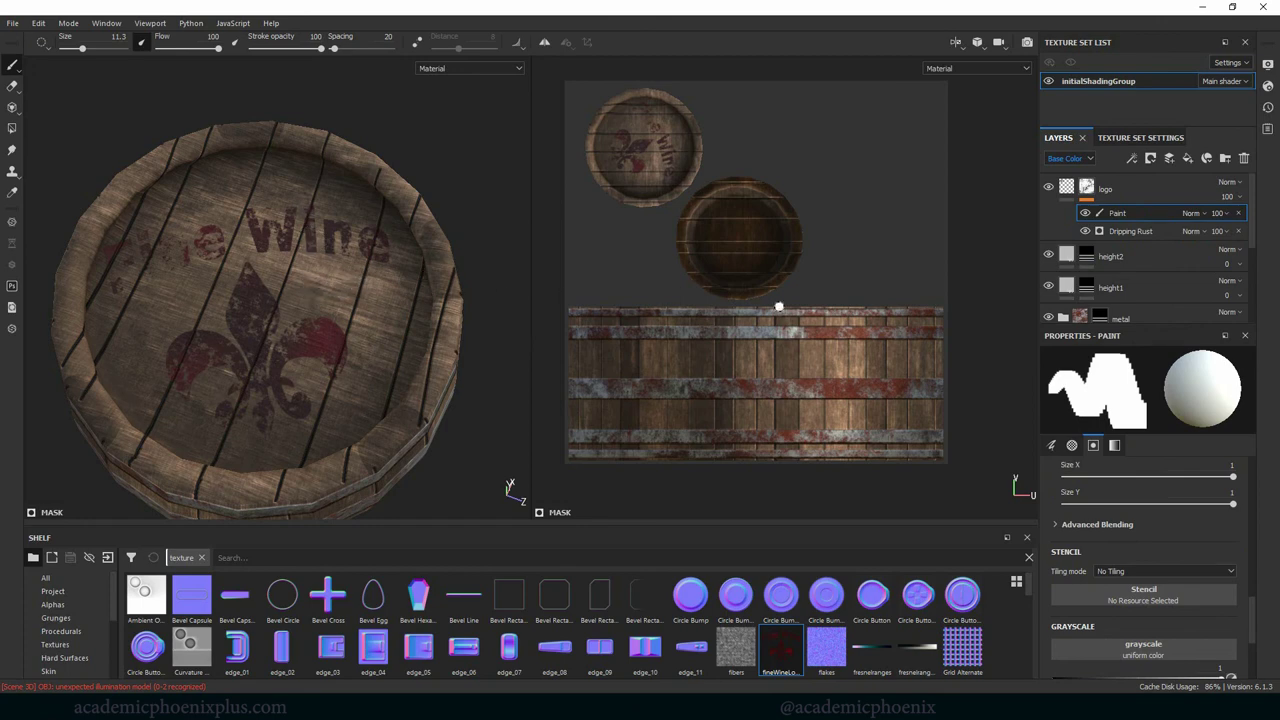
{"action": "scroll", "coordinate": [1250, 618], "scroll_direction": "down", "scroll_amount": 1}
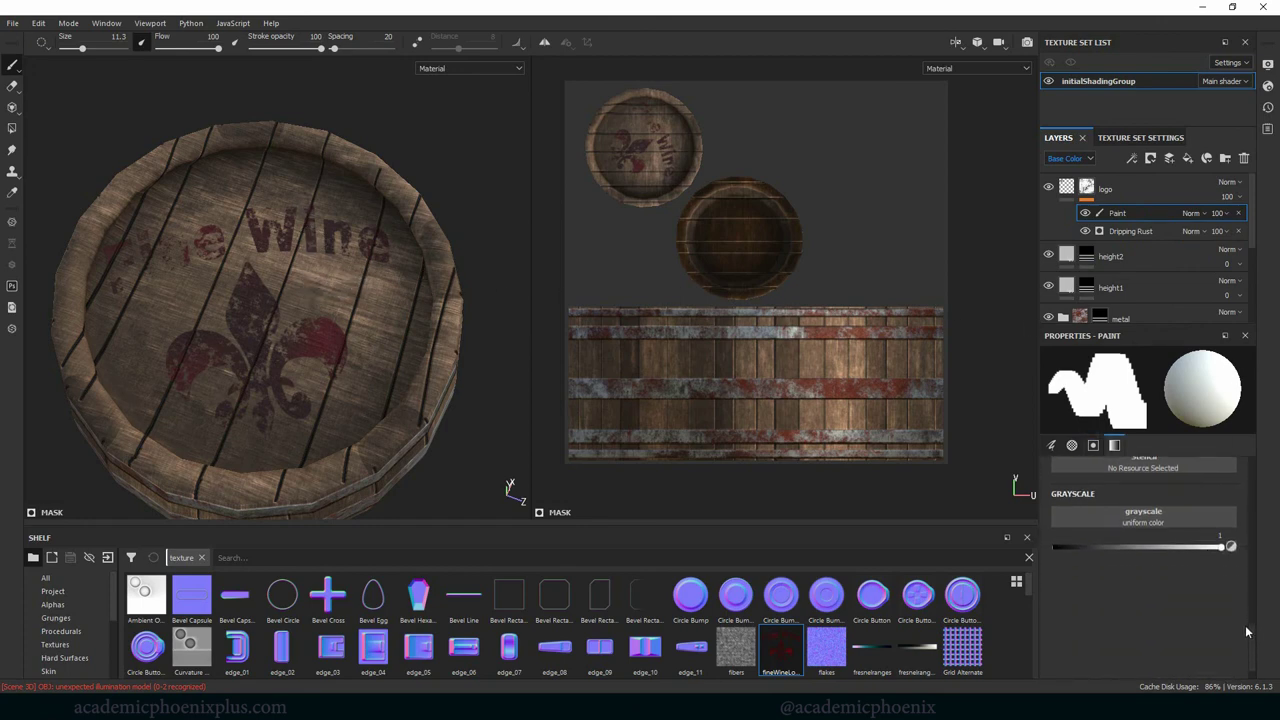
{"action": "scroll", "coordinate": [1245, 625], "scroll_direction": "up", "scroll_amount": 4}
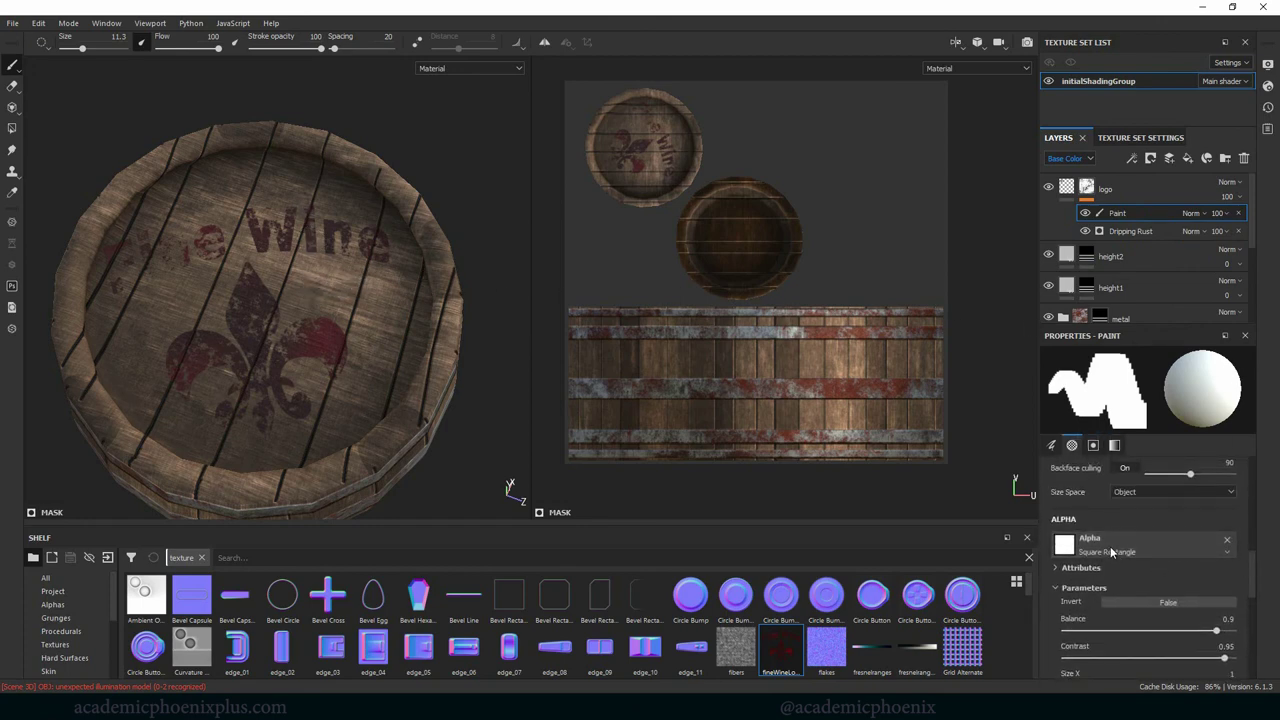
{"action": "left_click", "coordinate": [1110, 546]}
{"action": "type", "text": "grung"}
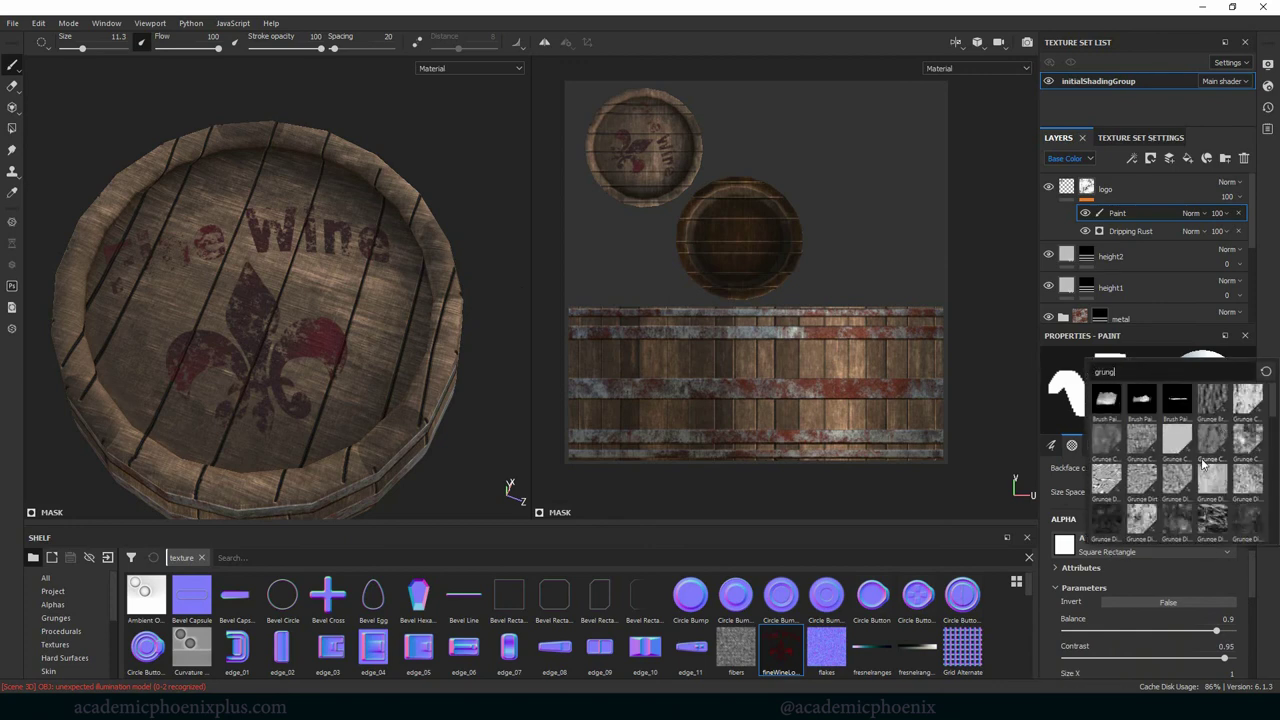
{"action": "type", "text": "e"}
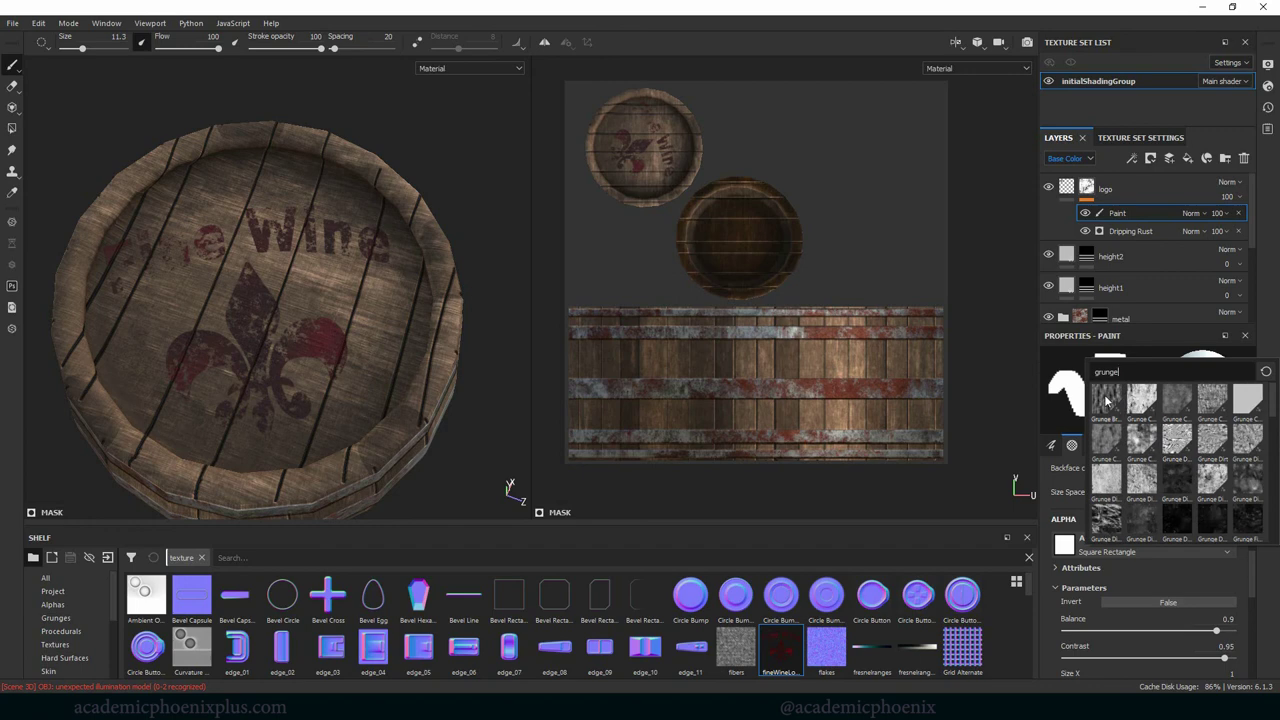
{"action": "left_click", "coordinate": [1108, 522]}
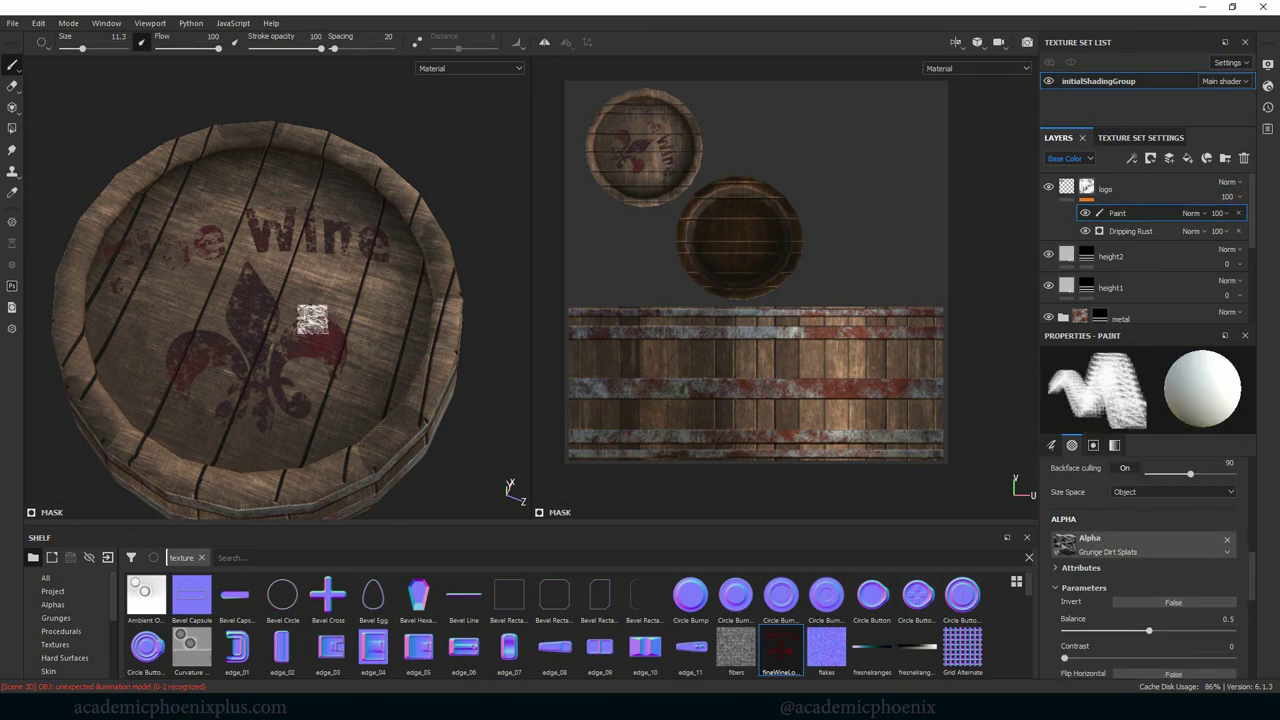
Step: Enlarge the brush to 20.78 and paint white in the logo mask to restore the faded Fine lettering and fleur-de-lis
{"action": "key", "text": "bracketright"}
{"action": "key", "text": "bracketright"}
{"action": "key", "text": "bracketright"}
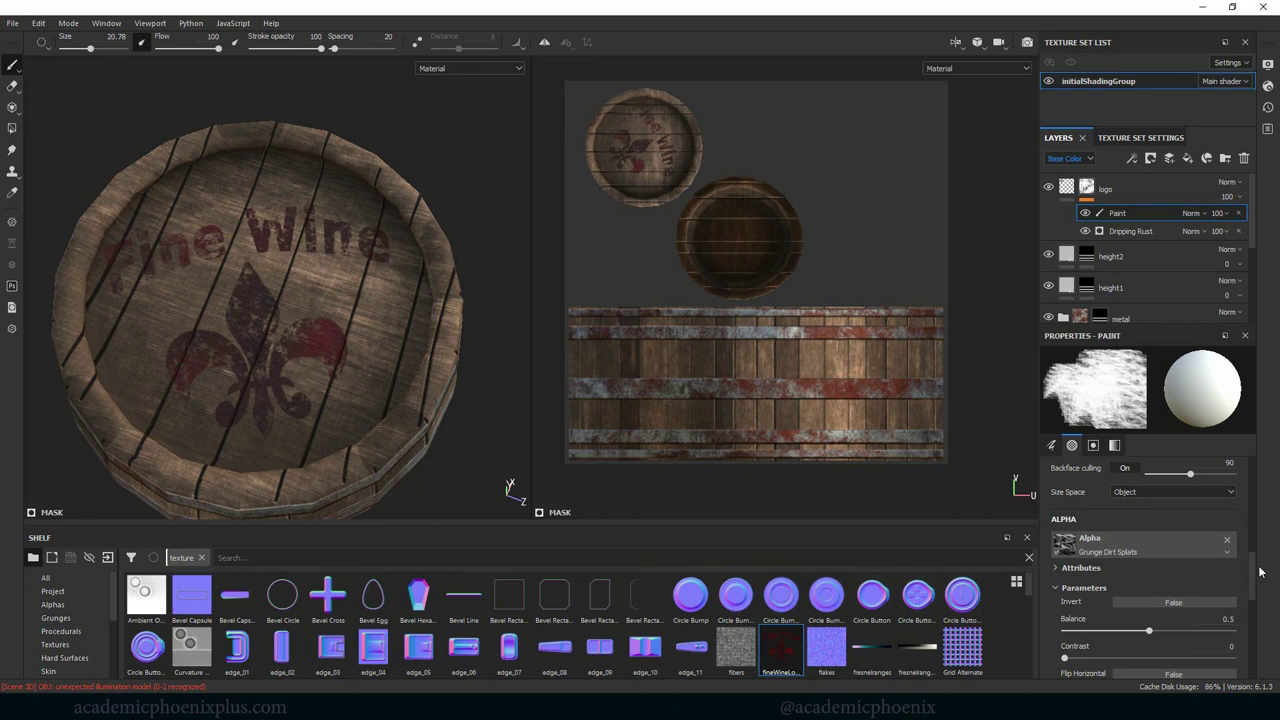
Step: Set the brush grayscale to 0 and paint worn patches into the logo mask over the fleur-de-lis
{"action": "left_click_drag", "start_coordinate": [1252, 572], "coordinate": [1250, 650]}
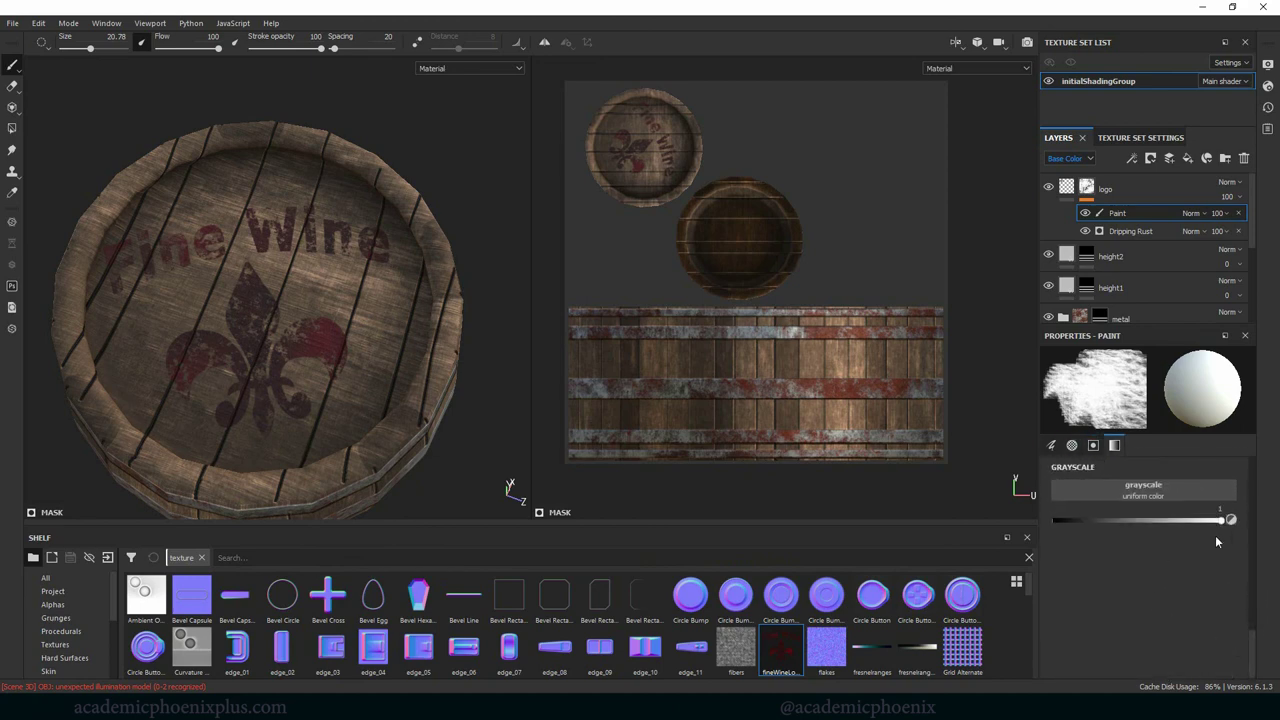
{"action": "left_click_drag", "start_coordinate": [1229, 520], "coordinate": [1038, 524]}
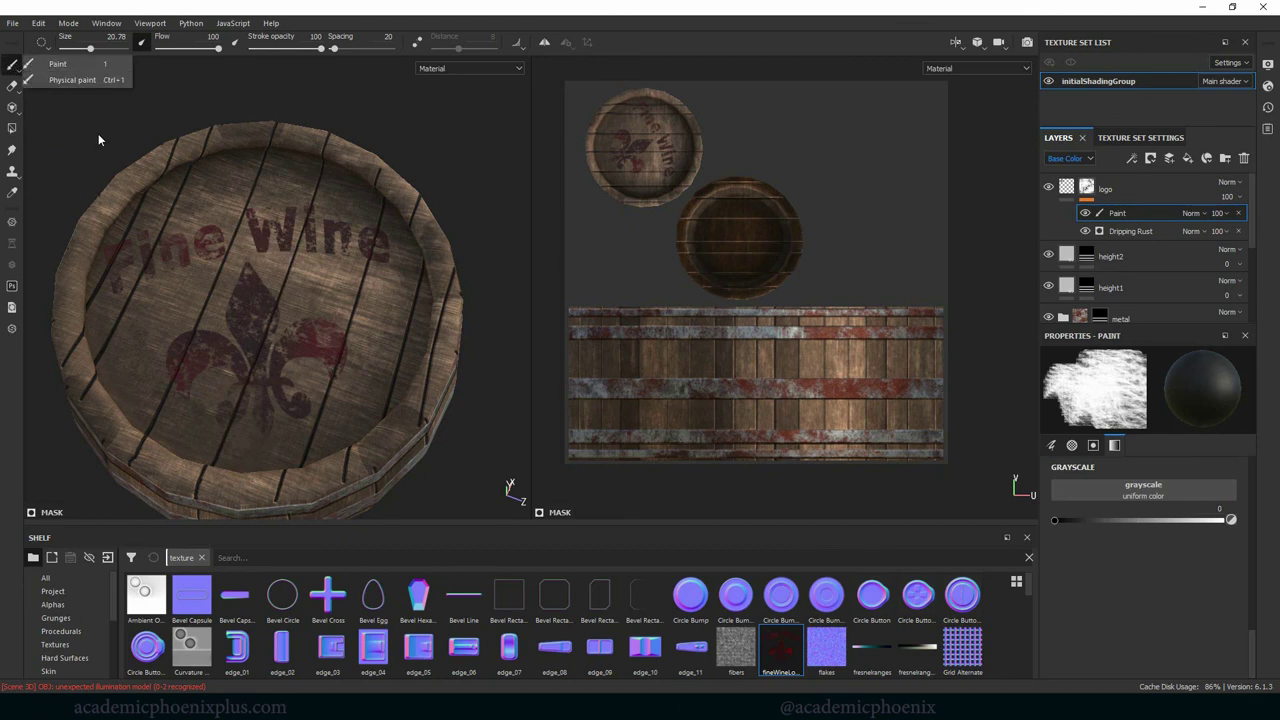
Step: Examine the whole textured barrel from several angles and review the organized layer stack down to the wood folder
{"action": "mouse_move", "coordinate": [464, 181]}
{"action": "left_mouse_down", "text": "alt"}
{"action": "mouse_move", "coordinate": [330, 166]}
{"action": "mouse_move", "coordinate": [437, 149]}
{"action": "mouse_move", "coordinate": [440, 190]}
{"action": "mouse_move", "coordinate": [391, 177]}
{"action": "mouse_move", "coordinate": [450, 175]}
{"action": "left_mouse_up", "text": "alt"}
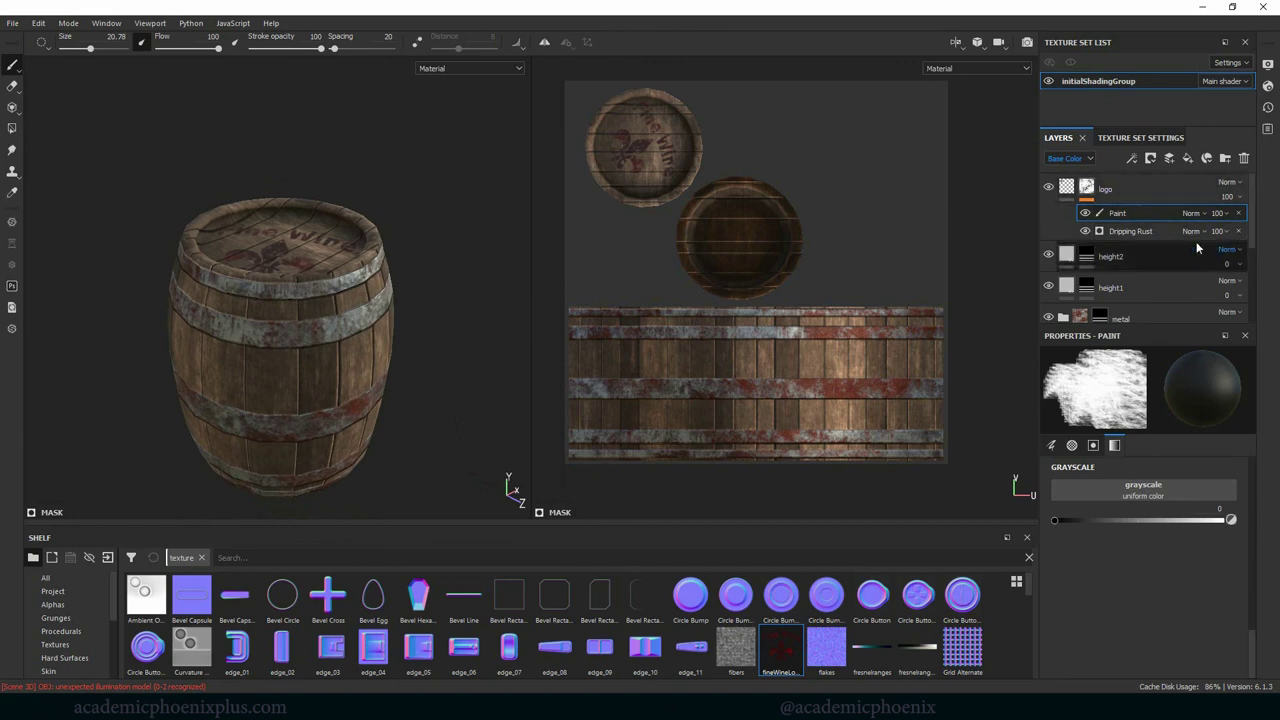
{"action": "scroll", "coordinate": [1238, 297], "scroll_direction": "down", "scroll_amount": 5}
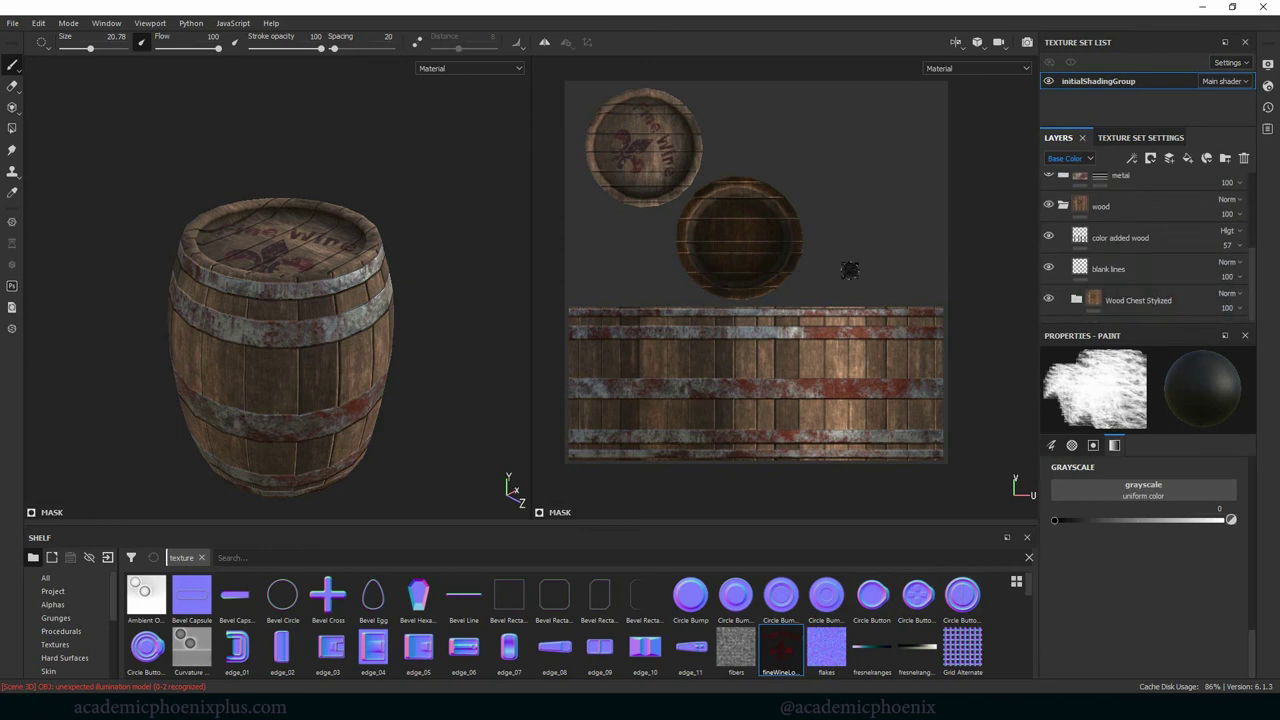
{"action": "mouse_move", "coordinate": [457, 280]}
{"action": "left_mouse_down", "text": "alt"}
{"action": "mouse_move", "coordinate": [170, 242]}
{"action": "mouse_move", "coordinate": [237, 234]}
{"action": "mouse_move", "coordinate": [340, 189]}
{"action": "mouse_move", "coordinate": [497, 183]}
{"action": "mouse_move", "coordinate": [434, 286]}
{"action": "mouse_move", "coordinate": [429, 337]}
{"action": "mouse_move", "coordinate": [513, 369]}
{"action": "mouse_move", "coordinate": [457, 297]}
{"action": "mouse_move", "coordinate": [420, 285]}
{"action": "mouse_move", "coordinate": [429, 297]}
{"action": "mouse_move", "coordinate": [447, 263]}
{"action": "left_mouse_up", "text": "alt"}
{"action": "mouse_move", "coordinate": [510, 228]}
{"action": "left_mouse_down", "text": "alt"}
{"action": "mouse_move", "coordinate": [465, 238]}
{"action": "mouse_move", "coordinate": [474, 274]}
{"action": "mouse_move", "coordinate": [352, 350]}
{"action": "left_mouse_up", "text": "alt"}
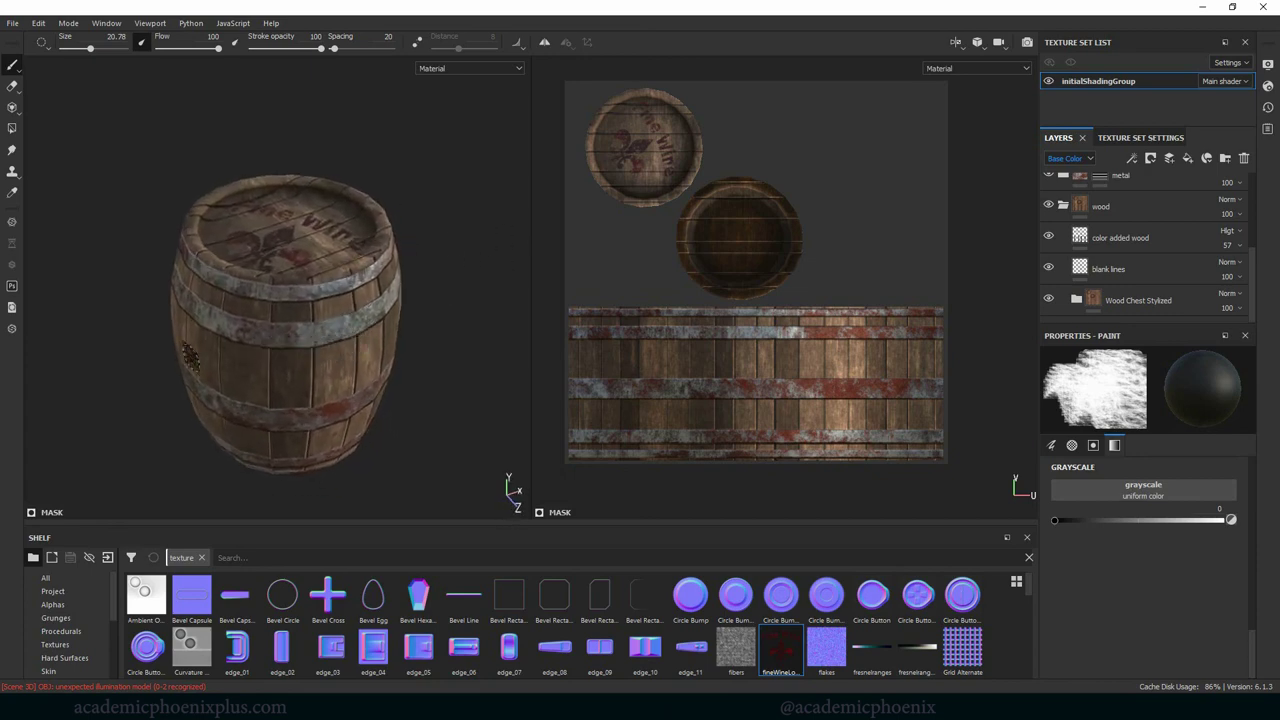
{"action": "mouse_move", "coordinate": [494, 232]}
{"action": "left_mouse_down", "text": "alt"}
{"action": "mouse_move", "coordinate": [488, 299]}
{"action": "mouse_move", "coordinate": [546, 286]}
{"action": "mouse_move", "coordinate": [443, 234]}
{"action": "mouse_move", "coordinate": [451, 215]}
{"action": "left_mouse_up", "text": "alt"}
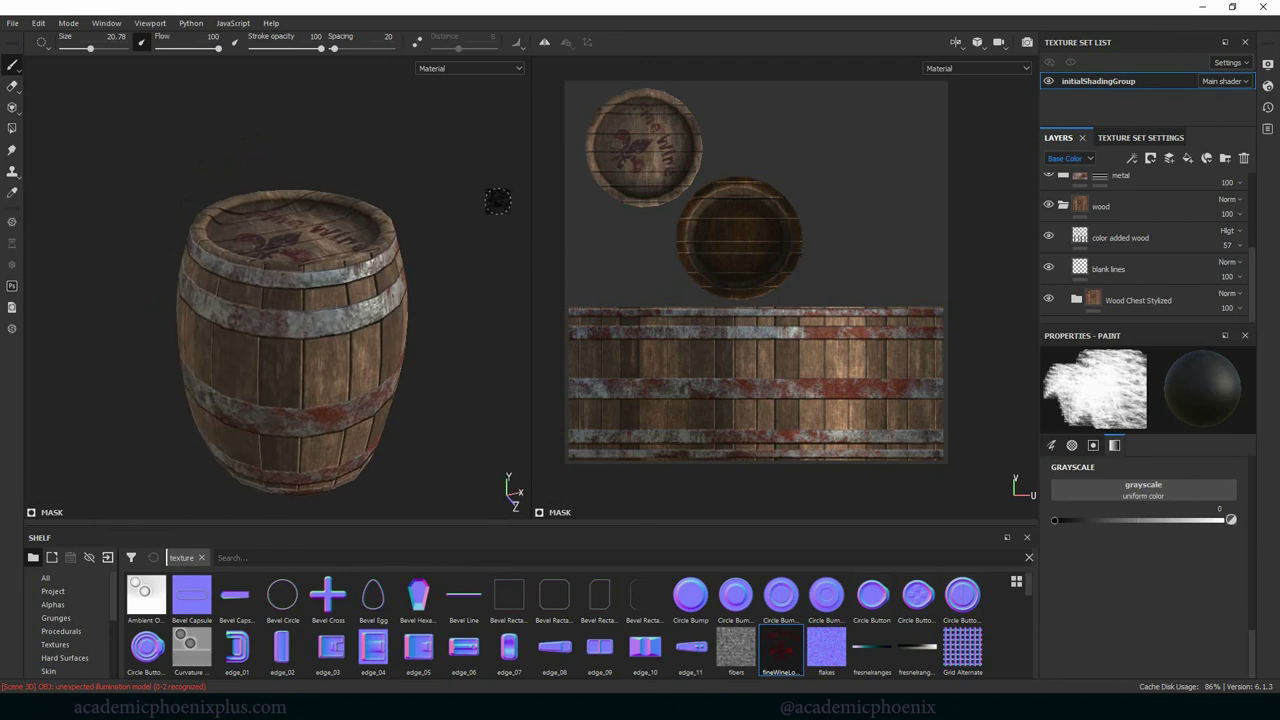
{"action": "mouse_move", "coordinate": [392, 190]}
{"action": "left_mouse_down", "text": "alt"}
{"action": "mouse_move", "coordinate": [493, 198]}
{"action": "mouse_move", "coordinate": [429, 194]}
{"action": "mouse_move", "coordinate": [442, 161]}
{"action": "left_mouse_up", "text": "alt"}
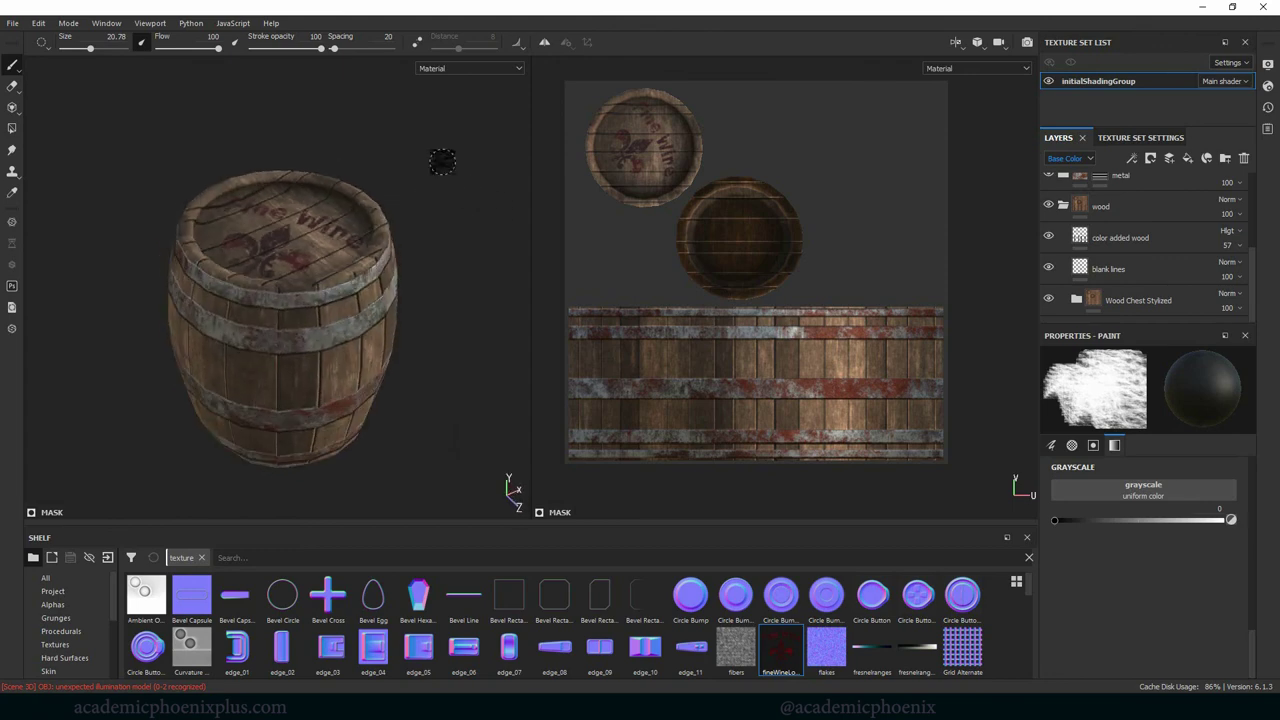